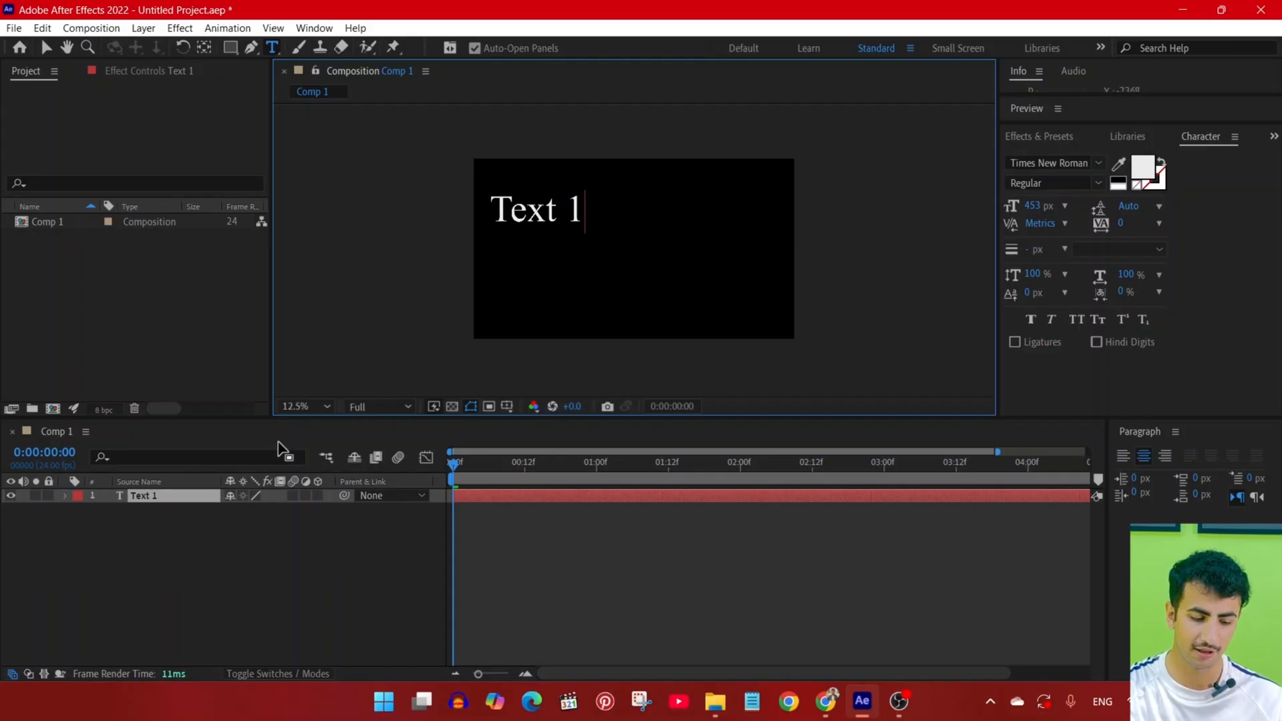
# Undo the existing text layer and create a new text layer in Comp 1 reading "Text 1".
pyautogui.hotkey('ctrl', 'z')
pyautogui.hotkey('ctrl', 'z')
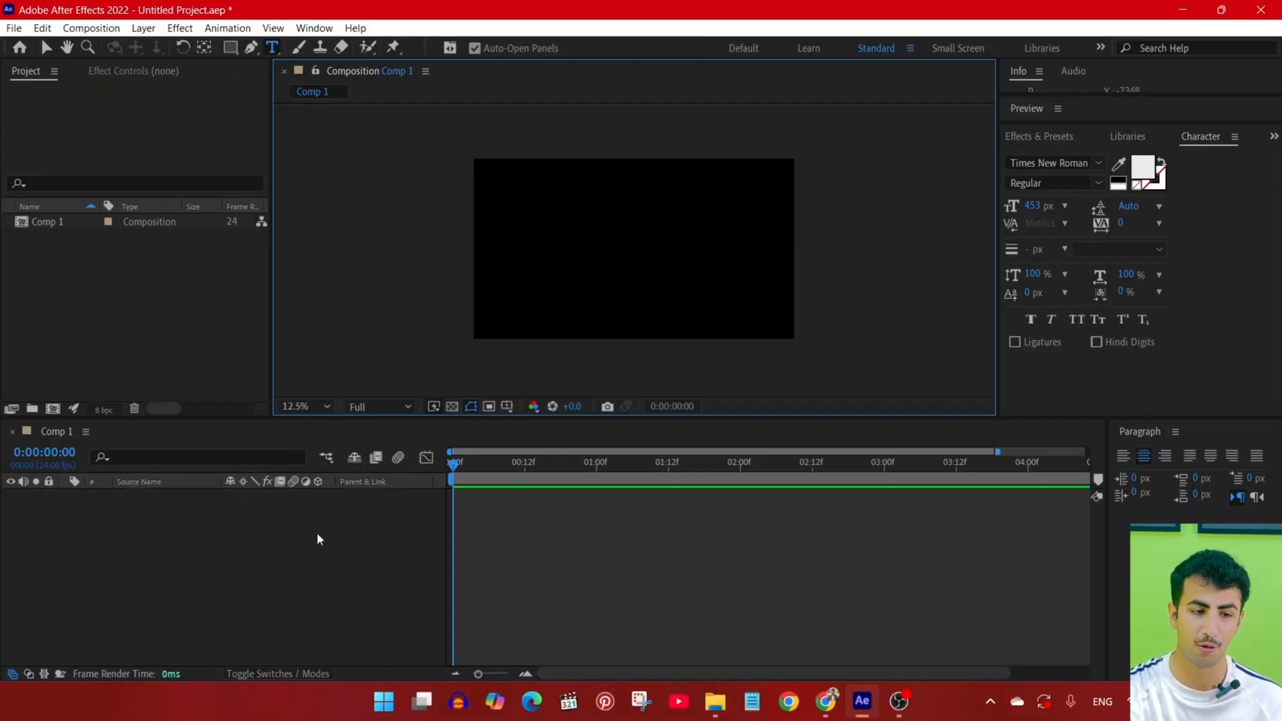
pyautogui.rightClick(195, 560)
pyautogui.moveTo(246, 361)
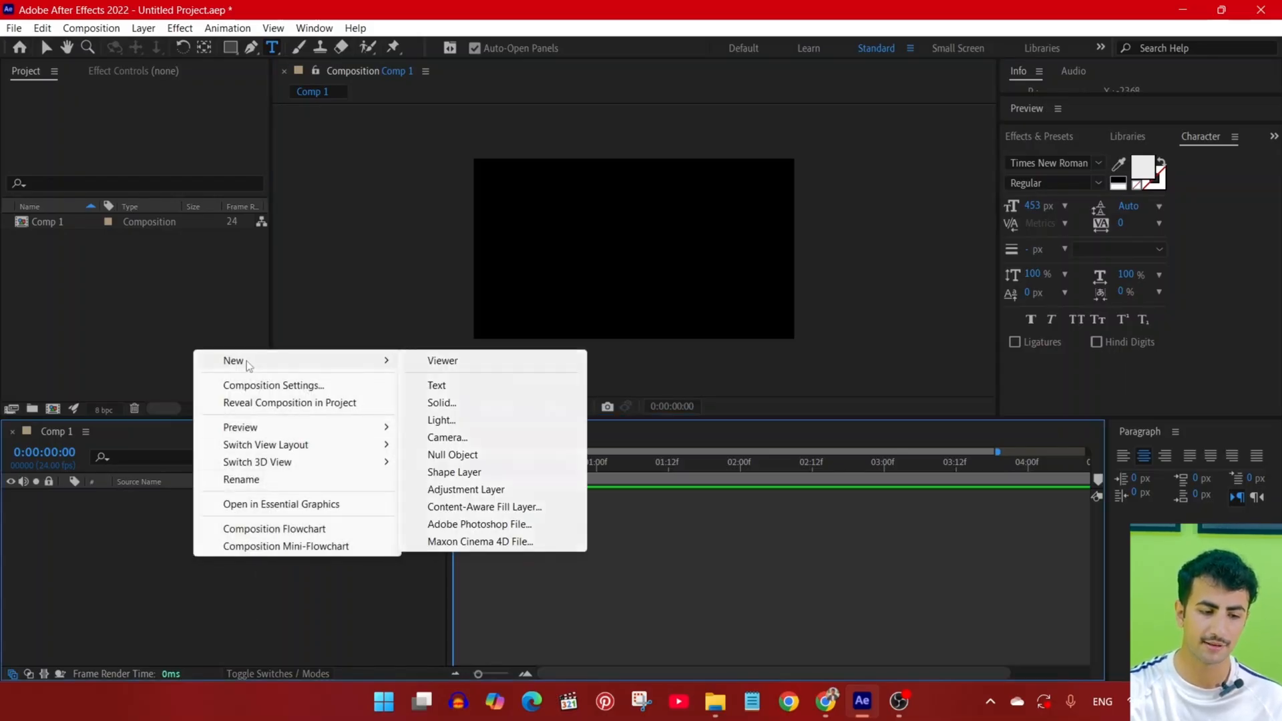
pyautogui.click(446, 389)
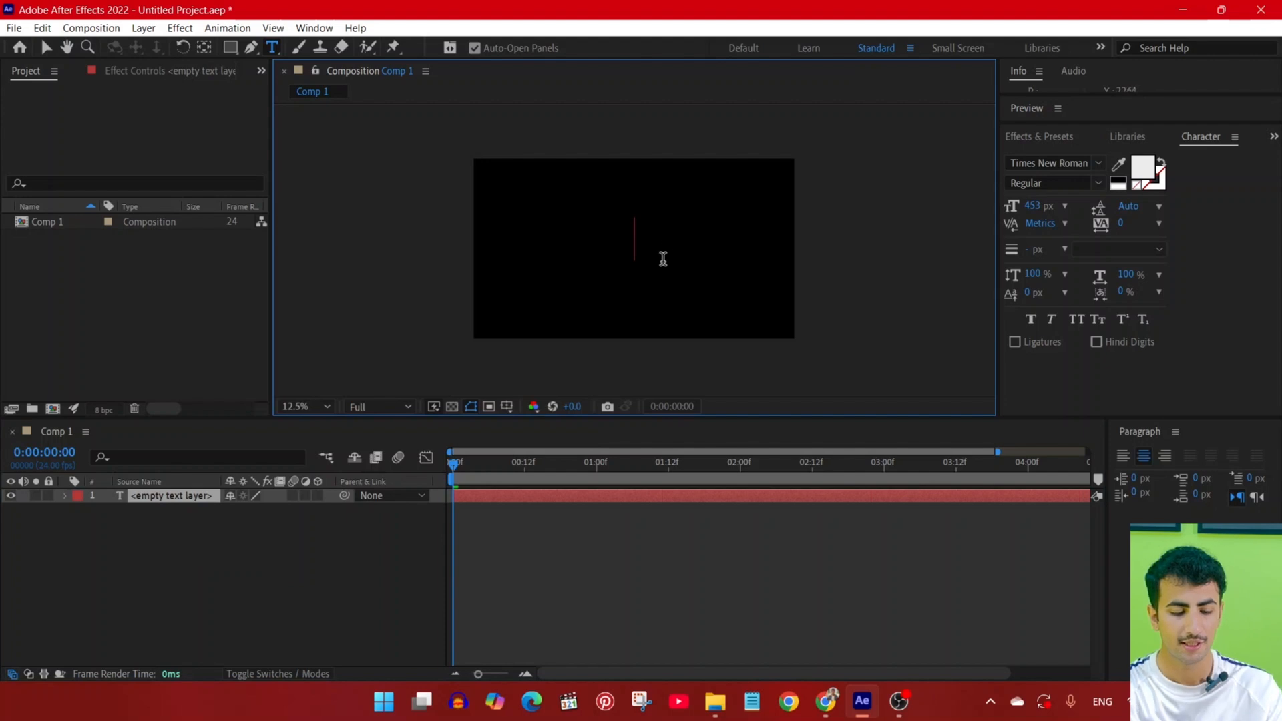
pyautogui.write('Text 1')
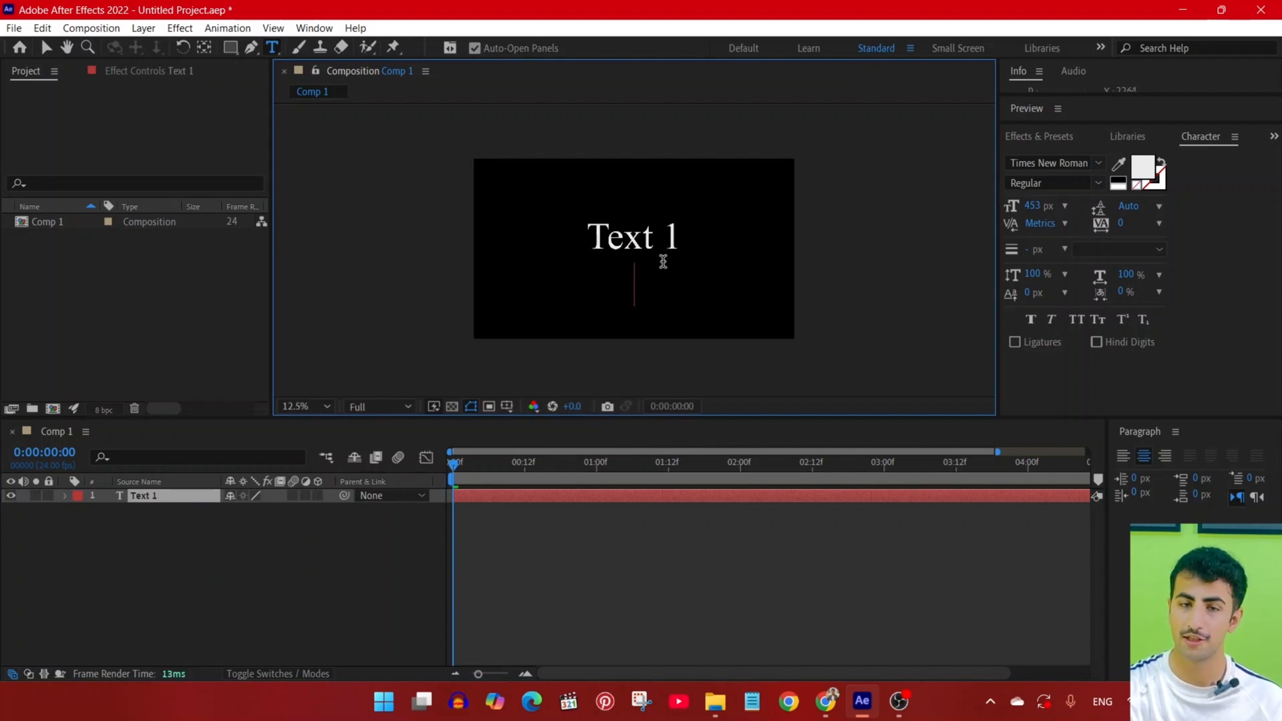
# Replace the text layer's wording with "This is text type experiment".
pyautogui.press('BackSpace')
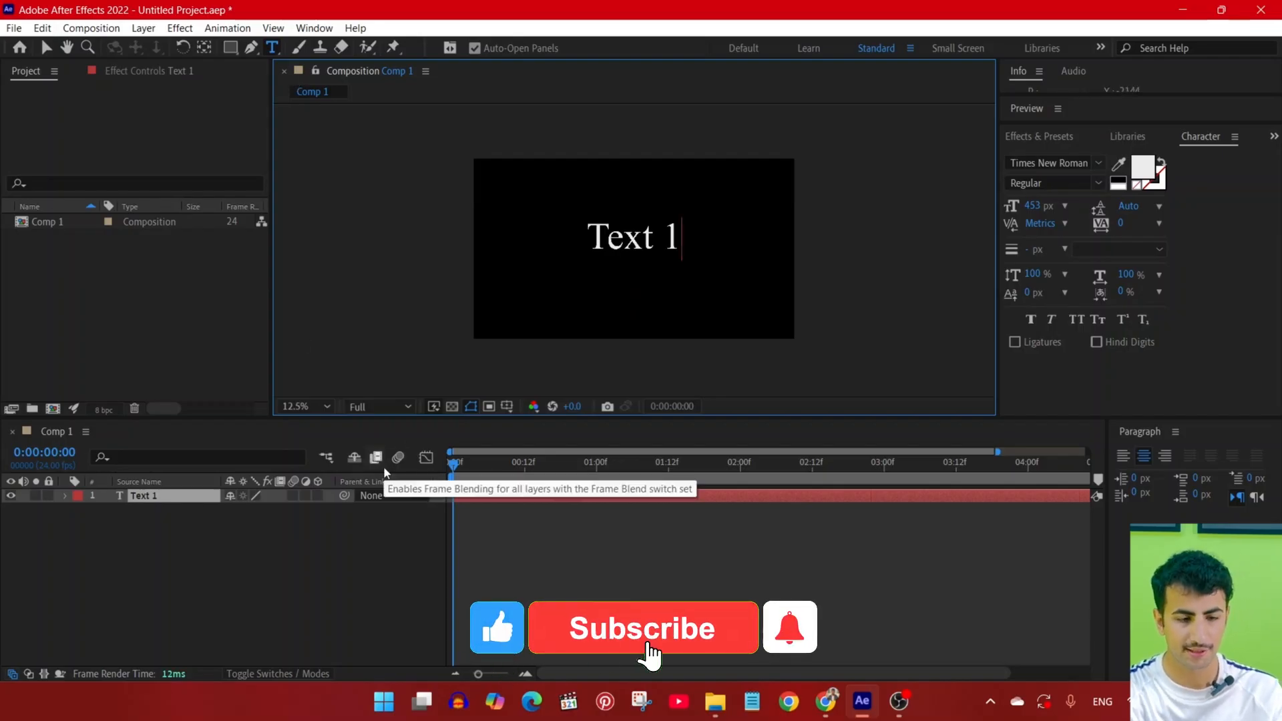
pyautogui.press('BackSpace')
pyautogui.press('BackSpace')
pyautogui.press('BackSpace')
pyautogui.press('BackSpace')
pyautogui.press('BackSpace')
pyautogui.press('BackSpace')
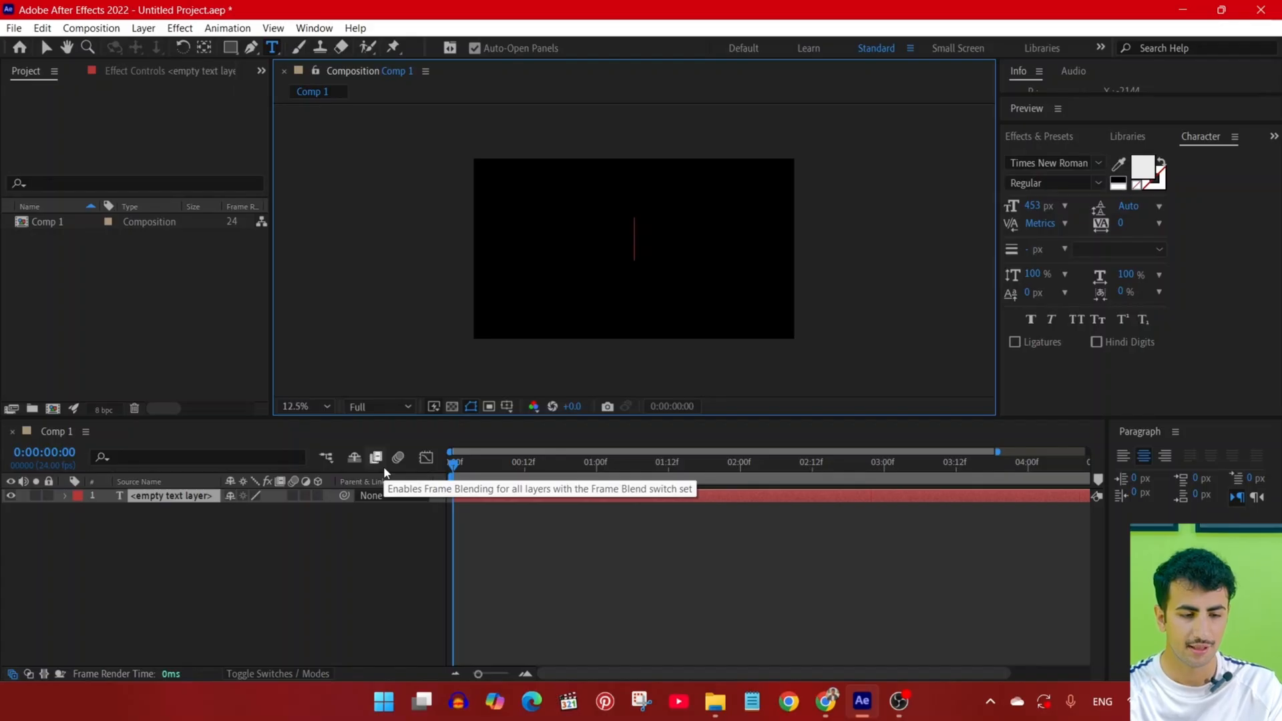
pyautogui.write('This is ')
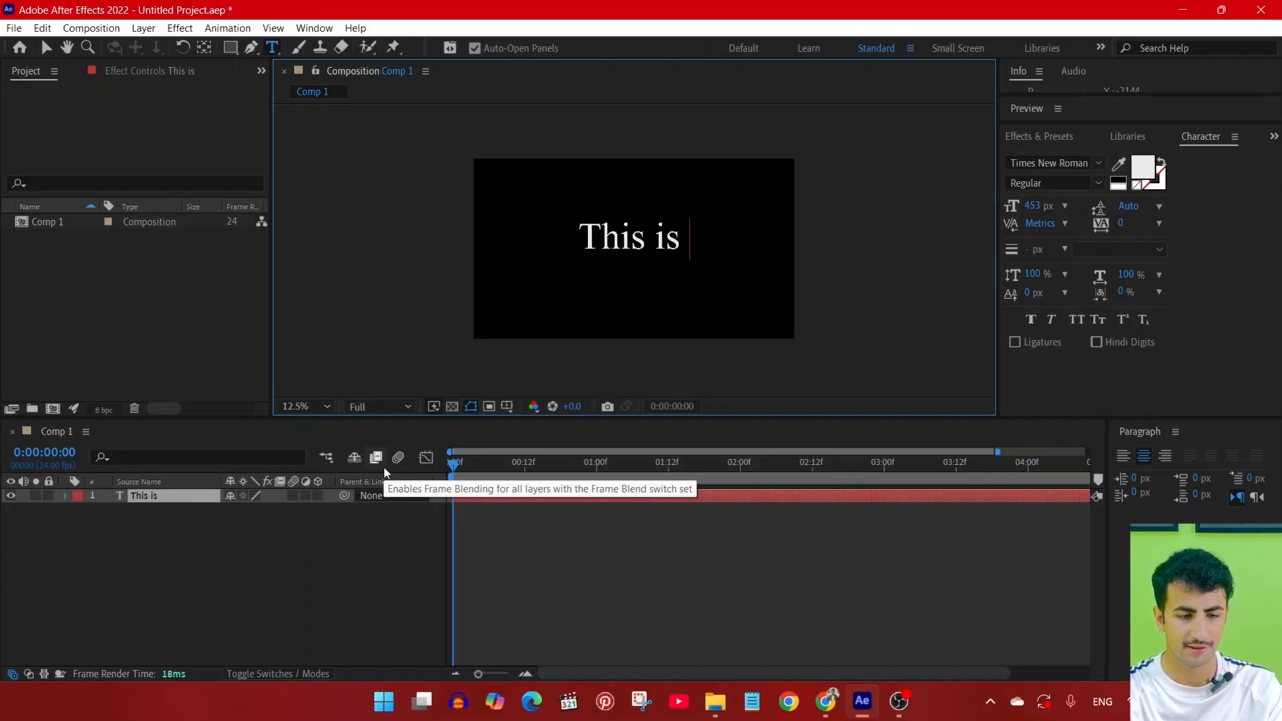
pyautogui.write('text ')
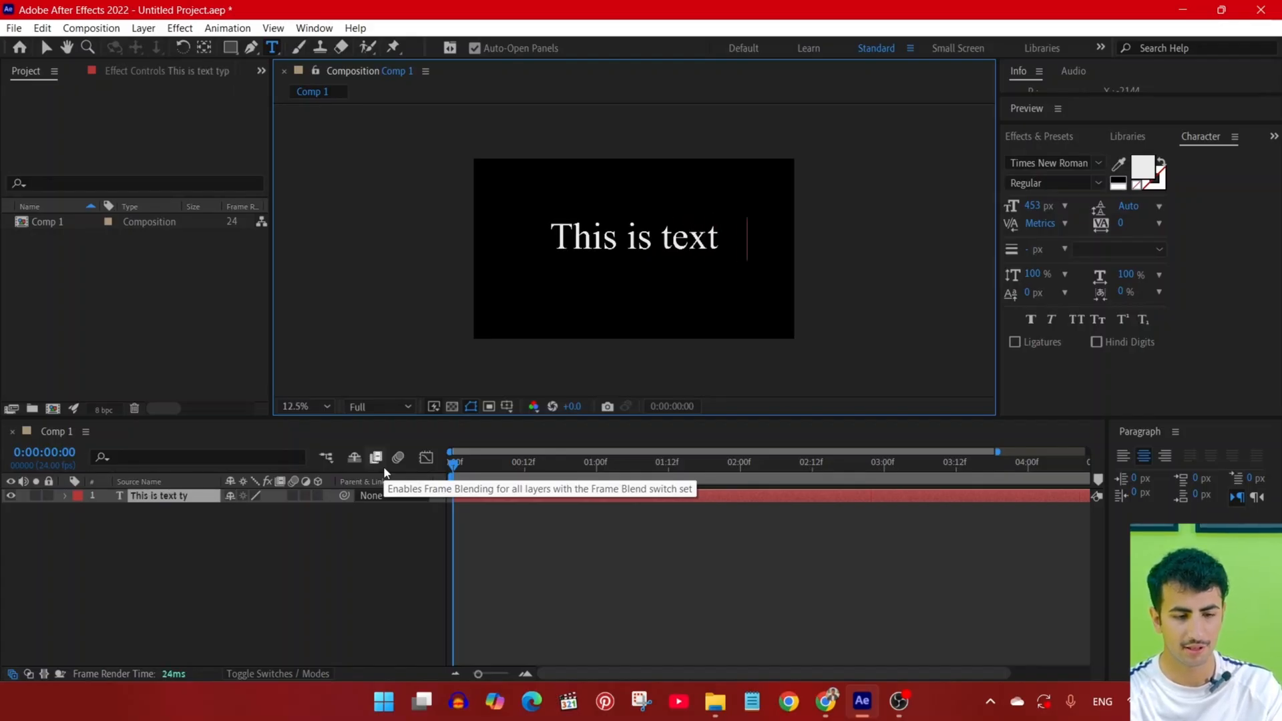
pyautogui.write('type experiment')
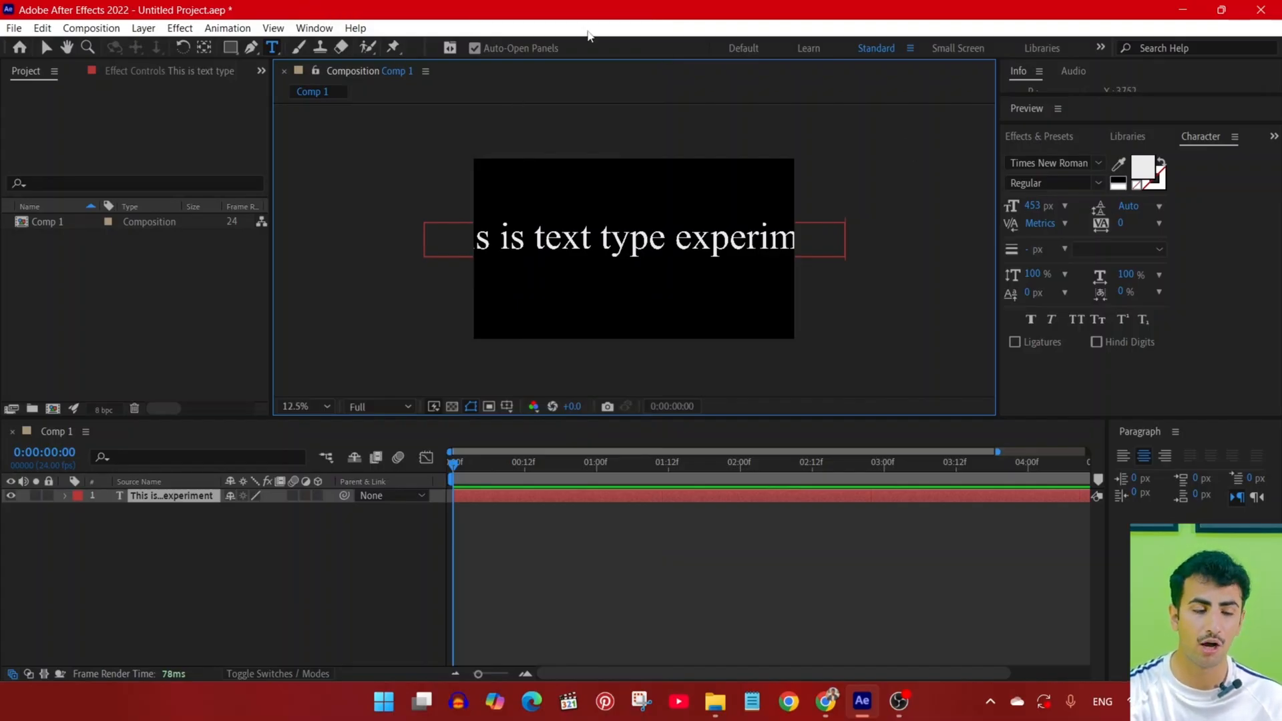
# Bring up the Character settings and try the font Tw Cen MT Condensed Extra Bold without highlighting the text.
pyautogui.click(310, 29)
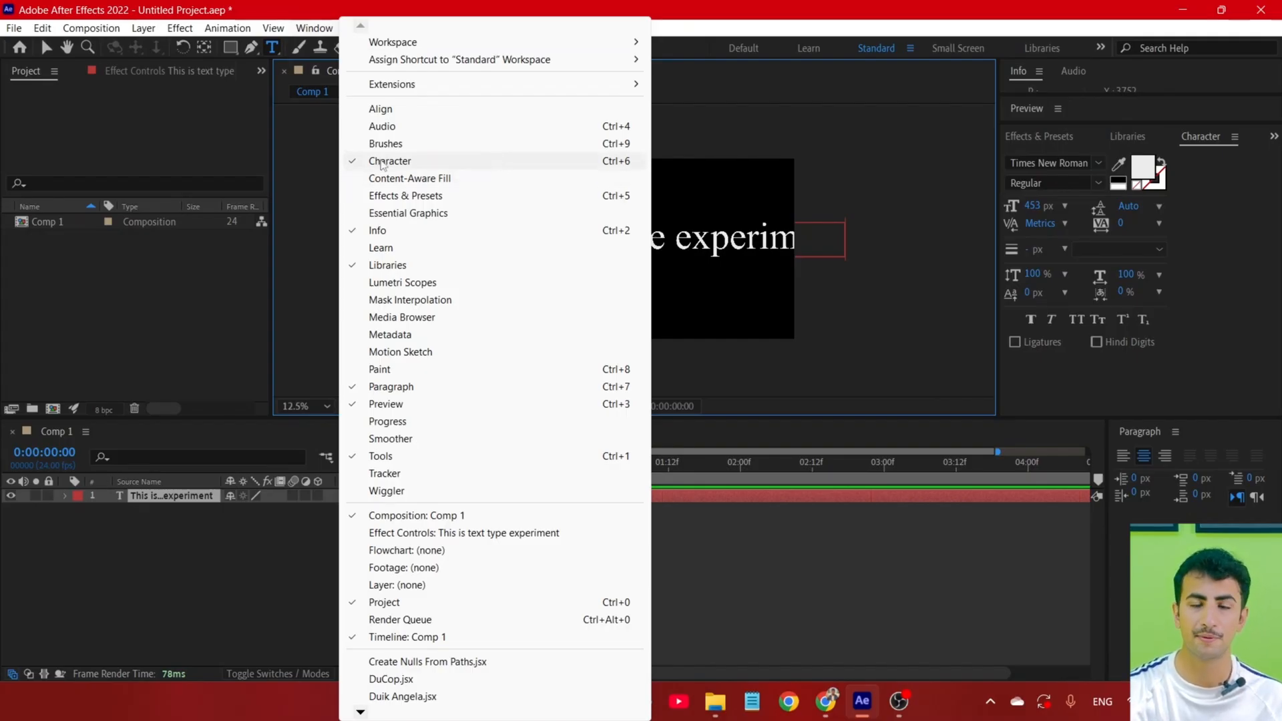
pyautogui.click(390, 162)
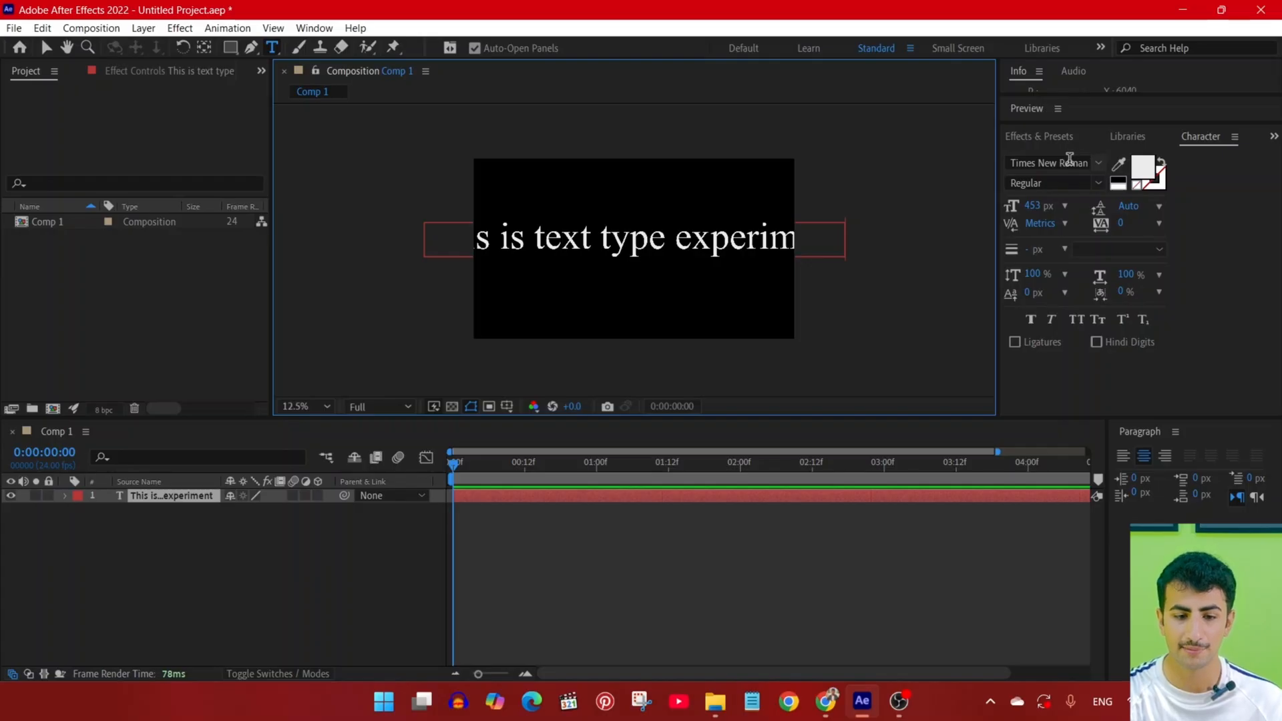
pyautogui.click(1095, 165)
pyautogui.click(1098, 164)
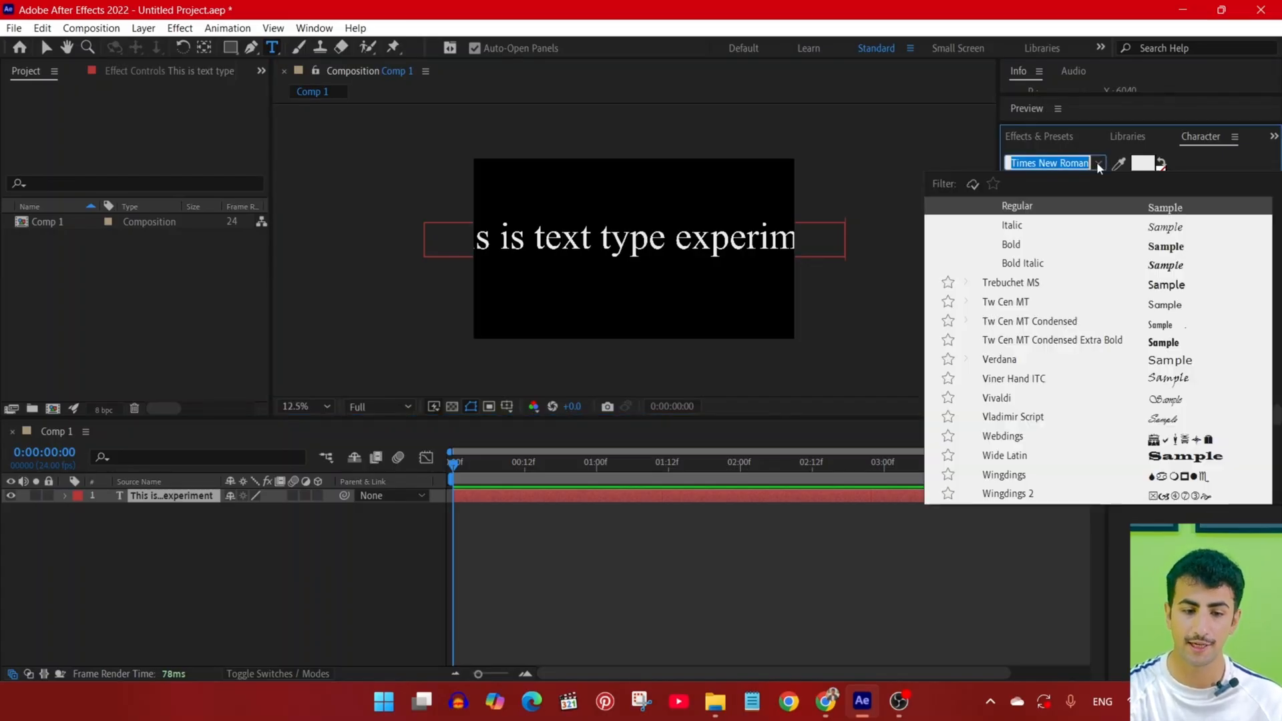
pyautogui.click(1172, 346)
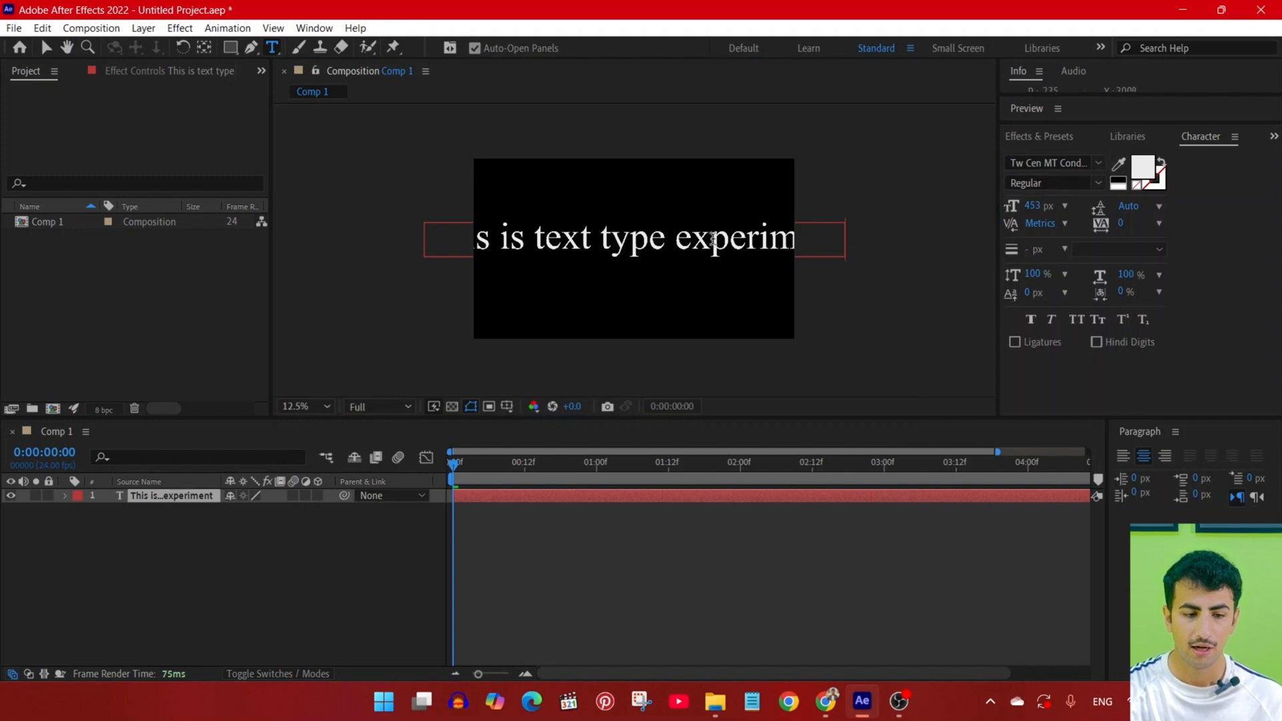
# Select the whole line of text and set its font to Trebuchet MS in the Italic style.
pyautogui.tripleClick(627, 248)
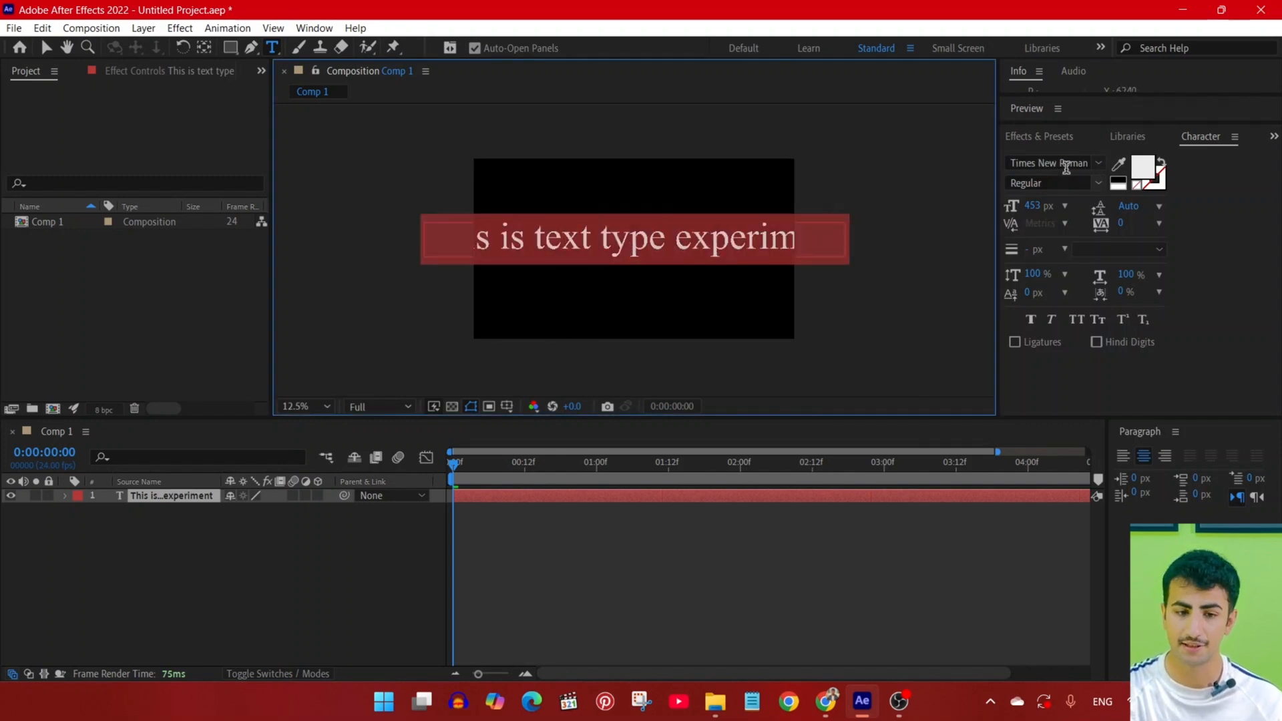
pyautogui.click(1097, 165)
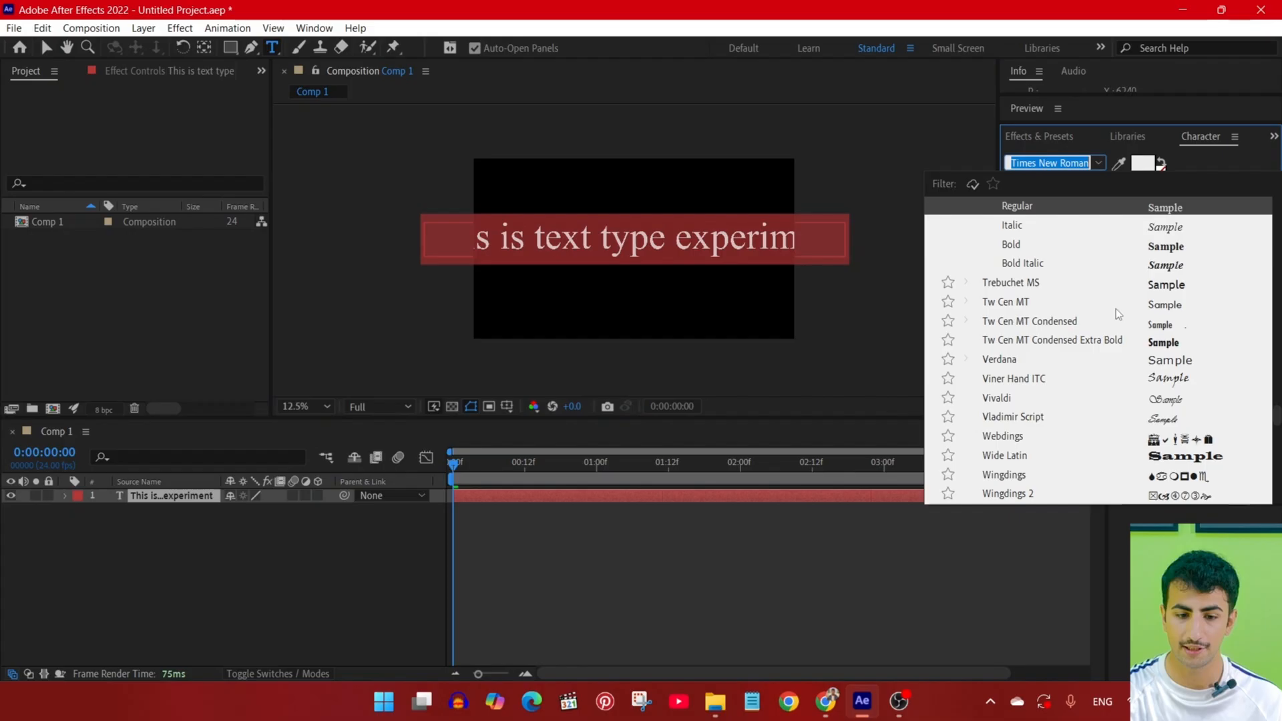
pyautogui.click(1186, 285)
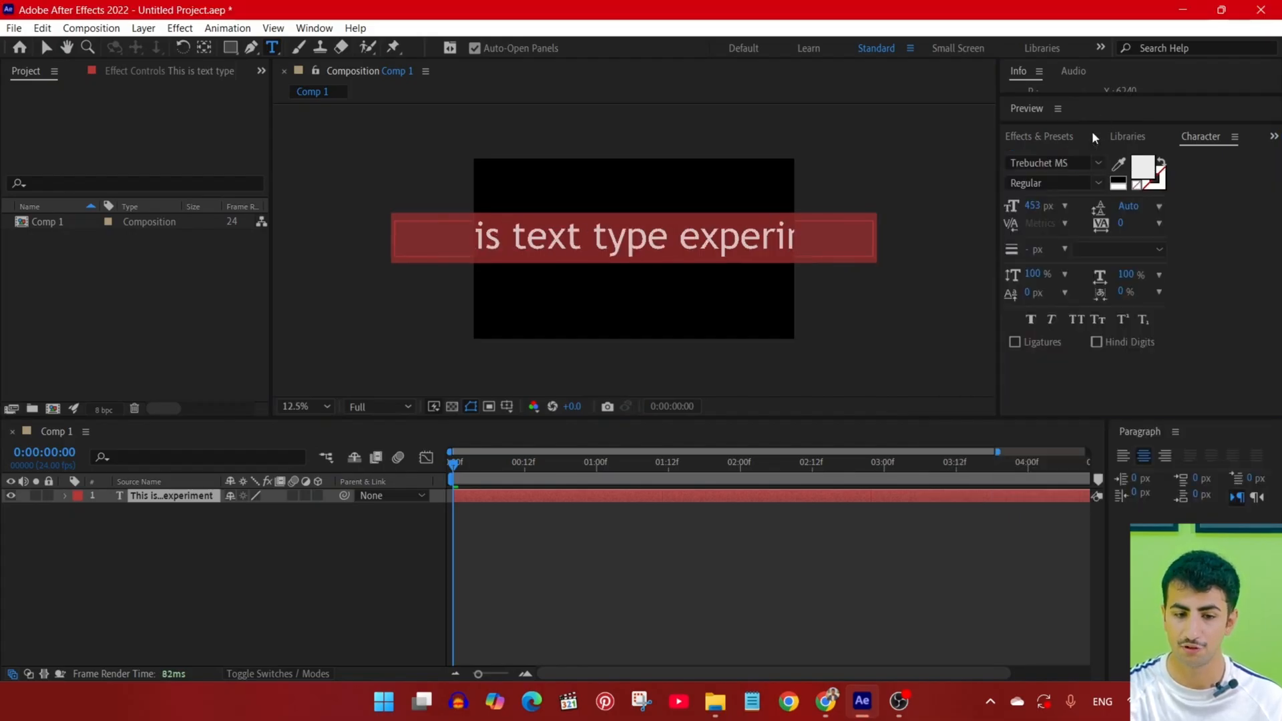
pyautogui.click(1096, 184)
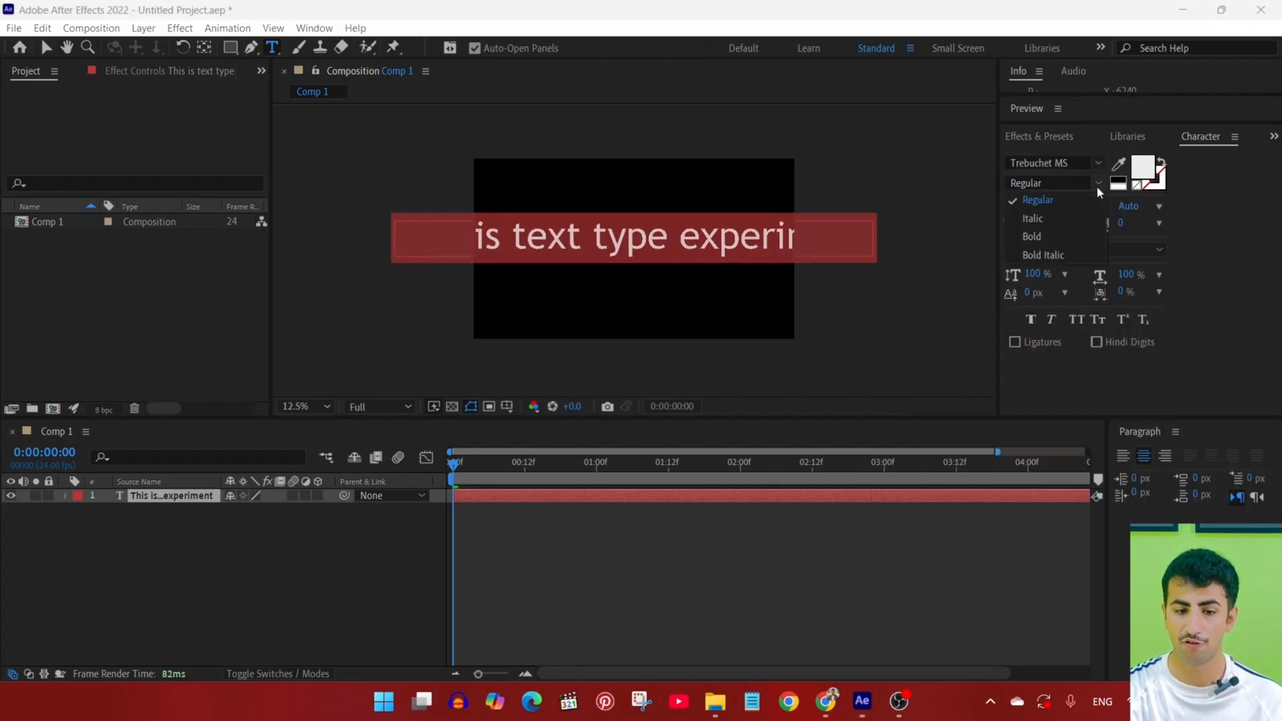
pyautogui.click(1039, 218)
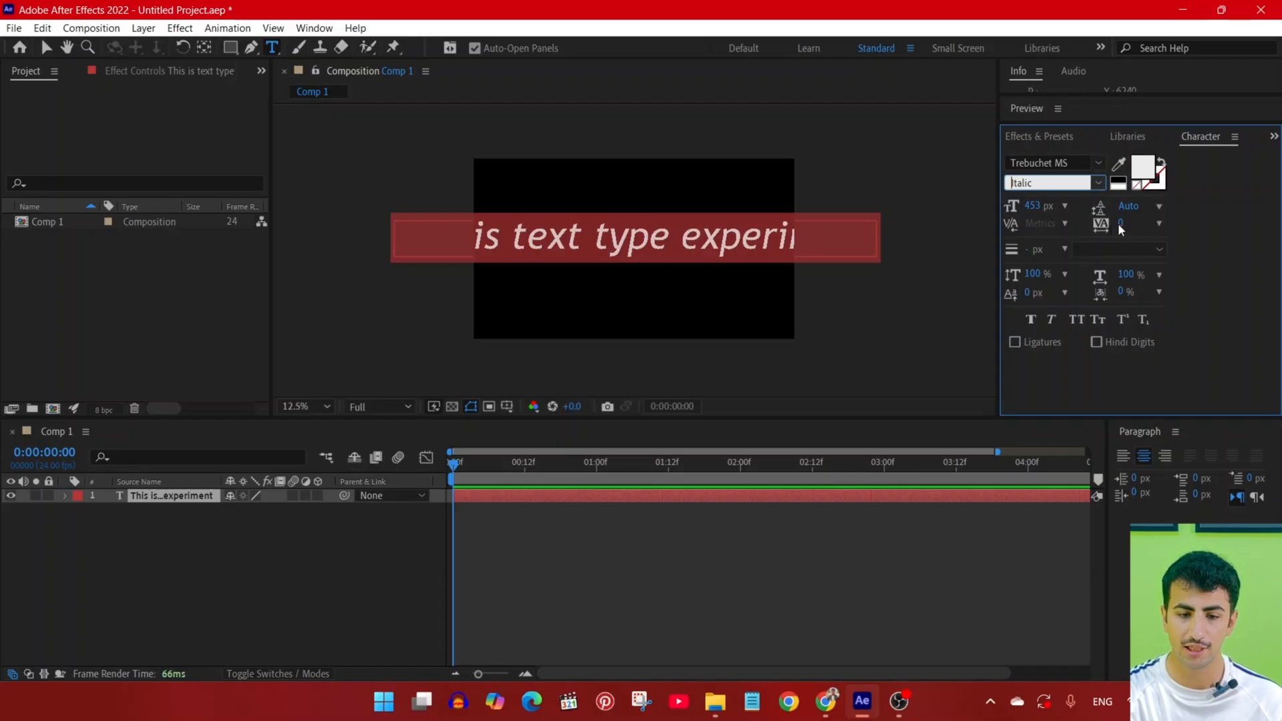
# Try a tracking of 50 on the highlighted text, and set its tracking to -100.
pyautogui.click(1159, 225)
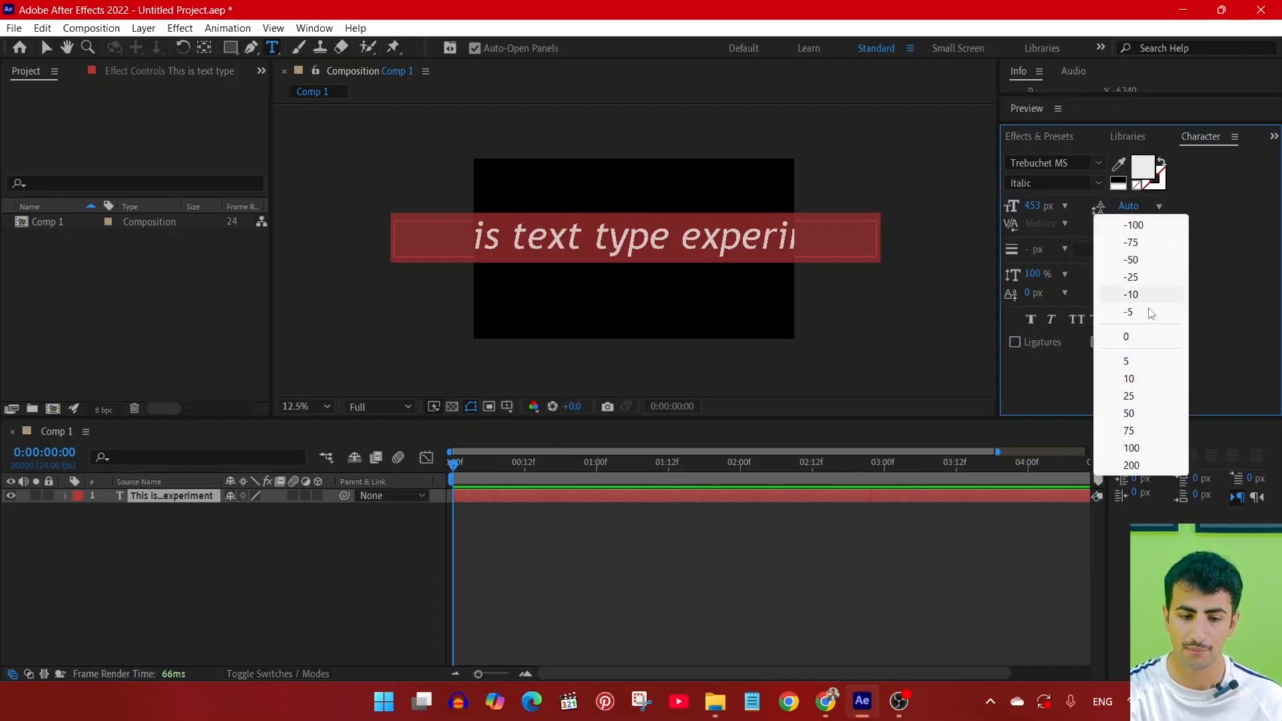
pyautogui.click(1134, 412)
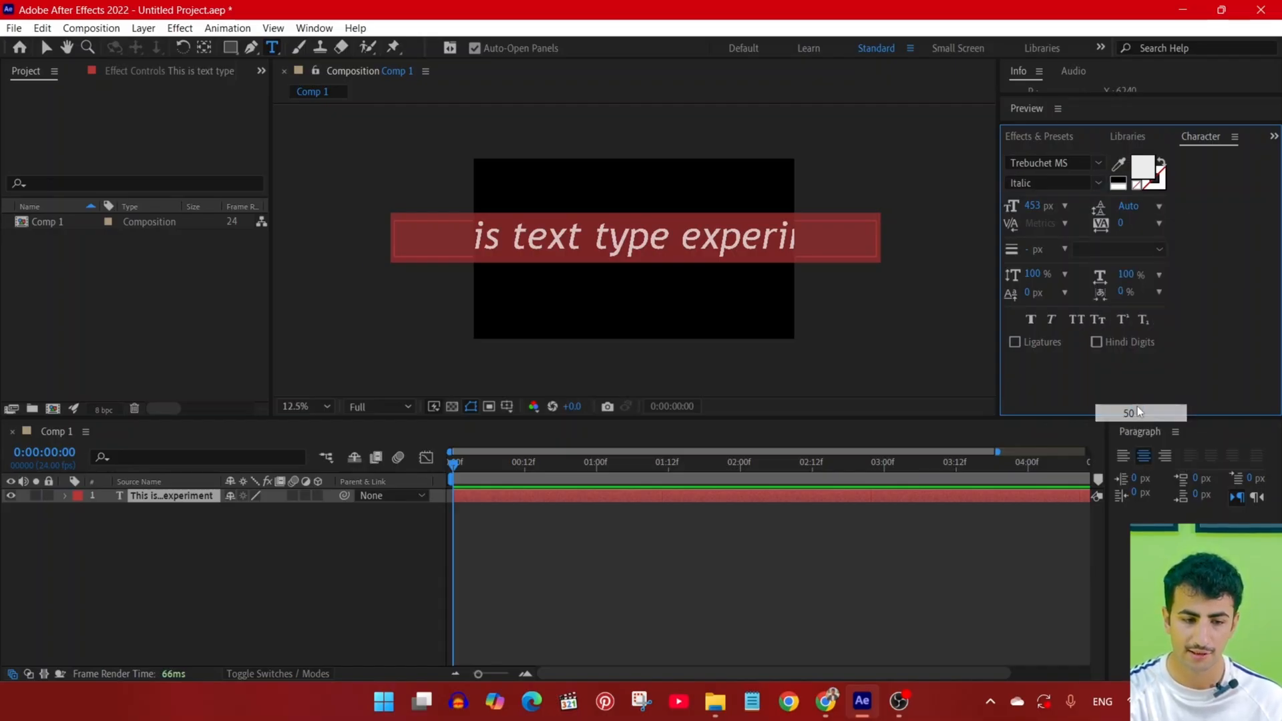
pyautogui.click(1158, 225)
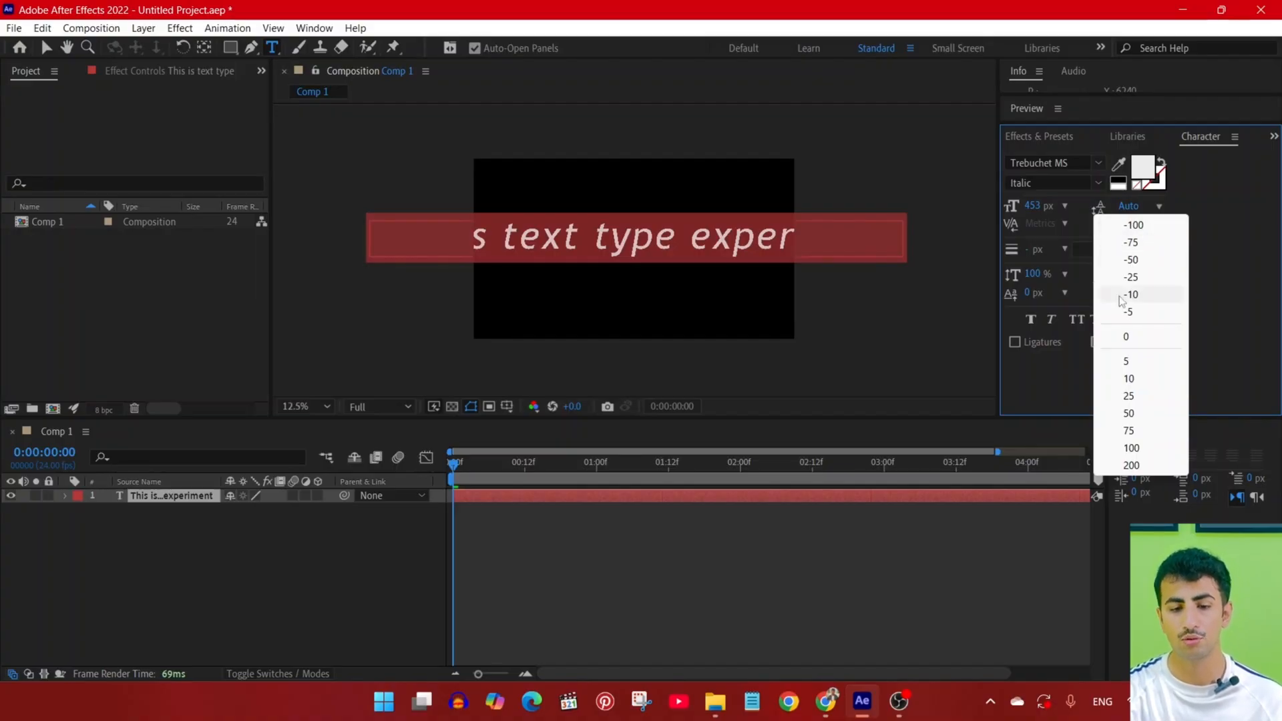
pyautogui.click(1140, 227)
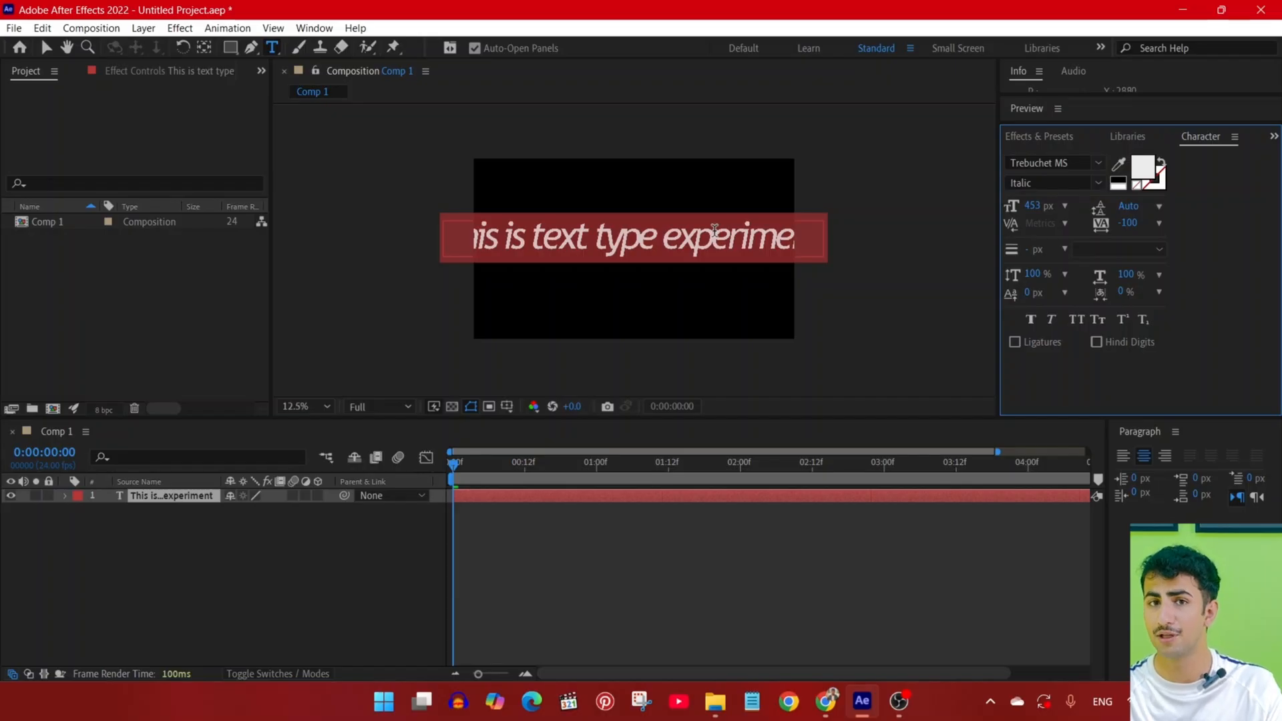
pyautogui.click(898, 246)
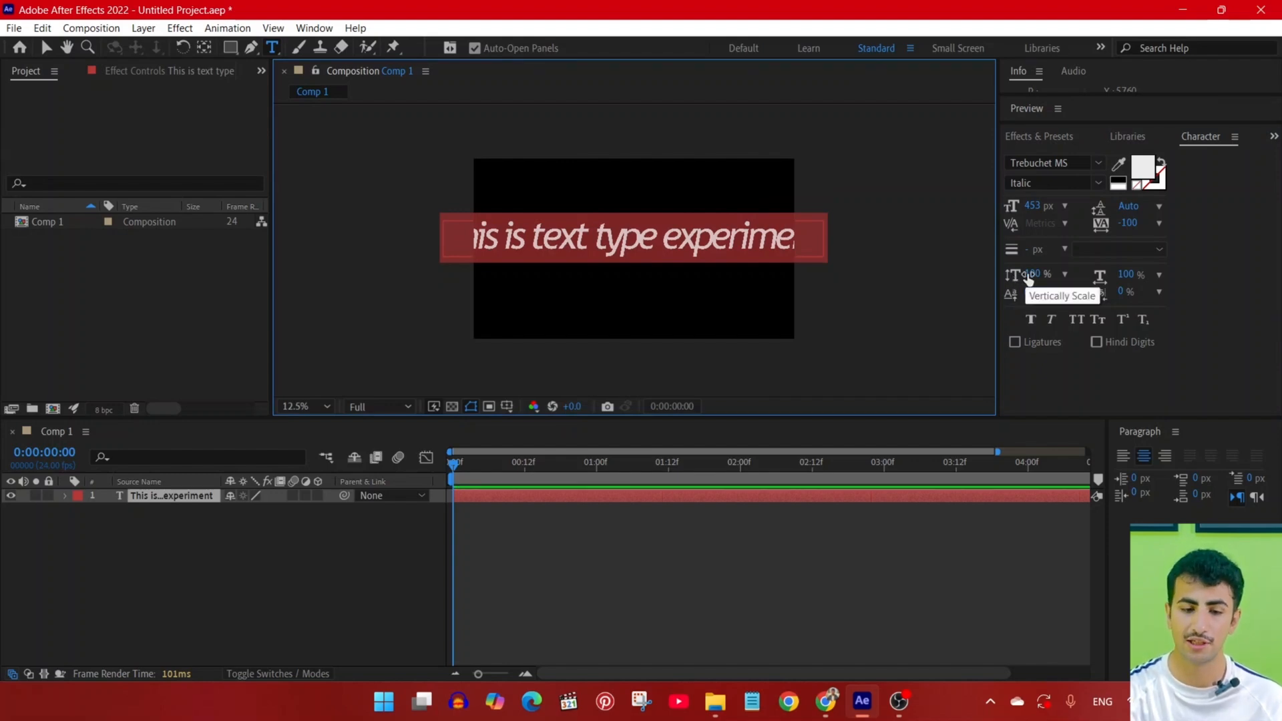
# Try a different vertical scale on the highlighted text and set it back to 100%.
pyautogui.moveTo(1028, 277)
pyautogui.mouseDown()
pyautogui.moveTo(1137, 273)
pyautogui.moveTo(1022, 274)
pyautogui.mouseUp()
pyautogui.click(1029, 274)
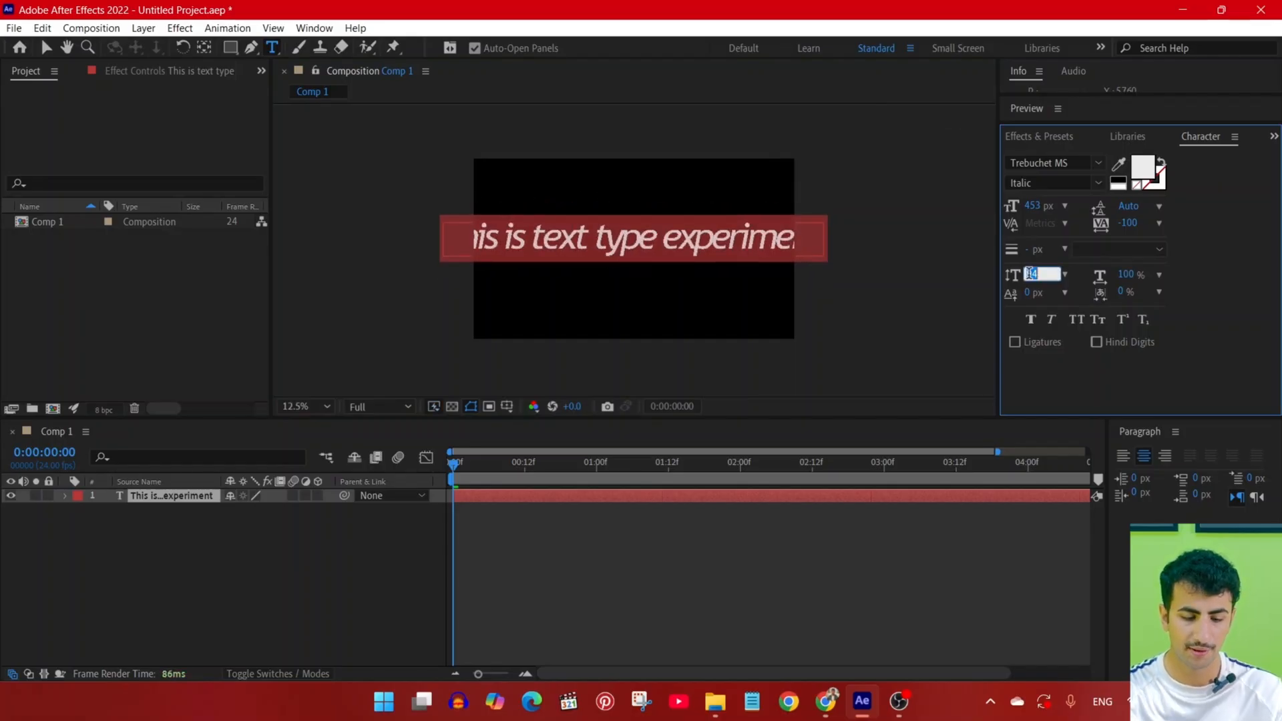
pyautogui.write('100')
pyautogui.press('Return')
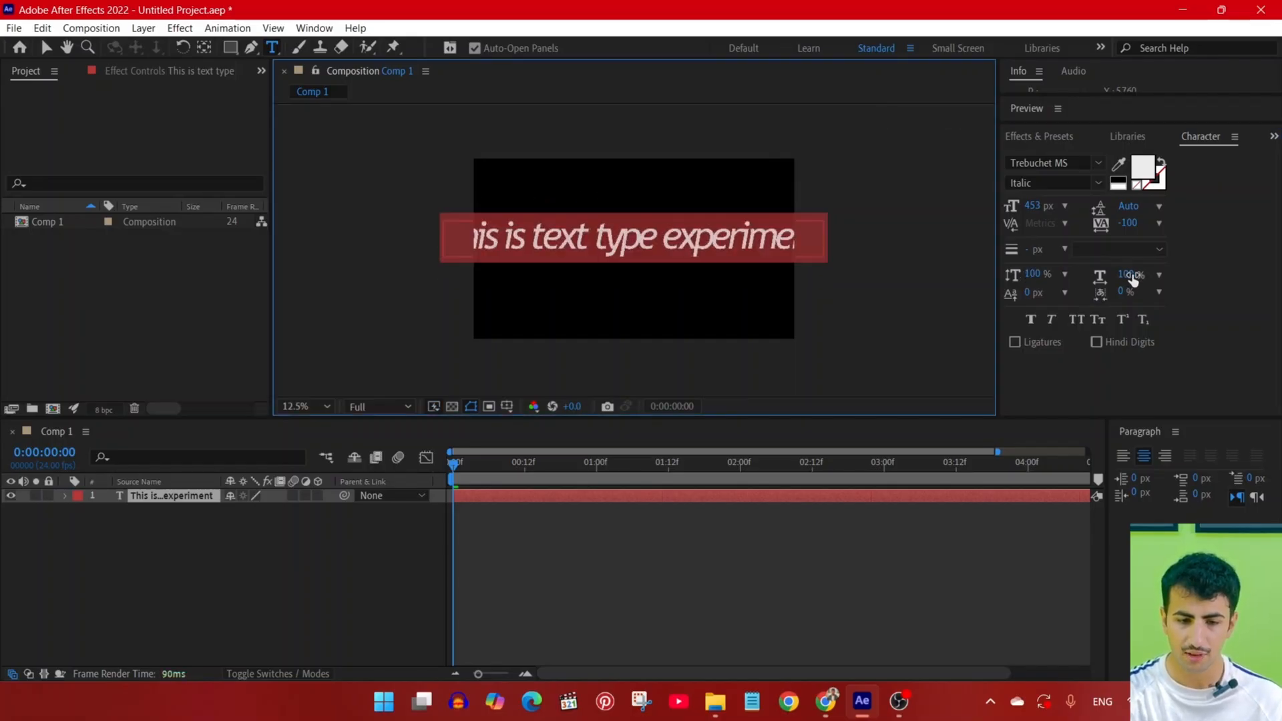
# Try horizontal scales of 159% and 10% on the highlighted text and set it back to 100%.
pyautogui.moveTo(1133, 280); pyautogui.dragTo(1186, 277)
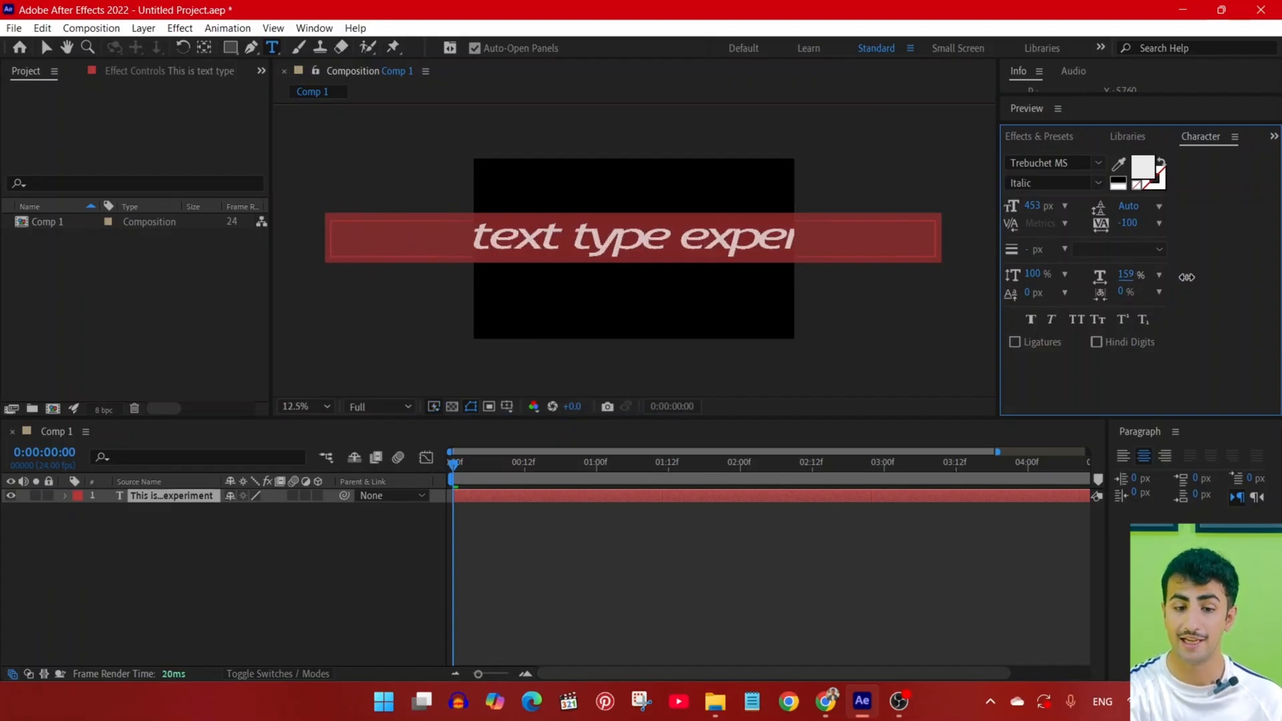
pyautogui.moveTo(1186, 276)
pyautogui.mouseDown()
pyautogui.moveTo(1138, 275)
pyautogui.moveTo(1199, 280)
pyautogui.moveTo(1162, 282)
pyautogui.mouseUp()
pyautogui.click(1127, 276)
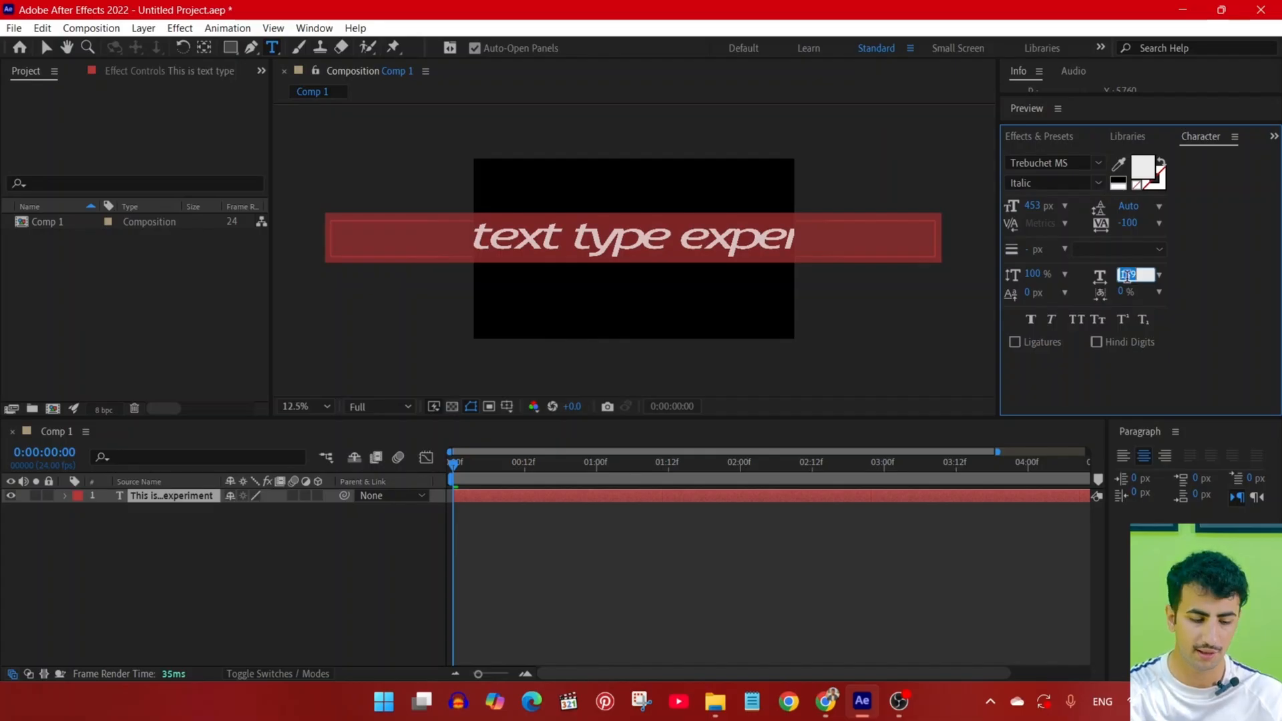
pyautogui.write('10')
pyautogui.press('Return')
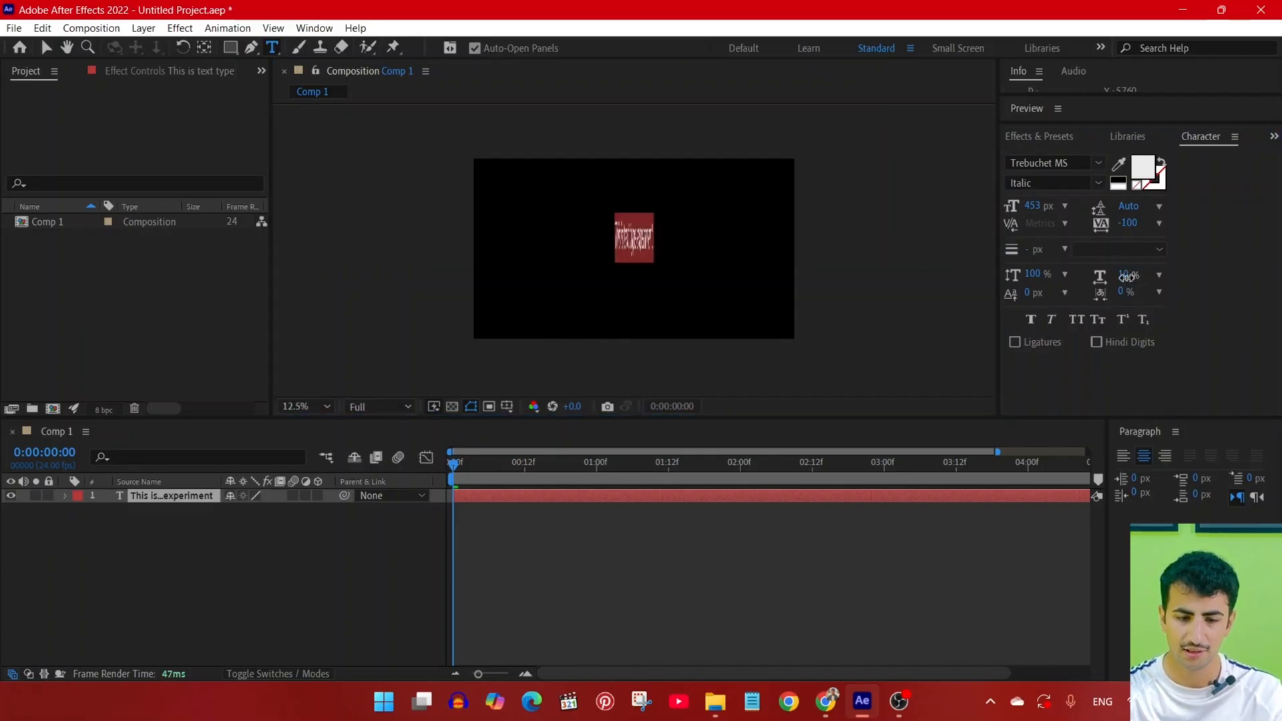
pyautogui.click(1127, 276)
pyautogui.write('100')
pyautogui.press('Return')
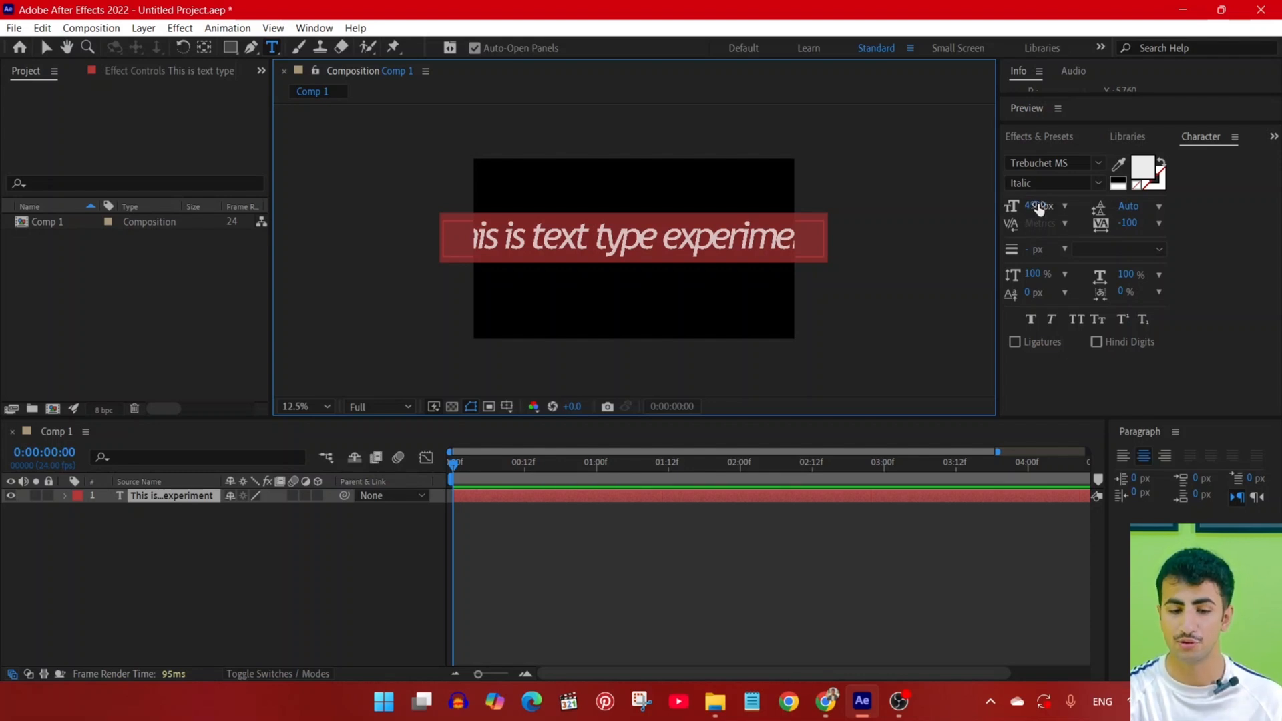
# Reduce the text's font size to 331 px so the line fits the frame, and set its fill color to bright yellow.
pyautogui.moveTo(1028, 206)
pyautogui.mouseDown()
pyautogui.moveTo(942, 222)
pyautogui.moveTo(1165, 192)
pyautogui.moveTo(1279, 193)
pyautogui.moveTo(1052, 205)
pyautogui.mouseUp()
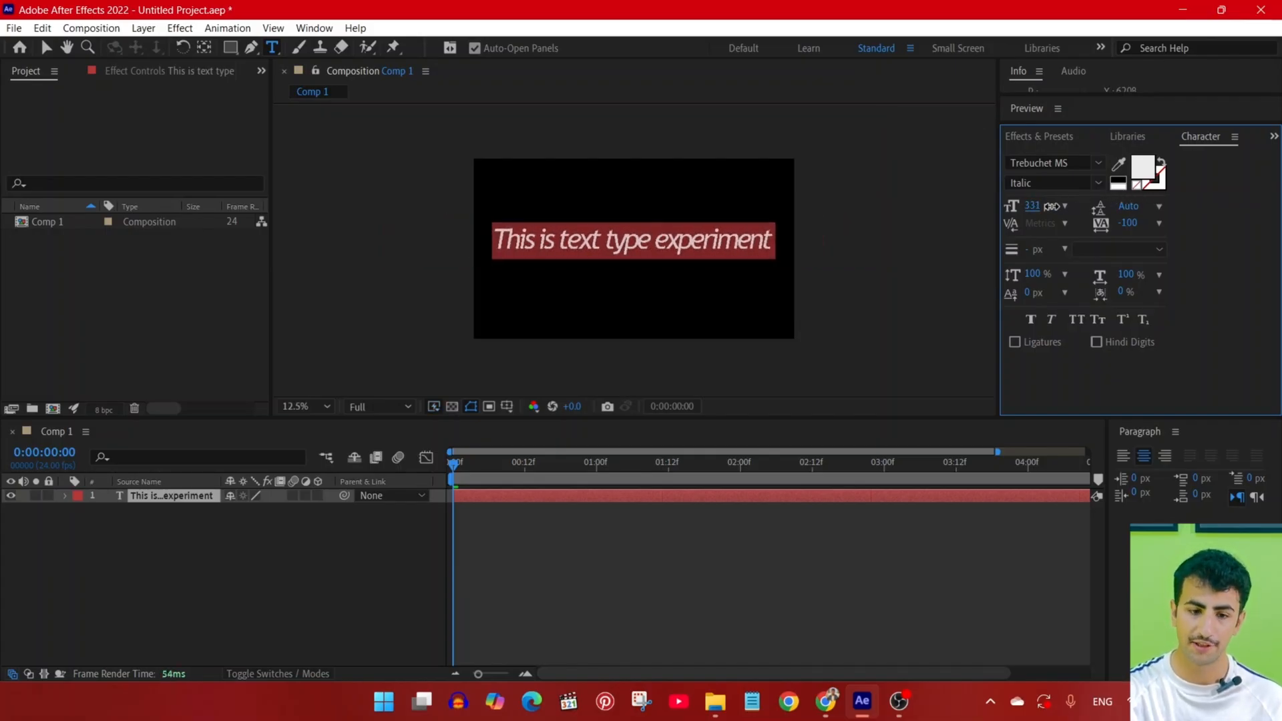
pyautogui.click(1151, 170)
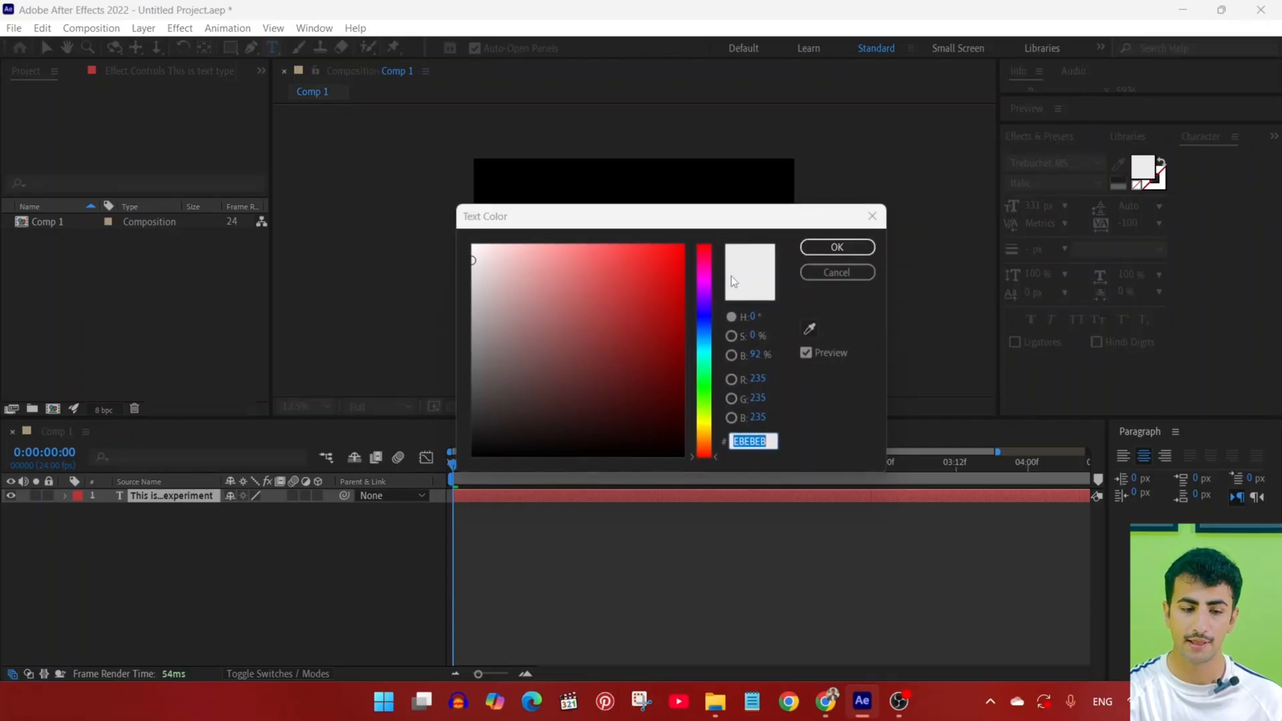
pyautogui.click(538, 257)
pyautogui.click(548, 266)
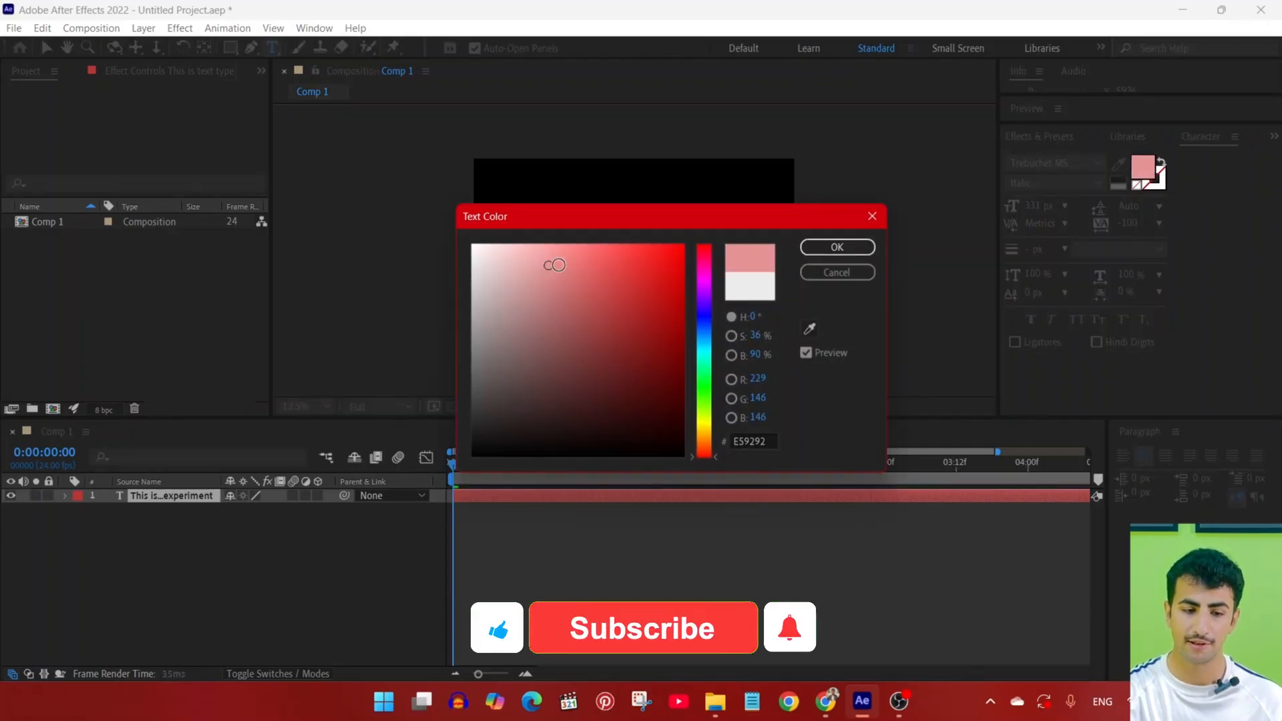
pyautogui.click(704, 422)
pyautogui.click(604, 244)
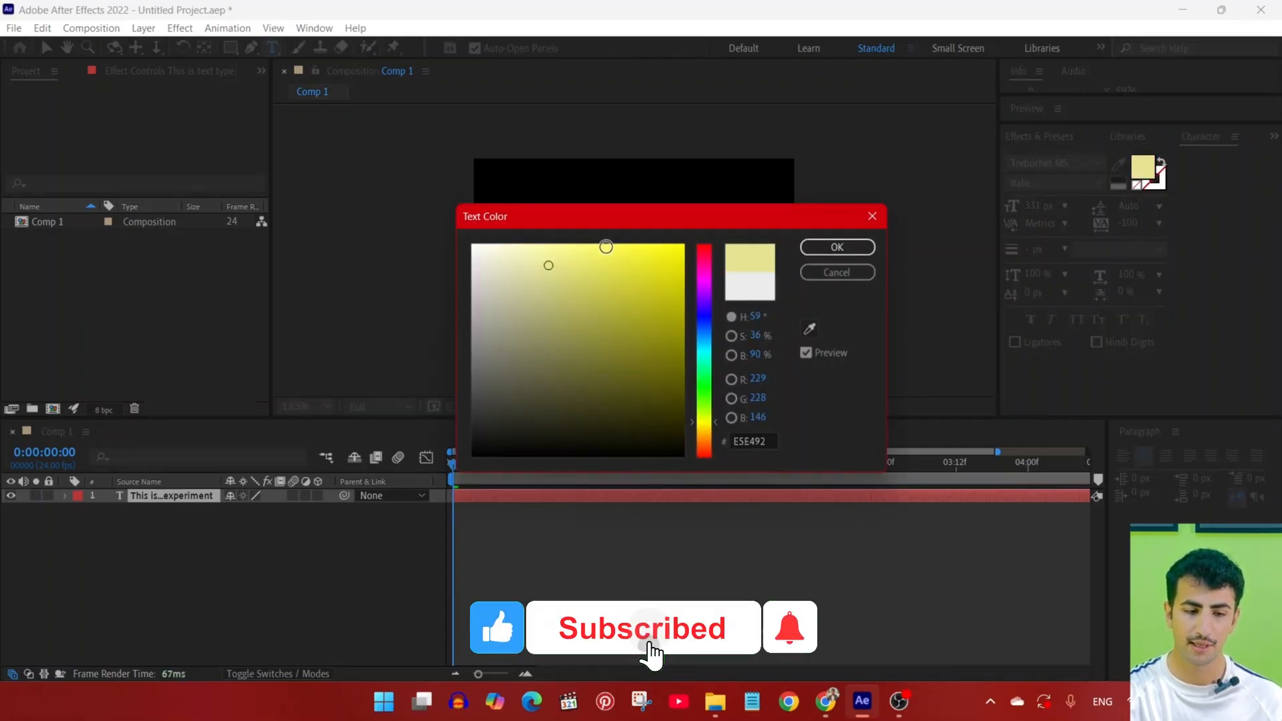
pyautogui.click(620, 253)
pyautogui.click(815, 247)
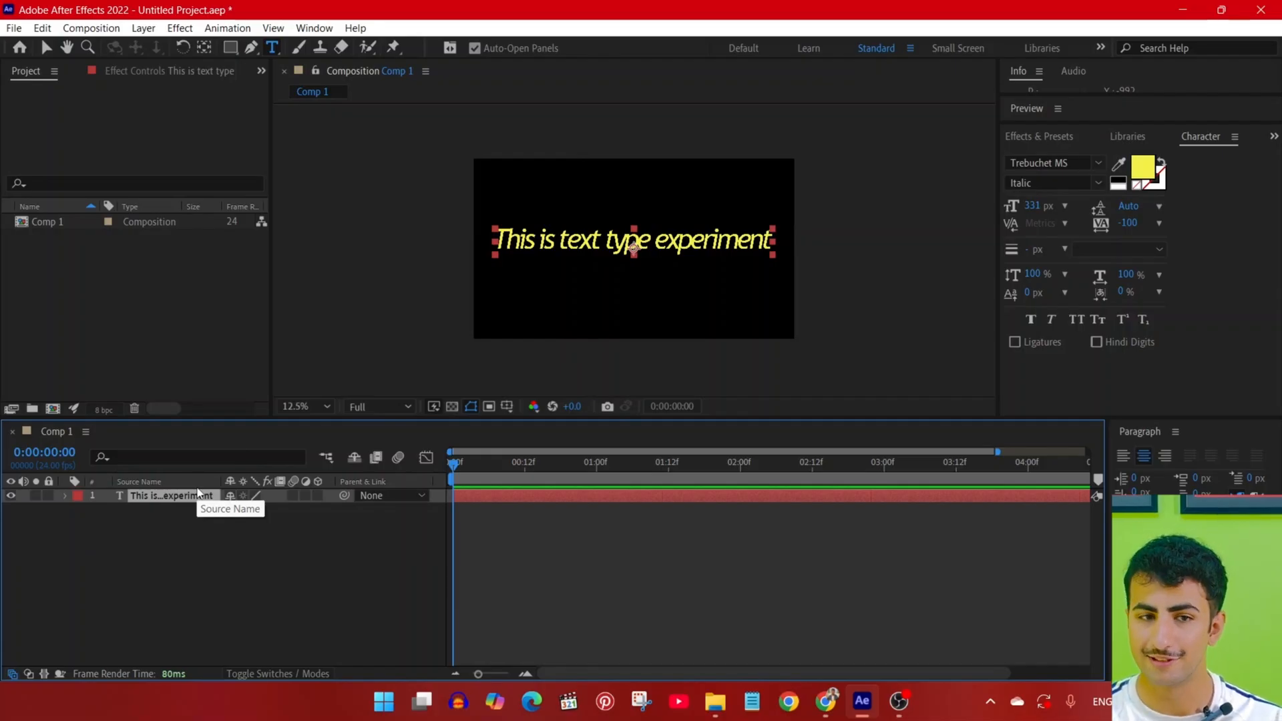
# Reveal the text layer's Text properties and start keyframing Source Text at 0:00:00:00.
pyautogui.click(64, 496)
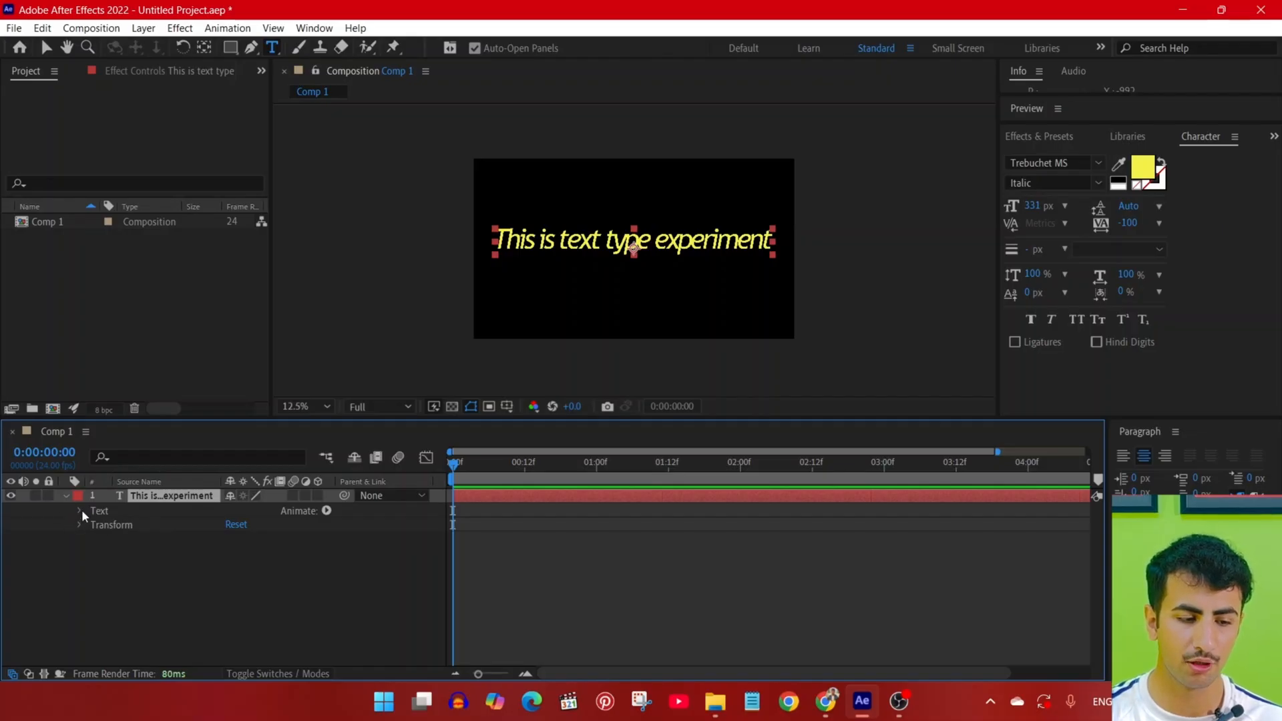
pyautogui.click(79, 511)
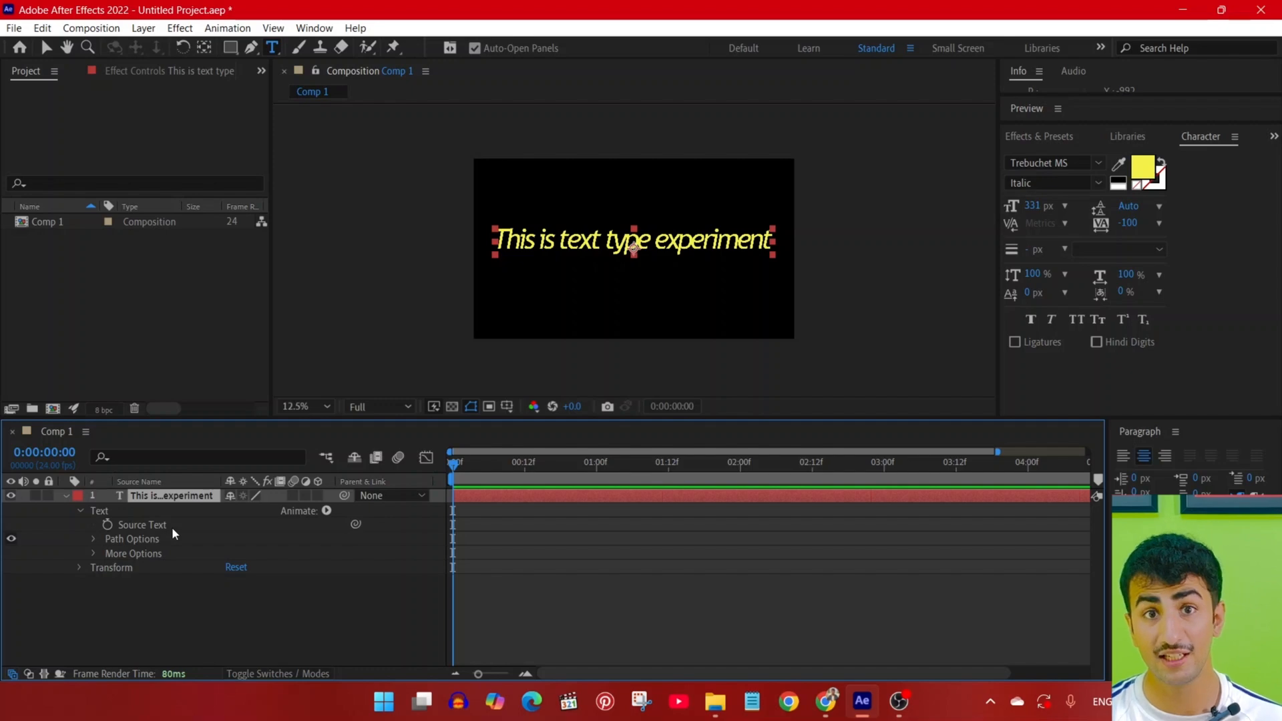
pyautogui.click(107, 525)
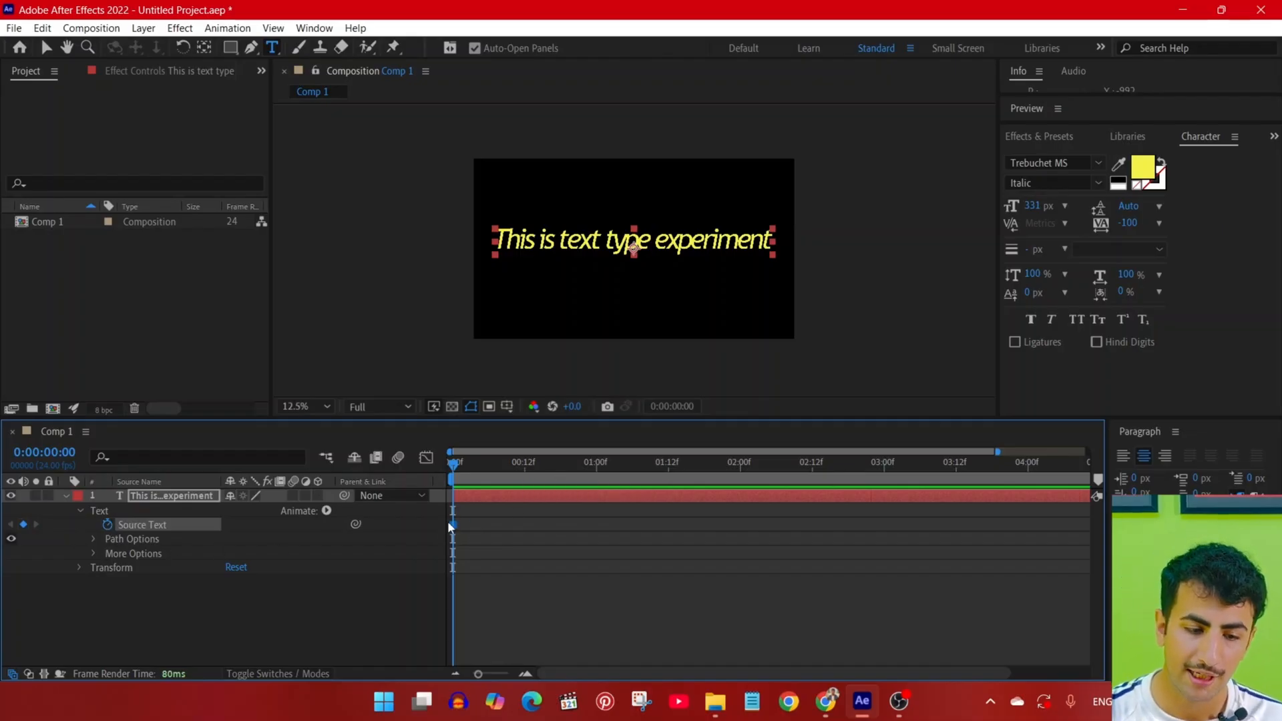
# At 0:00:01:01, replace the layer's whole text with "Text 2" to keyframe the change.
pyautogui.click(599, 461)
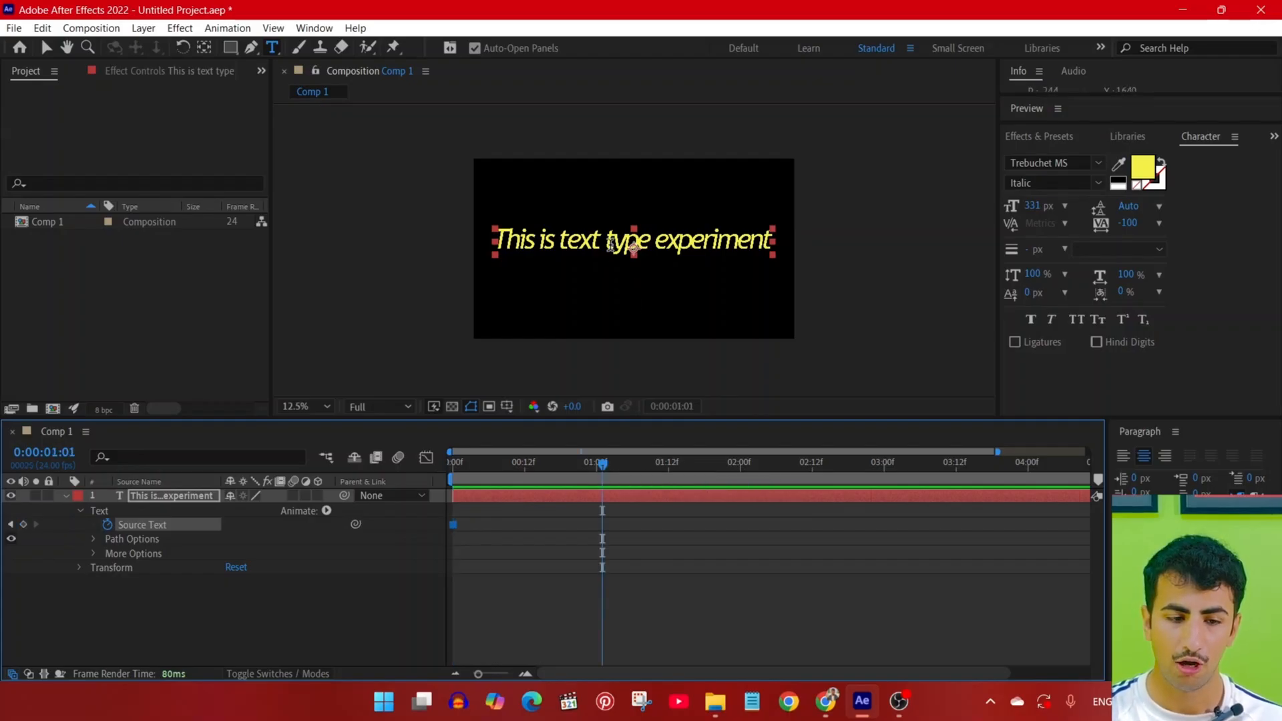
pyautogui.doubleClick(608, 240)
pyautogui.click(609, 241)
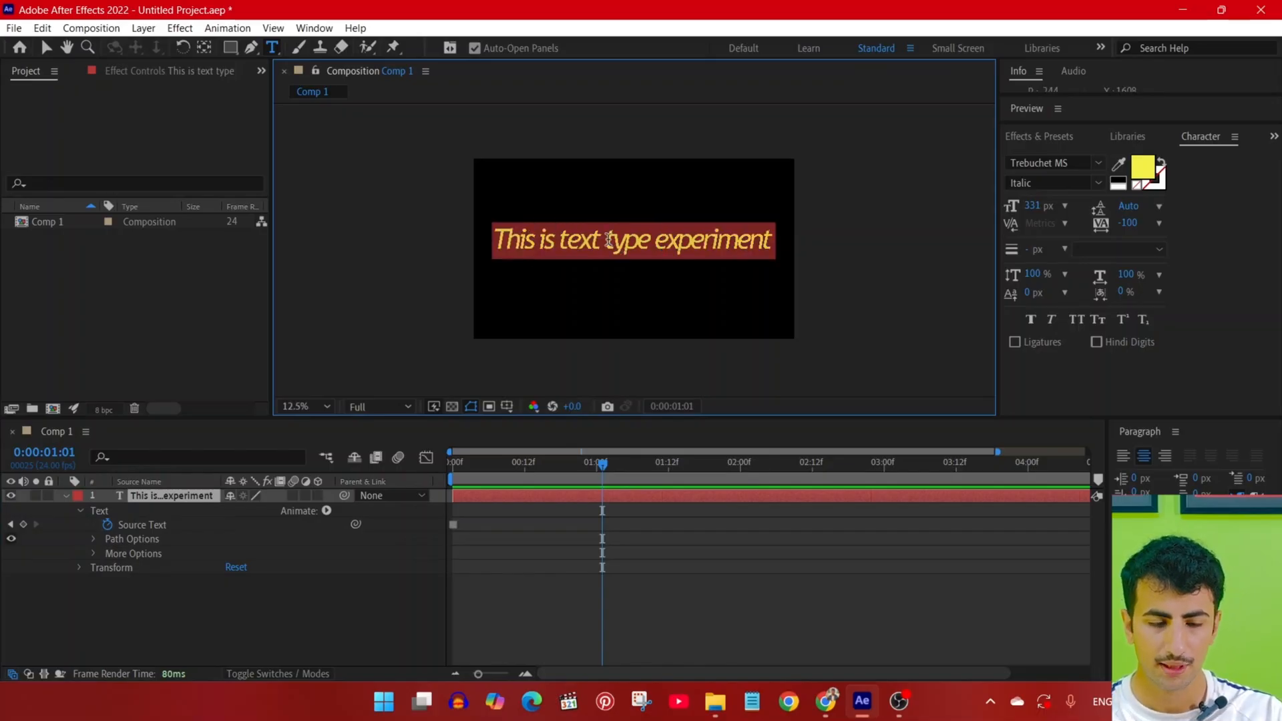
pyautogui.write('Text 2')
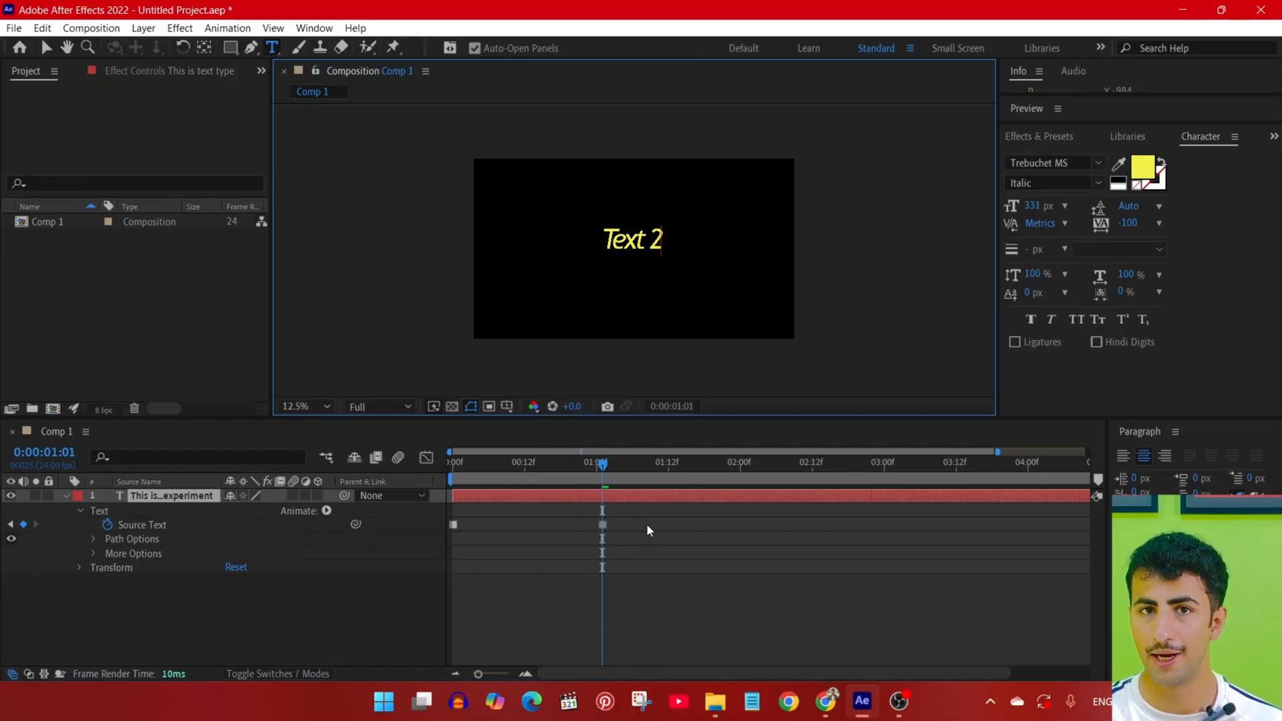
# Preview the change of source text from the start of the composition and return to its first frame.
pyautogui.moveTo(559, 467); pyautogui.dragTo(406, 454)
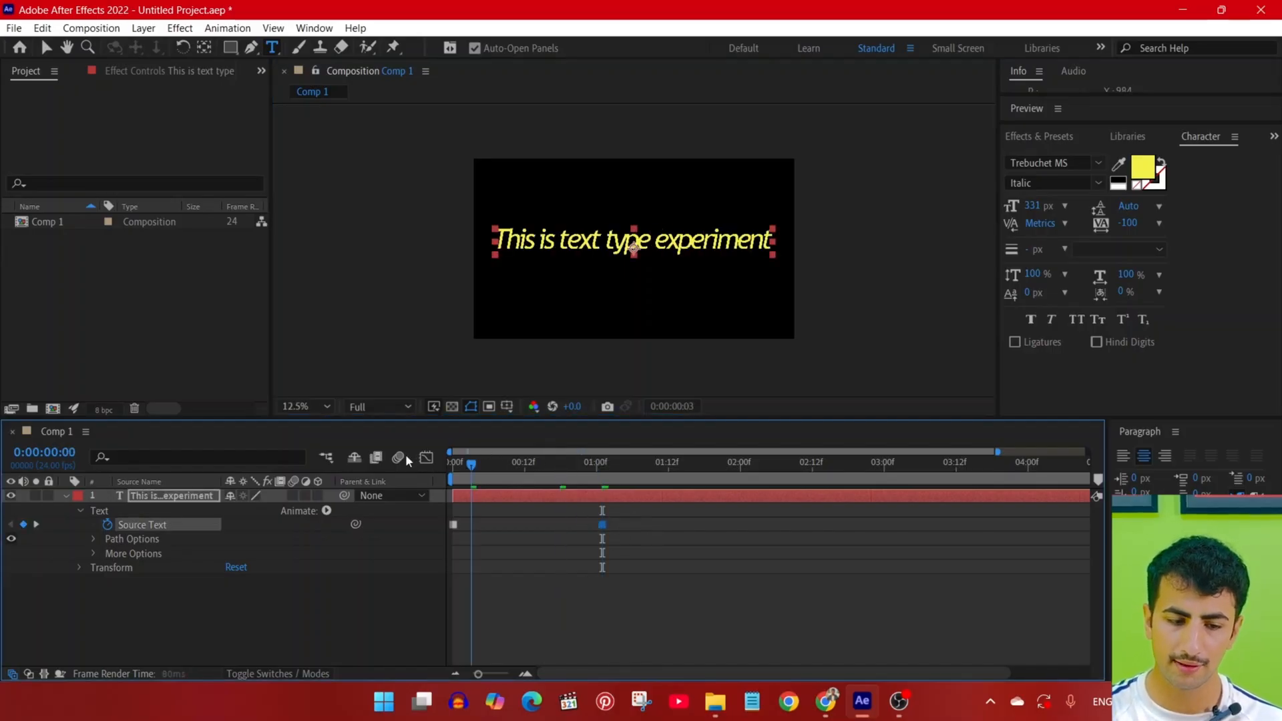
pyautogui.press('space')
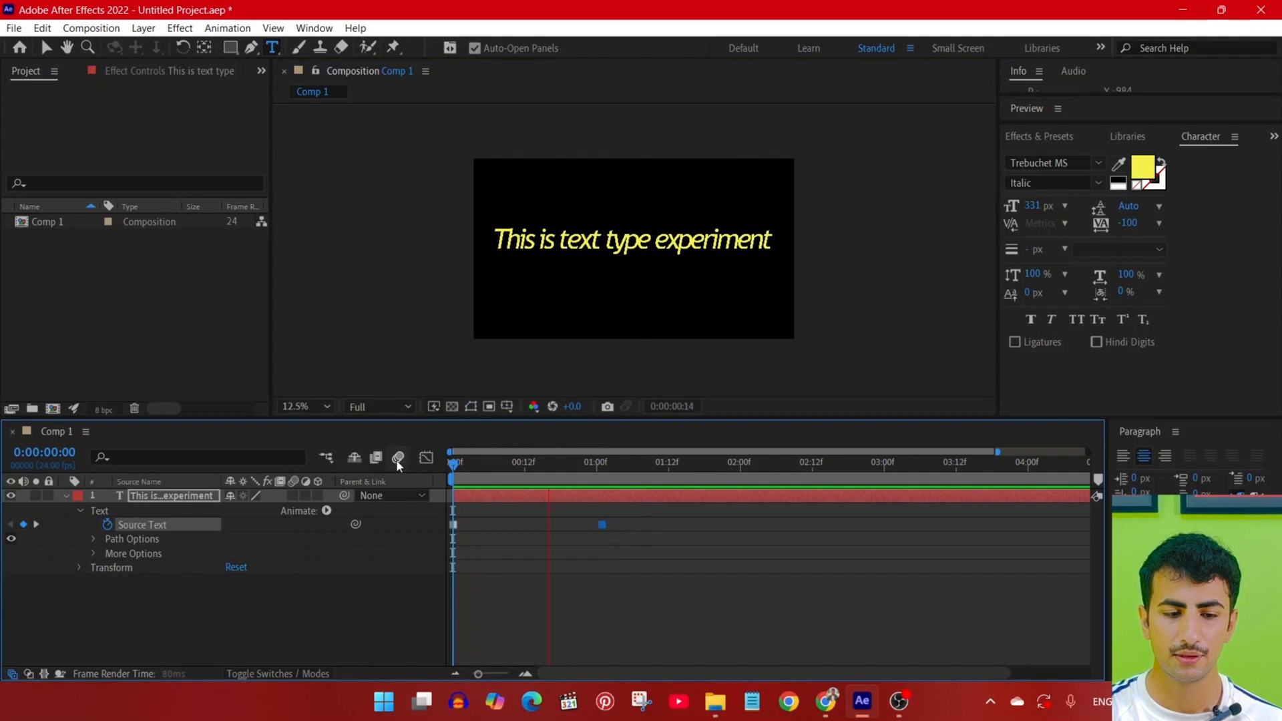
pyautogui.press('space')
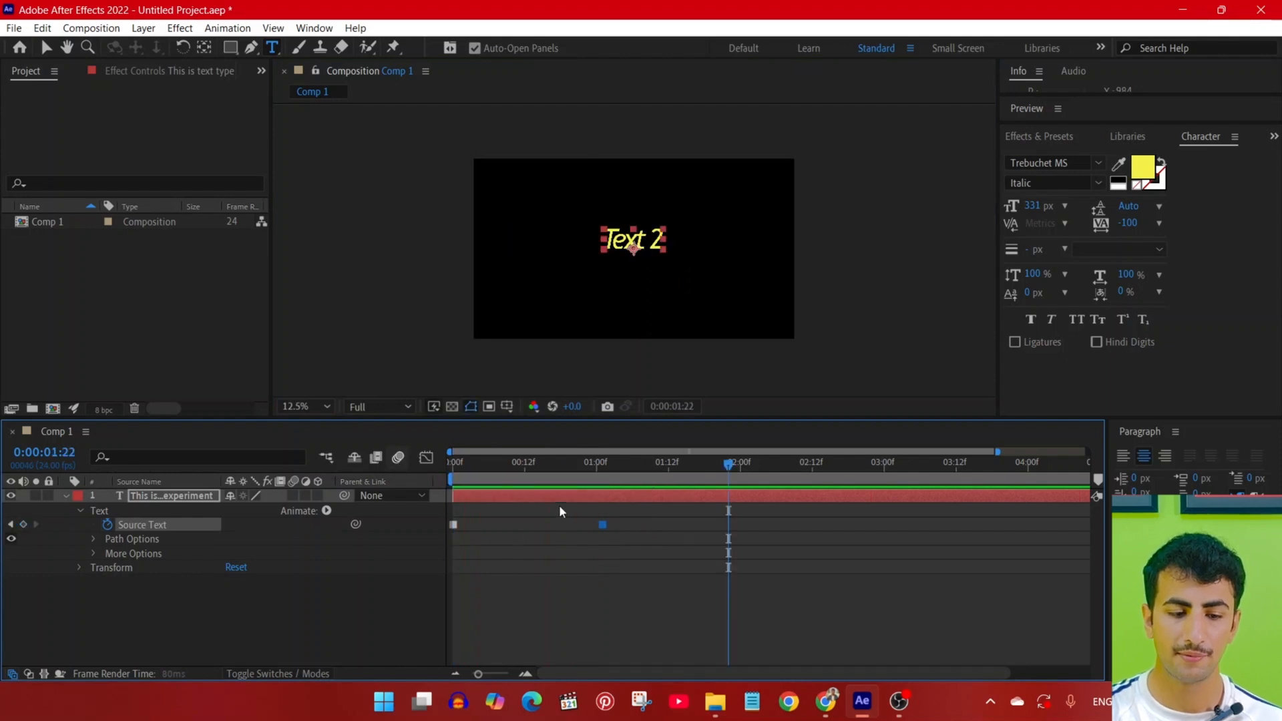
pyautogui.press('space')
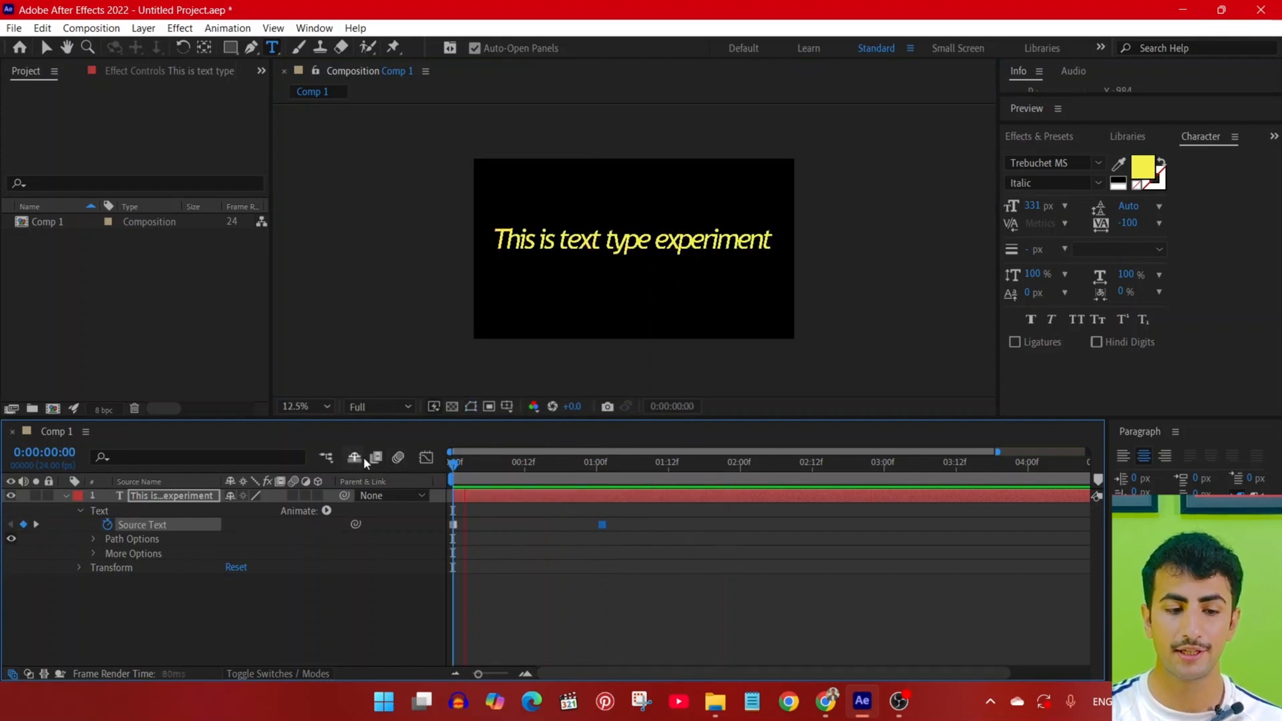
pyautogui.press('space')
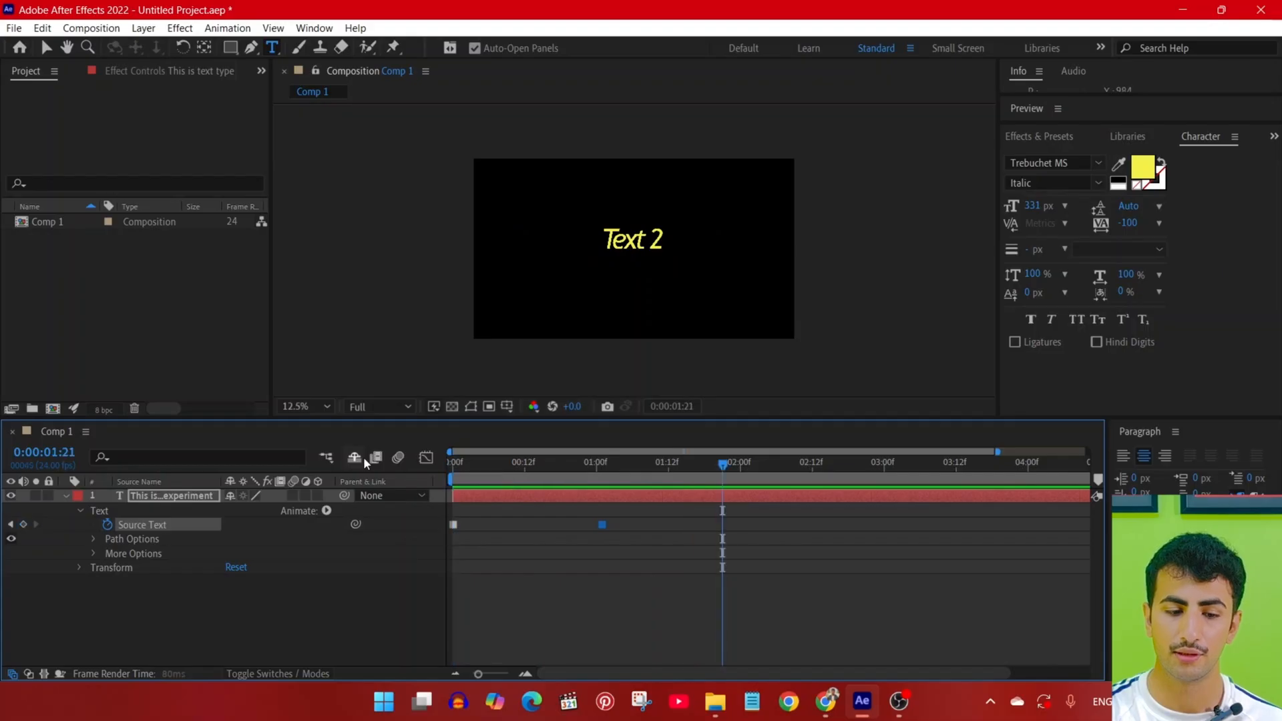
pyautogui.moveTo(582, 467); pyautogui.dragTo(399, 483)
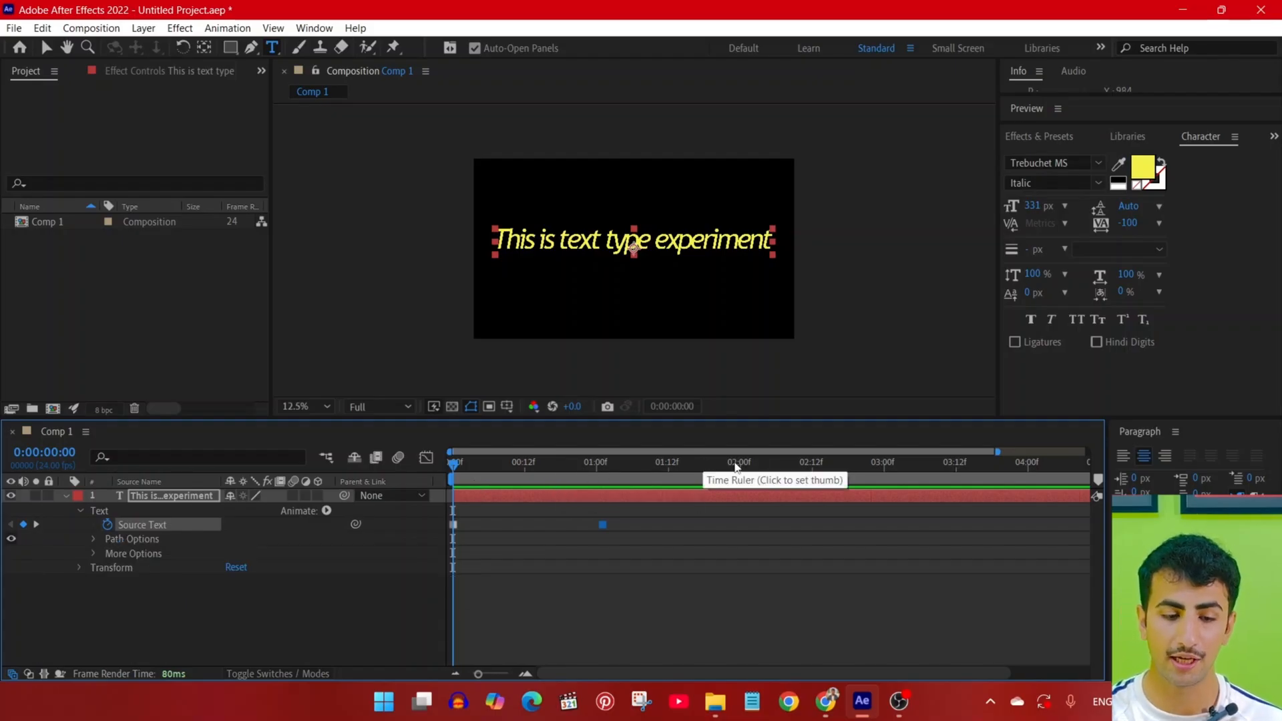
# At 0:00:02:00, replace the layer's whole text with "Text 3" to add a third Source Text keyframe.
pyautogui.click(740, 463)
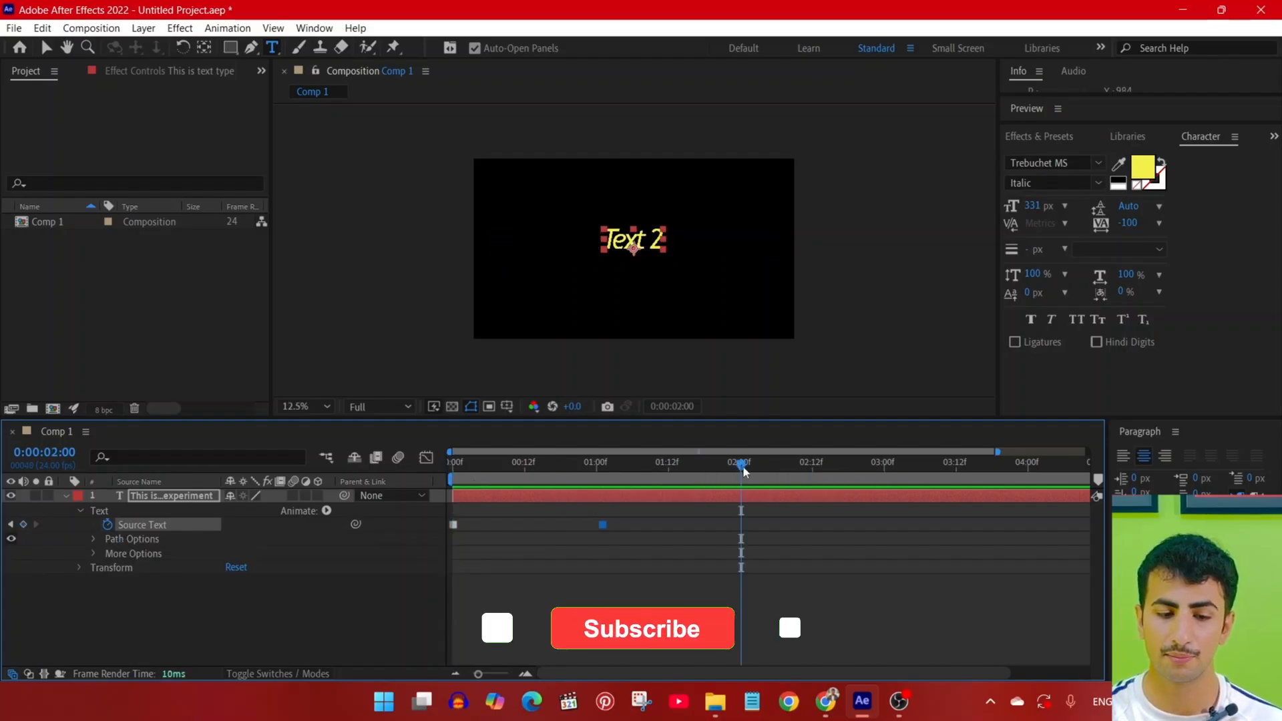
pyautogui.click(644, 241)
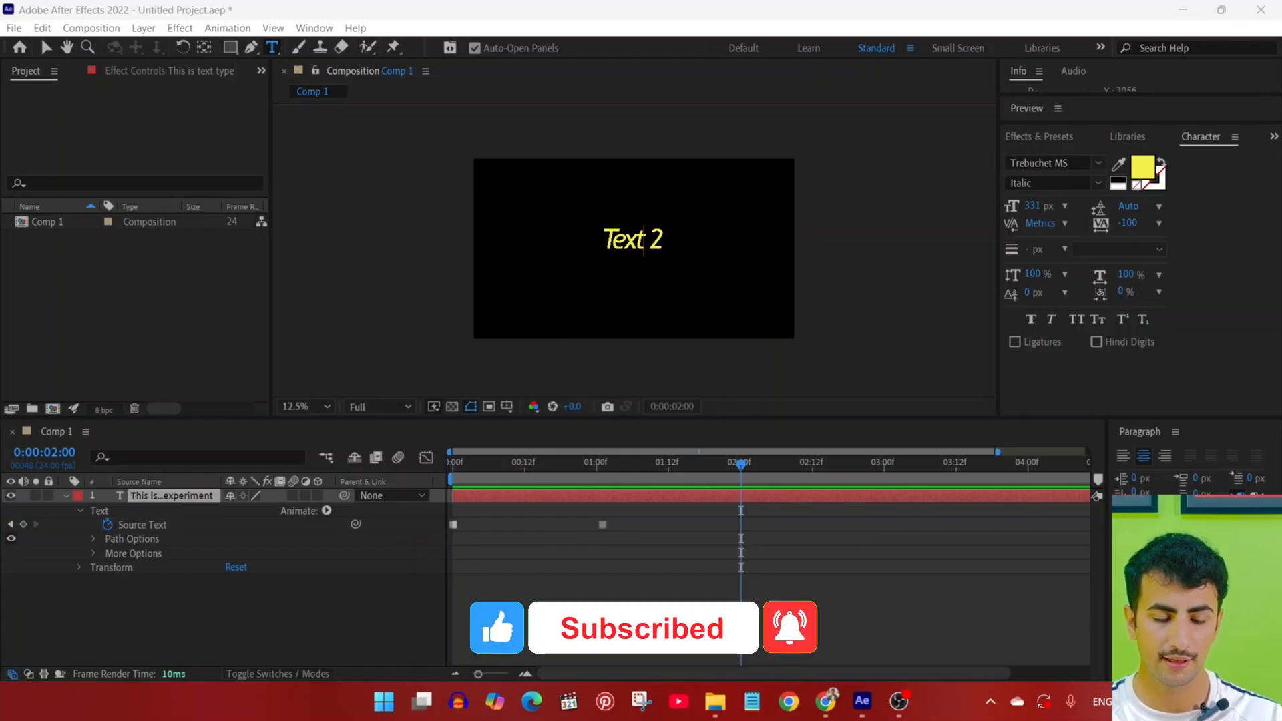
pyautogui.click(630, 245)
pyautogui.hotkey('ctrl', 'a')
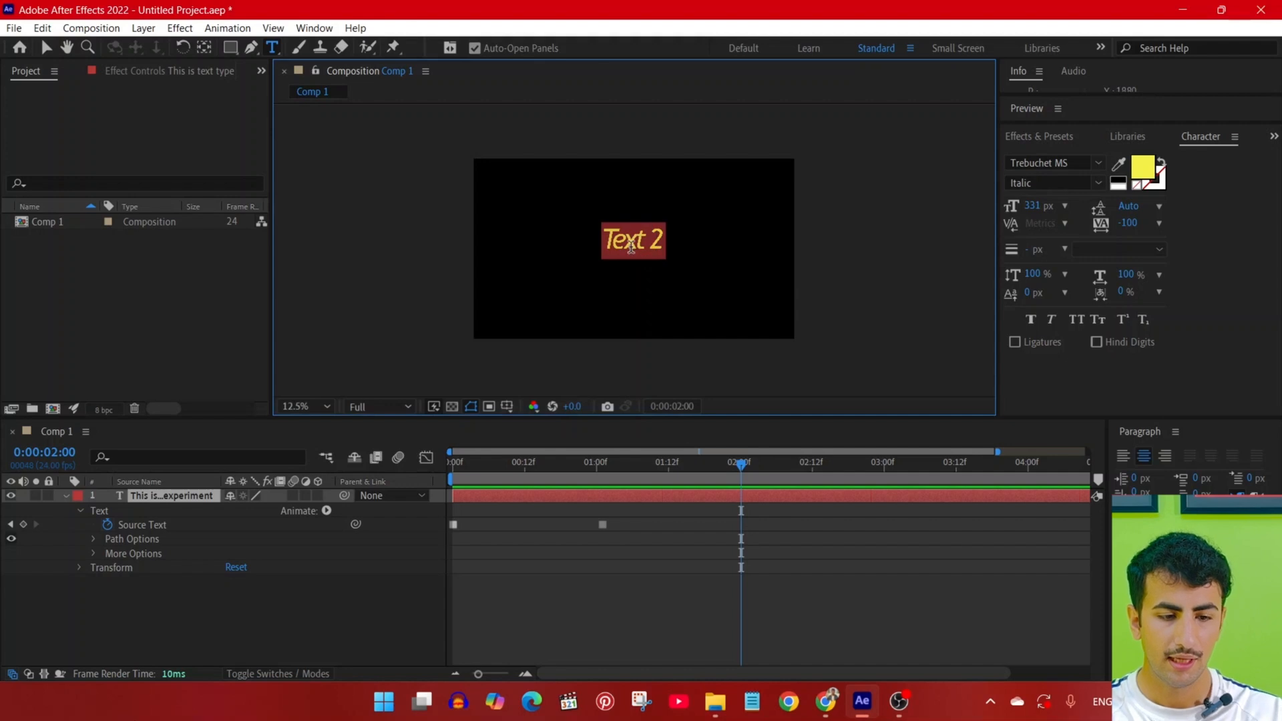
pyautogui.write('T')
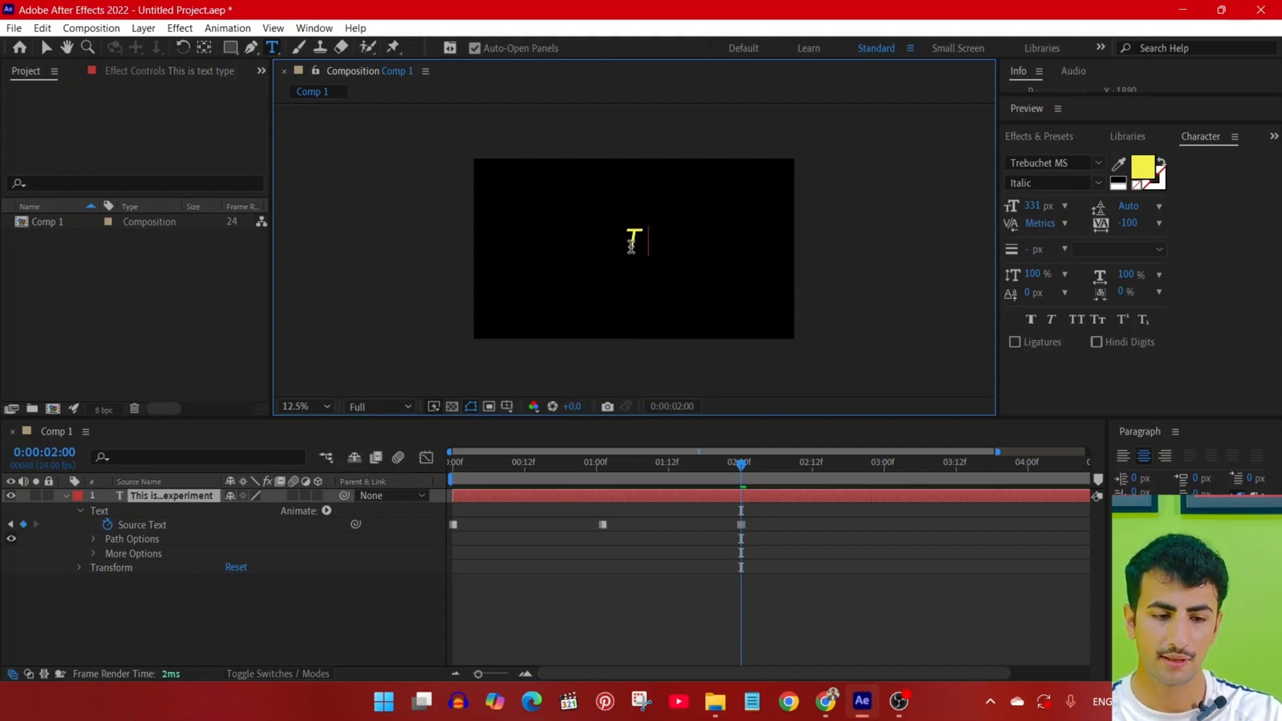
pyautogui.write('ext 3')
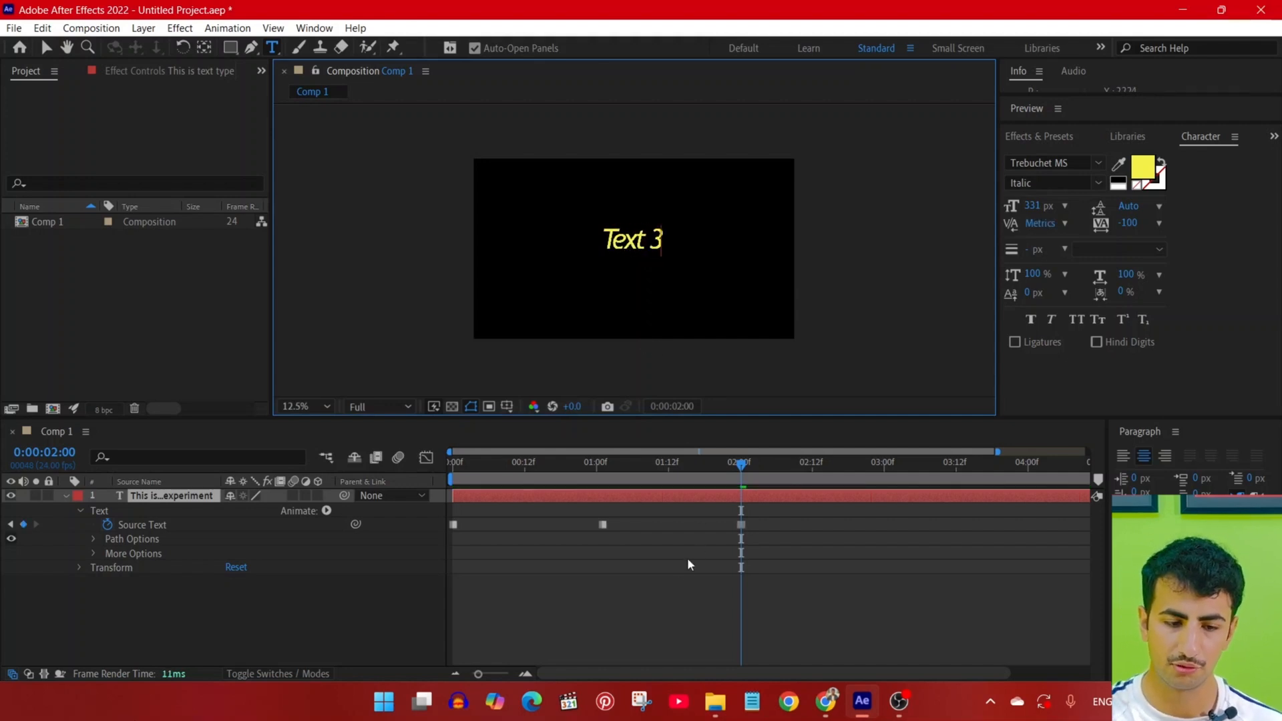
pyautogui.click(681, 518)
# Preview the sequence of three source texts from the start, and return to the first frame.
pyautogui.moveTo(619, 464); pyautogui.dragTo(404, 466)
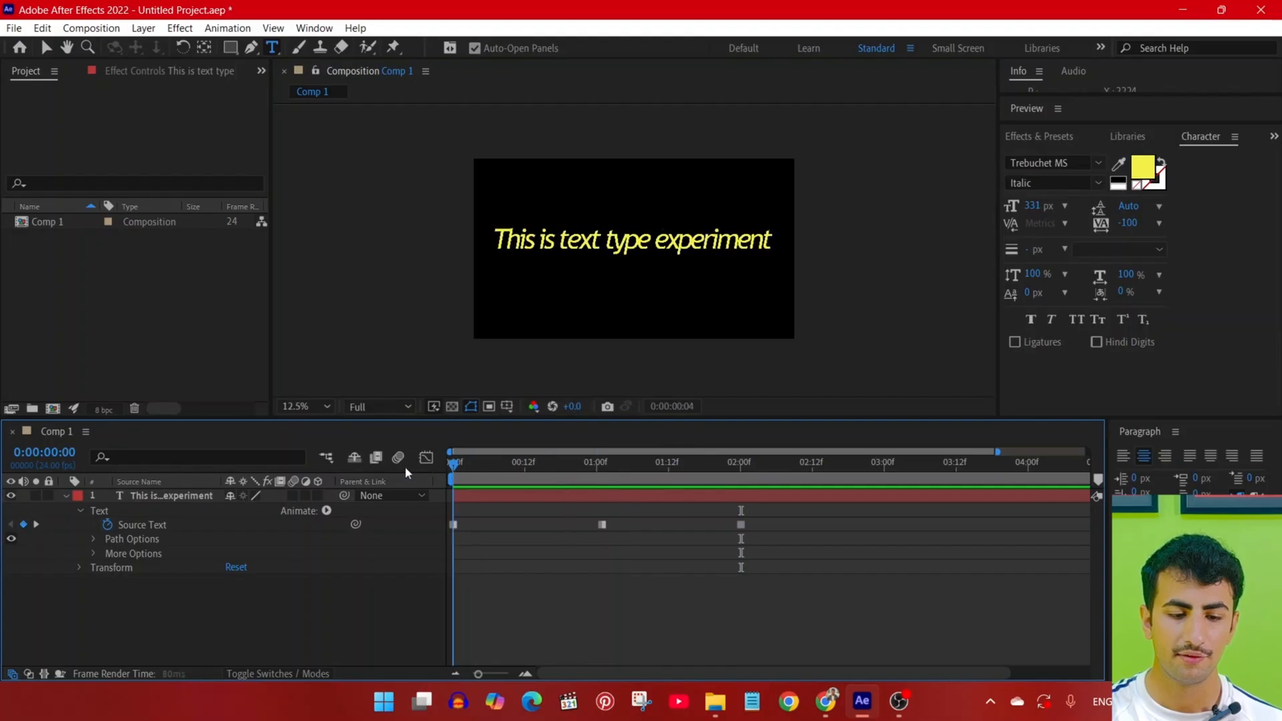
pyautogui.press('space')
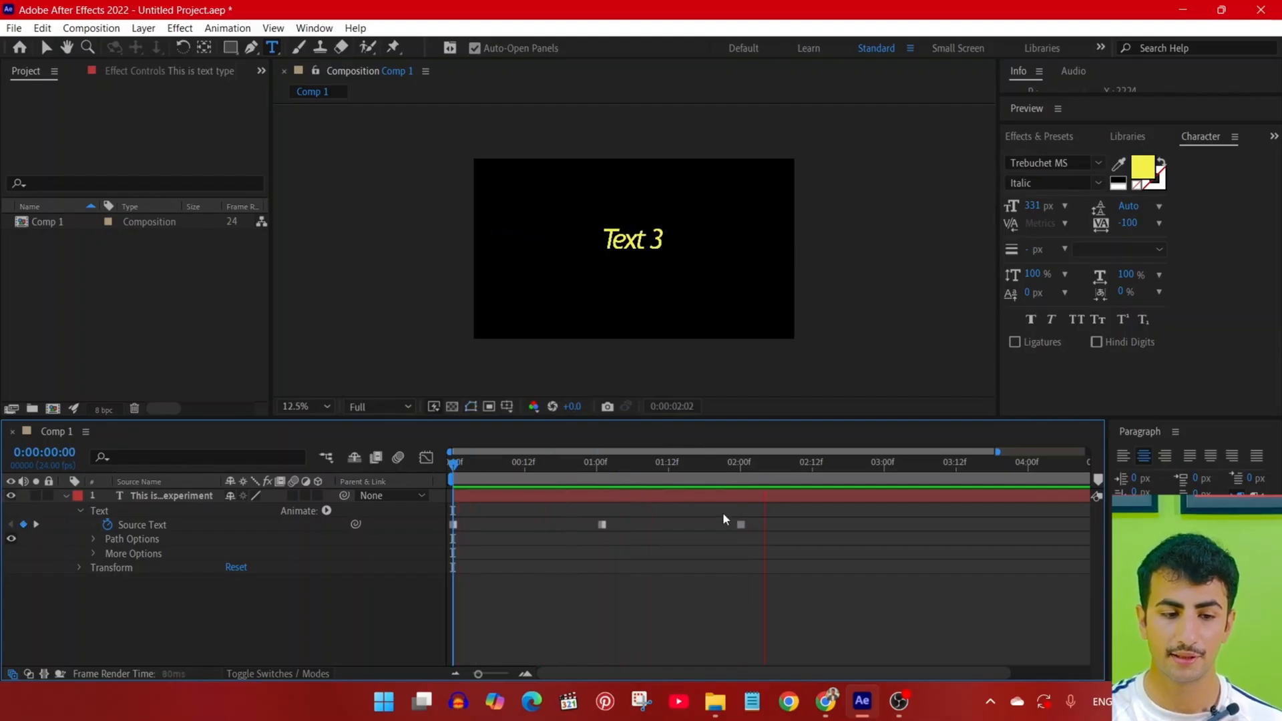
pyautogui.press('space')
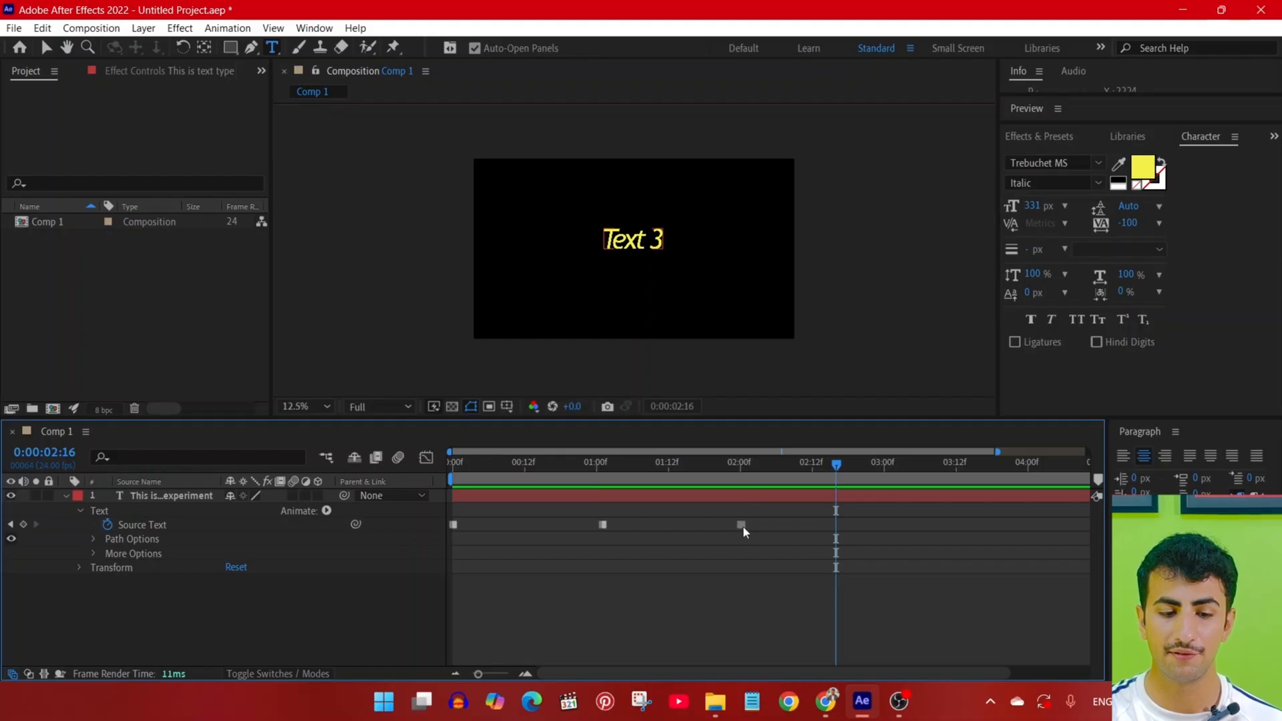
pyautogui.click(741, 525)
pyautogui.moveTo(686, 464); pyautogui.dragTo(390, 479)
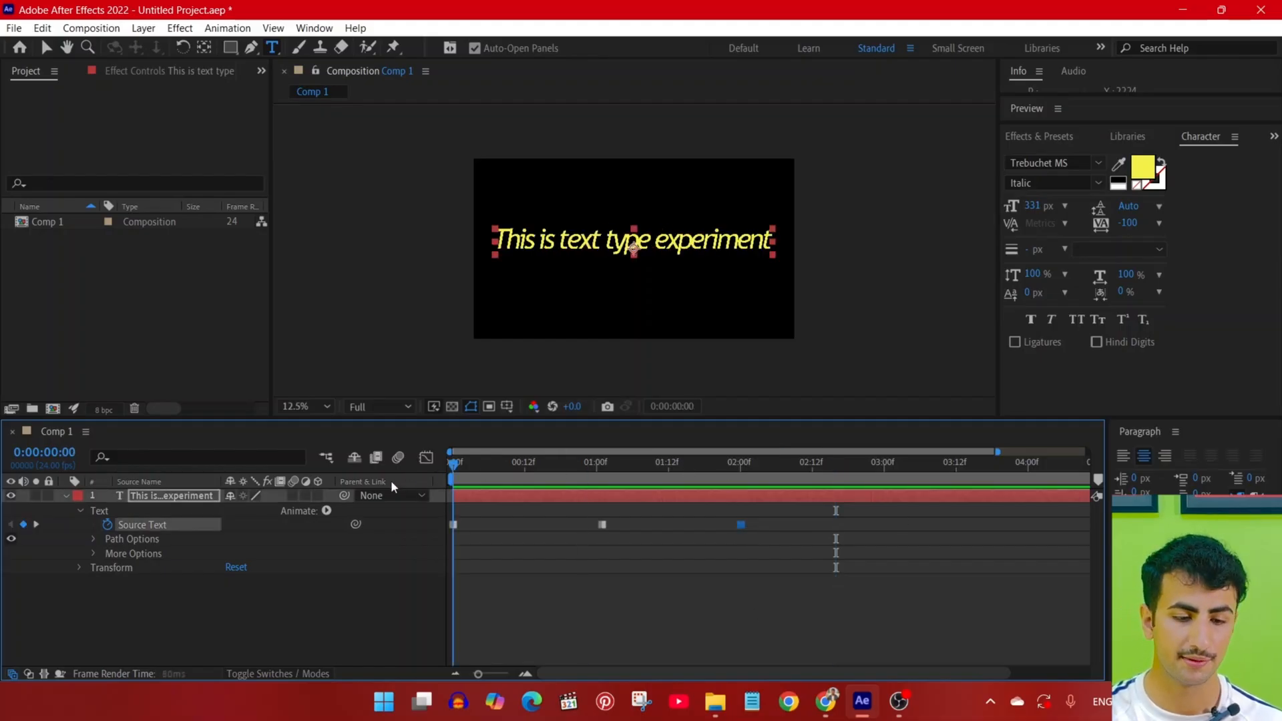
# Remove all Source Text keyframes at the first frame and collapse the Text properties.
pyautogui.click(108, 524)
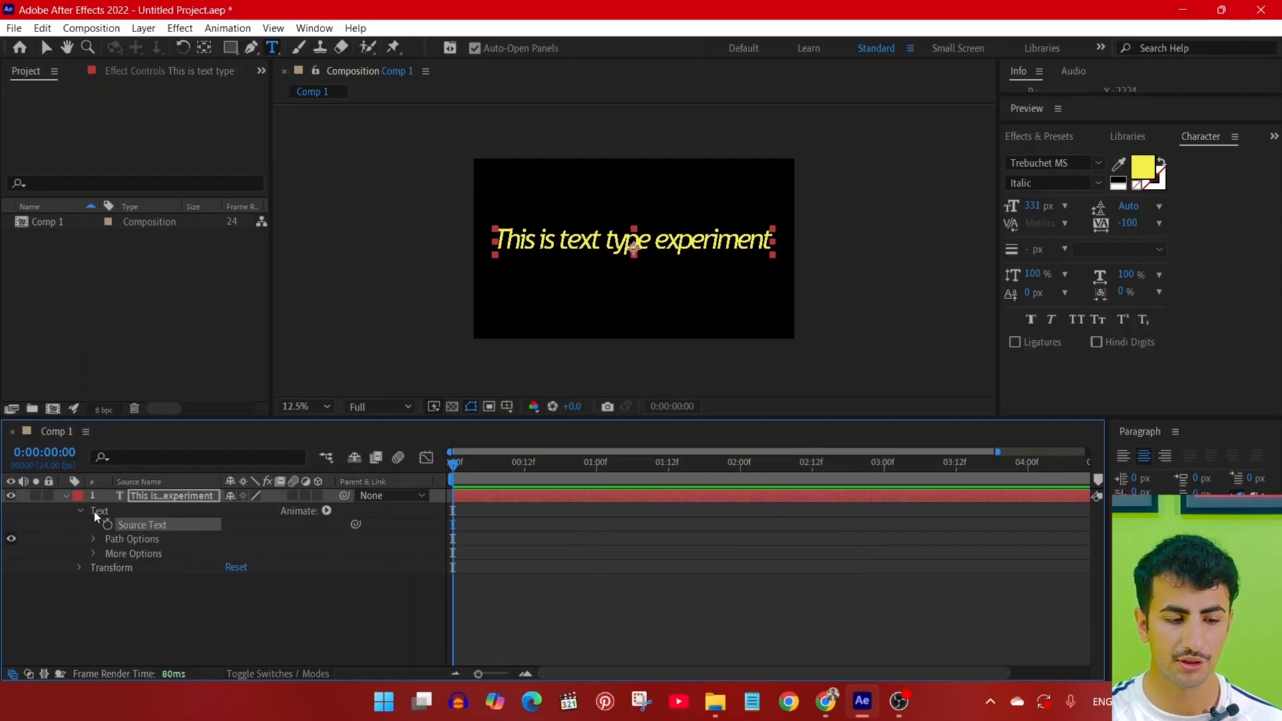
pyautogui.click(81, 511)
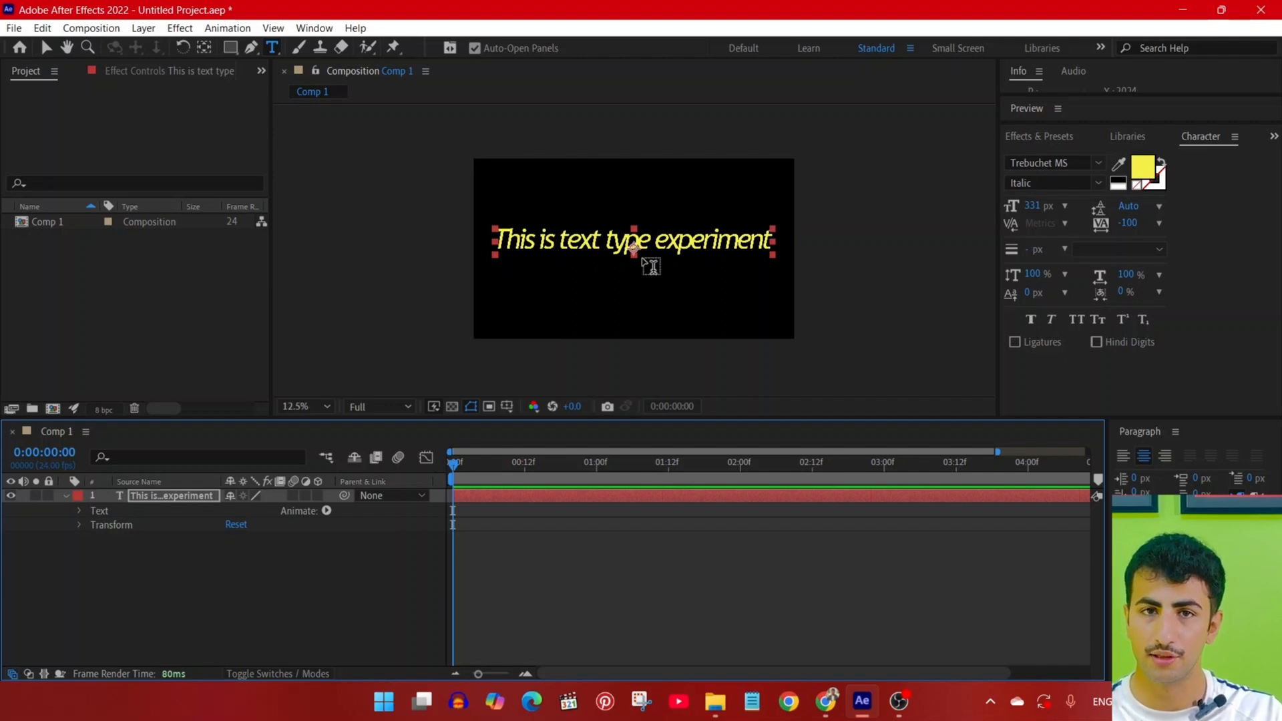
# Reveal the layer's Transform properties, set Position keyframes at 0:00:00:00 and 0:00:02:00, and return to the first keyframe.
pyautogui.click(179, 481)
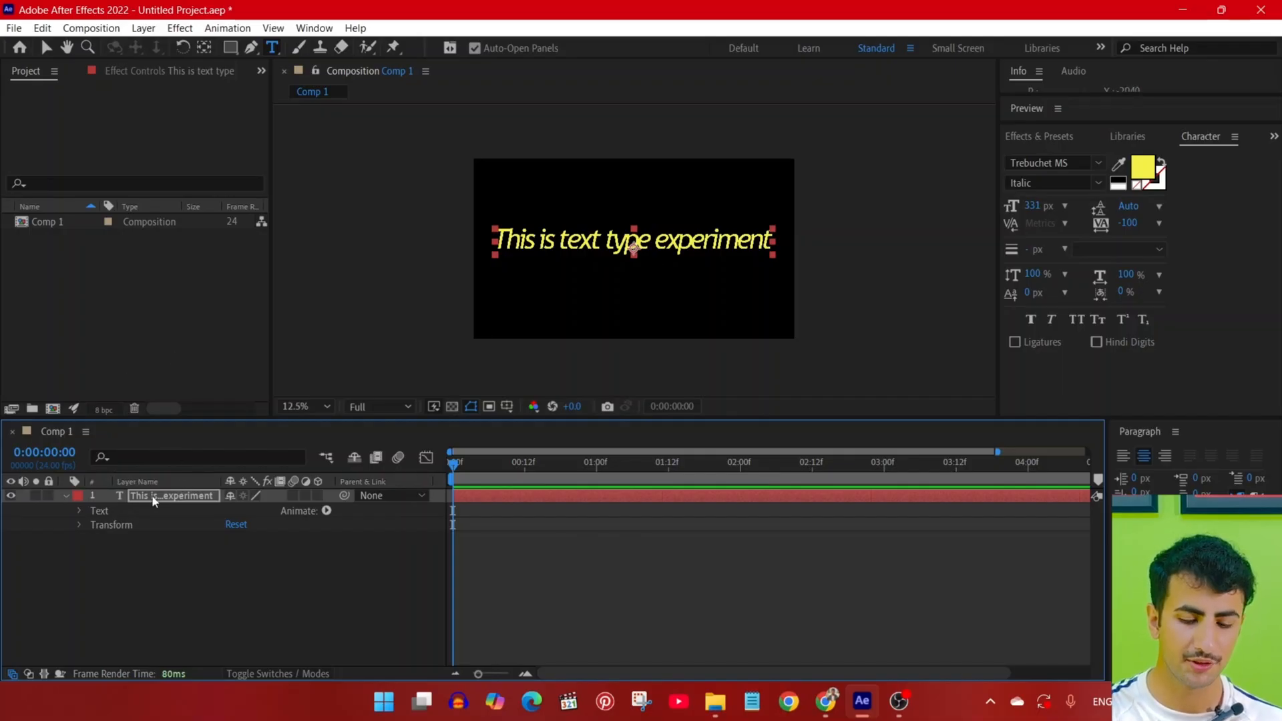
pyautogui.click(79, 524)
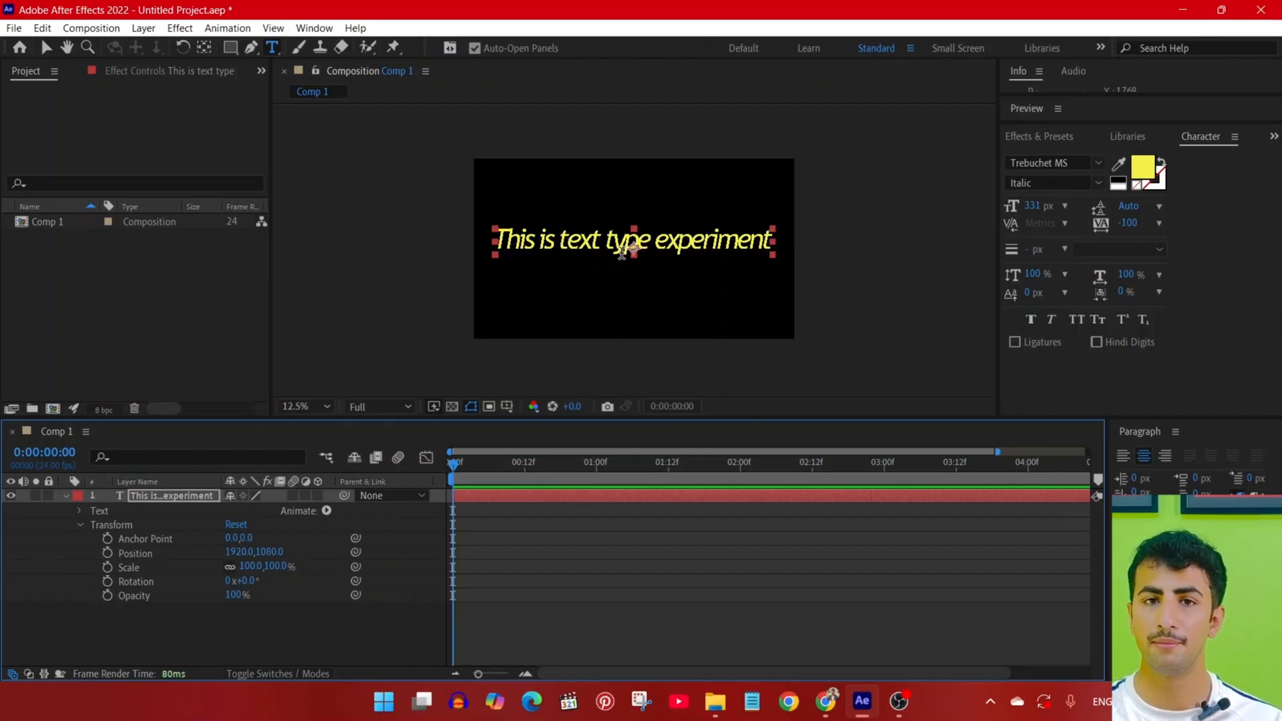
pyautogui.click(107, 553)
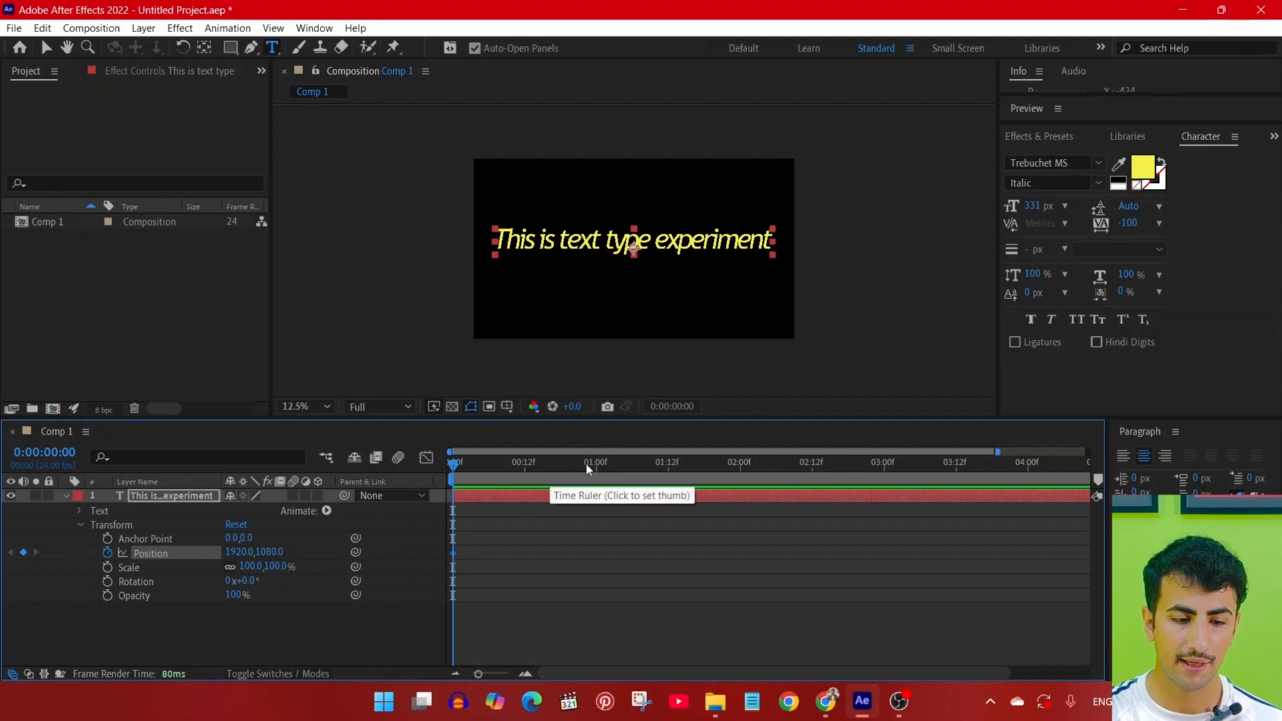
pyautogui.click(739, 467)
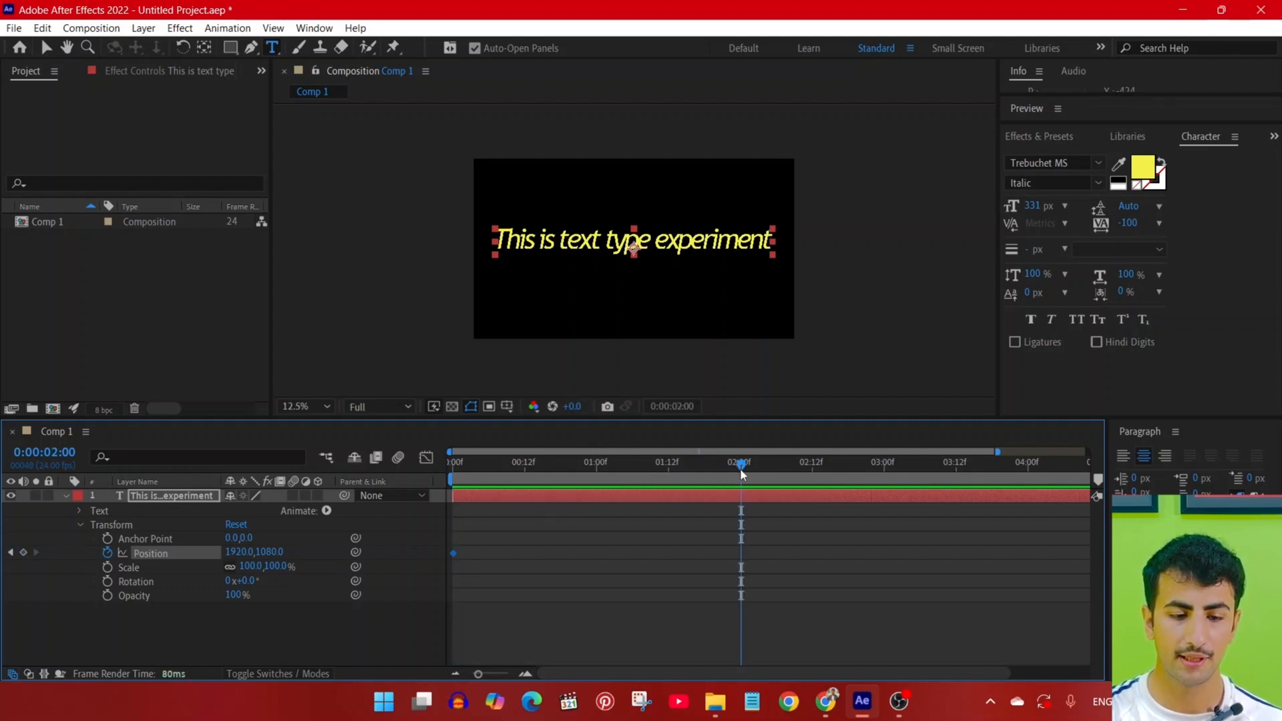
pyautogui.click(11, 553)
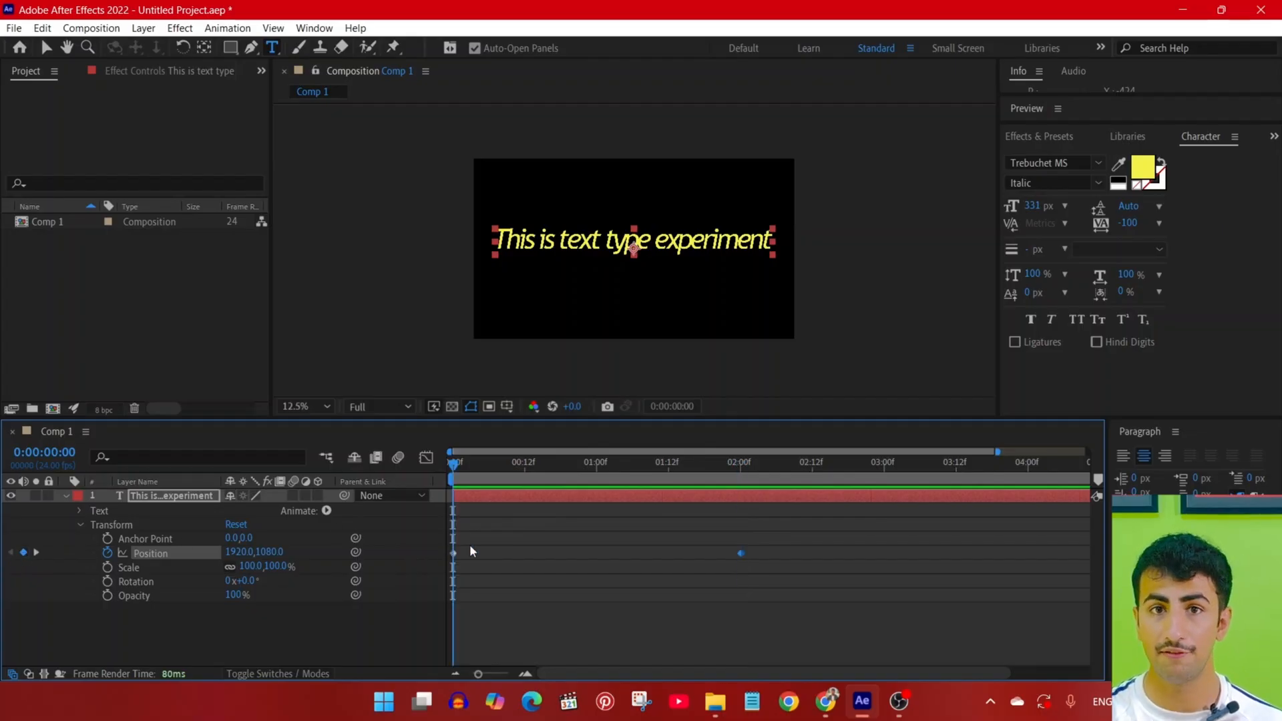
# At the first Position keyframe, move the text straight down below the frame to 1920.0, 2520.0.
pyautogui.moveTo(462, 544); pyautogui.dragTo(433, 581)
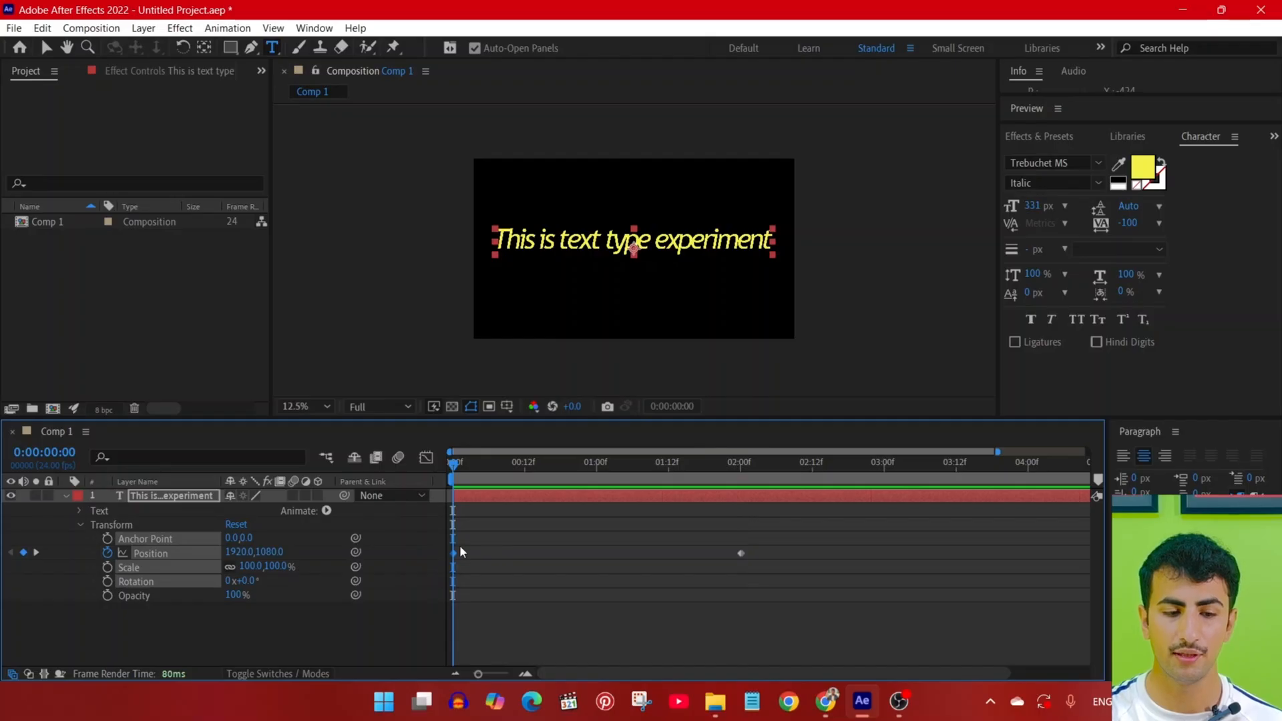
pyautogui.hotkey('shift', 'Down')
pyautogui.hotkey('shift', 'Down')
pyautogui.hotkey('shift', 'Down')
pyautogui.hotkey('shift', 'Down')
pyautogui.hotkey('shift', 'Down')
pyautogui.hotkey('shift', 'Down')
pyautogui.hotkey('shift', 'Down')
pyautogui.hotkey('shift', 'Down')
pyautogui.hotkey('shift', 'Down')
pyautogui.hotkey('shift', 'Down')
pyautogui.hotkey('shift', 'Down')
pyautogui.hotkey('shift', 'Down')
pyautogui.hotkey('shift', 'Down')
pyautogui.hotkey('shift', 'Down')
pyautogui.hotkey('shift', 'Down')
pyautogui.hotkey('shift', 'Down')
pyautogui.hotkey('shift', 'Down')
pyautogui.hotkey('shift', 'Down')
pyautogui.hotkey('shift', 'Down')
pyautogui.hotkey('shift', 'Down')
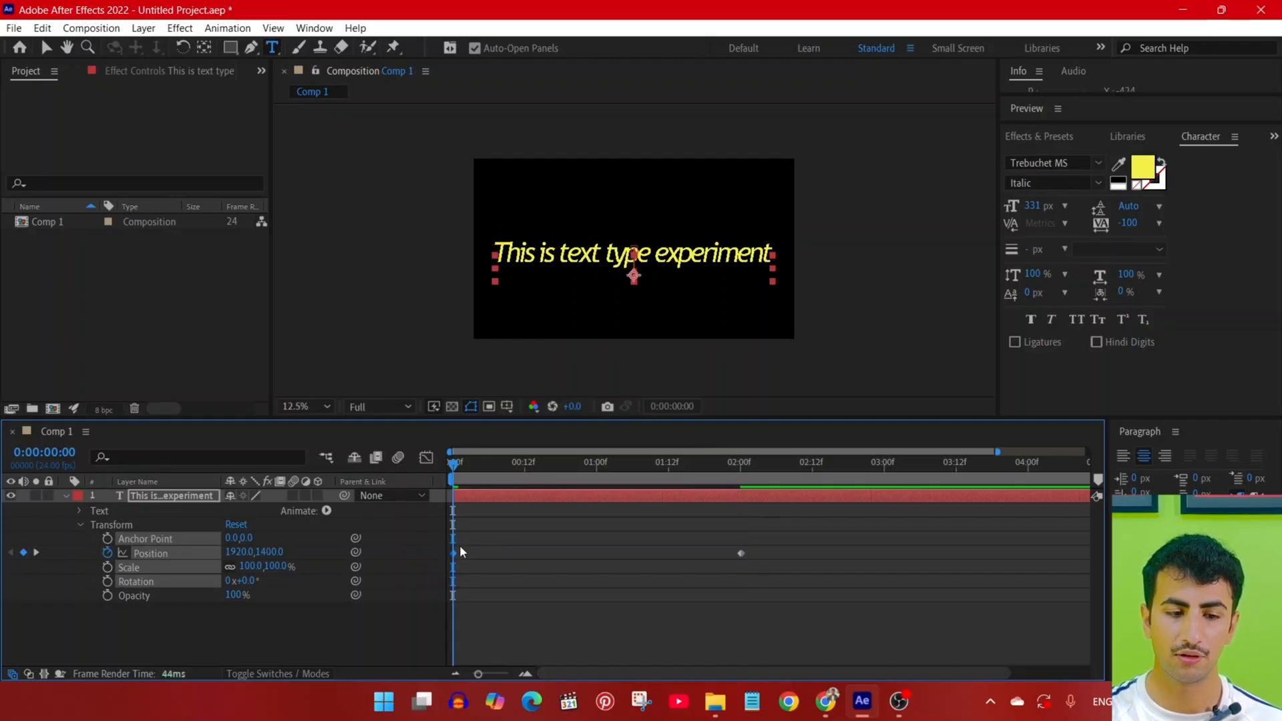
pyautogui.hotkey('shift', 'Down')
pyautogui.hotkey('shift', 'Down')
pyautogui.hotkey('shift', 'Down')
pyautogui.hotkey('shift', 'Down')
pyautogui.hotkey('shift', 'Down')
pyautogui.hotkey('shift', 'Down')
pyautogui.hotkey('shift', 'Down')
pyautogui.hotkey('shift', 'Down')
pyautogui.hotkey('shift', 'Down')
pyautogui.hotkey('shift', 'Down')
pyautogui.hotkey('shift', 'Down')
pyautogui.hotkey('shift', 'Down')
pyautogui.hotkey('shift', 'Down')
pyautogui.hotkey('shift', 'Down')
pyautogui.hotkey('shift', 'Down')
pyautogui.hotkey('shift', 'Down')
pyautogui.hotkey('shift', 'Down')
pyautogui.hotkey('shift', 'Down')
pyautogui.hotkey('shift', 'Down')
pyautogui.hotkey('shift', 'Down')
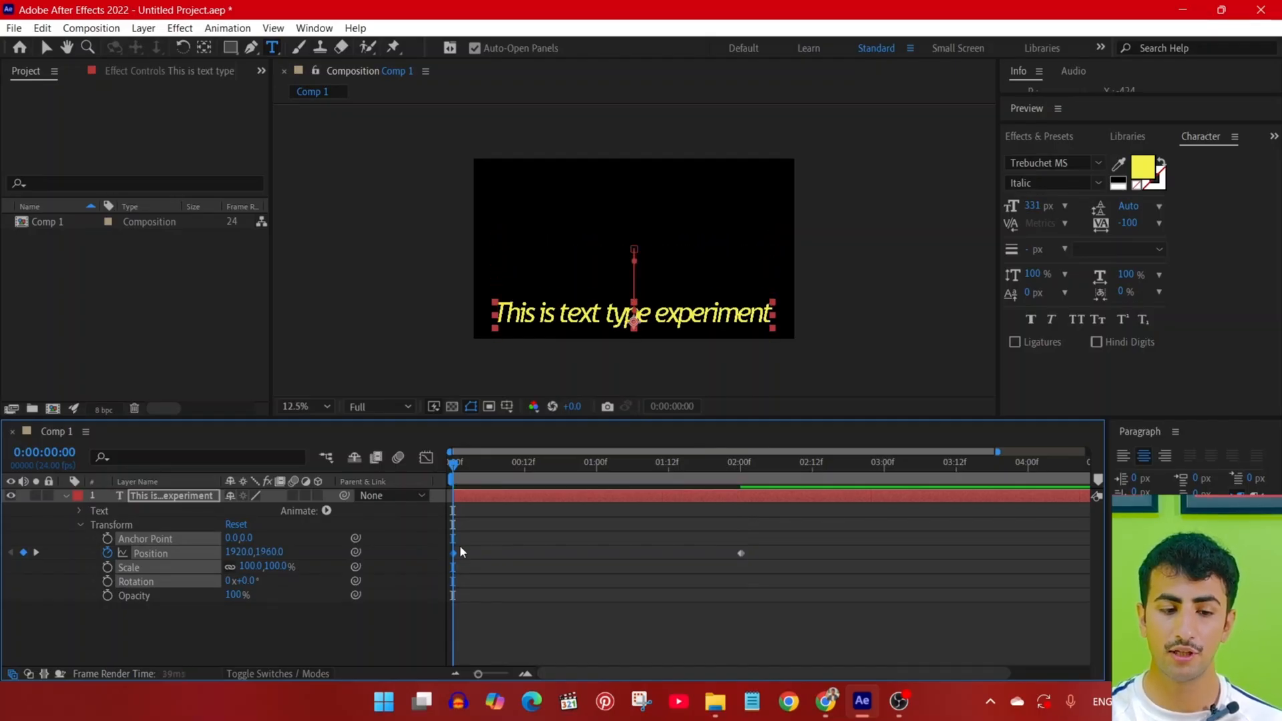
pyautogui.hotkey('shift', 'Down')
pyautogui.hotkey('shift', 'Down')
pyautogui.hotkey('shift', 'Down')
pyautogui.hotkey('shift', 'Down')
pyautogui.hotkey('shift', 'Down')
pyautogui.hotkey('shift', 'Down')
pyautogui.hotkey('shift', 'Down')
pyautogui.hotkey('shift', 'Down')
pyautogui.hotkey('shift', 'Down')
pyautogui.hotkey('shift', 'Down')
pyautogui.hotkey('shift', 'Down')
pyautogui.hotkey('shift', 'Down')
pyautogui.hotkey('shift', 'Down')
pyautogui.hotkey('shift', 'Down')
pyautogui.hotkey('shift', 'Down')
pyautogui.hotkey('shift', 'Down')
pyautogui.hotkey('shift', 'Down')
pyautogui.hotkey('shift', 'Down')
pyautogui.hotkey('shift', 'Down')
pyautogui.hotkey('shift', 'Down')
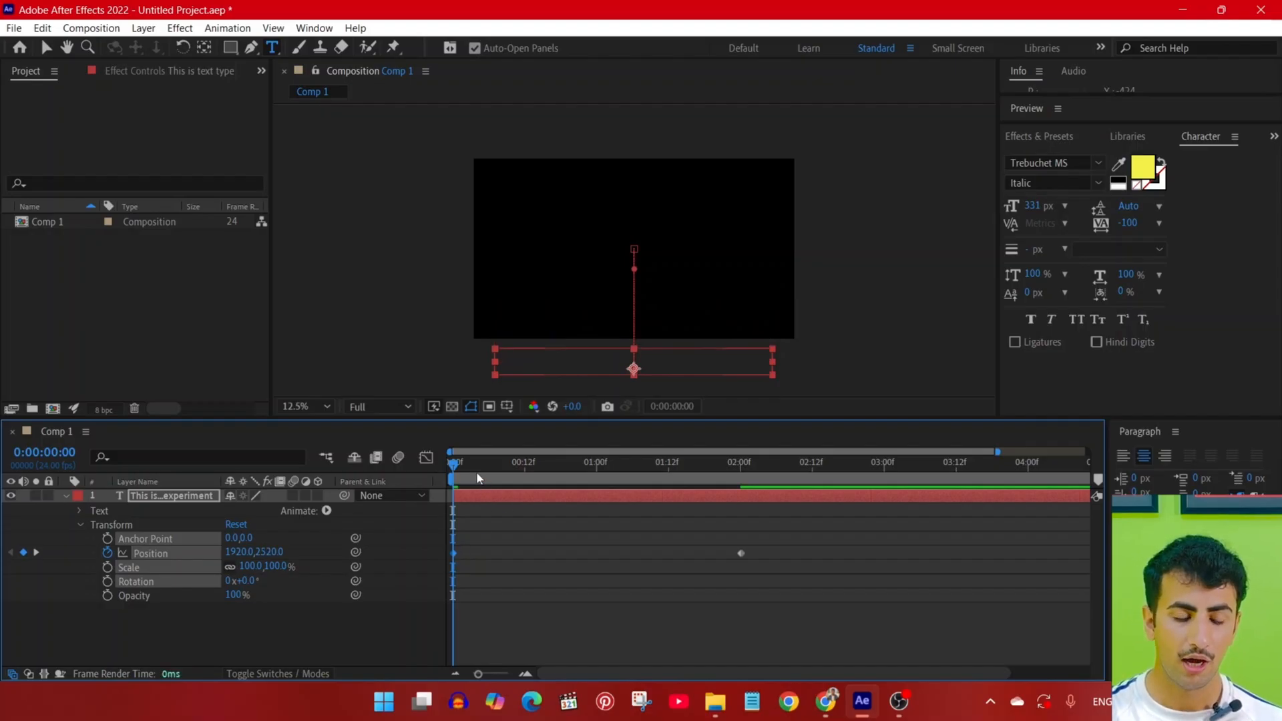
# Preview the text's upward position animation and return to the first frame.
pyautogui.hotkey('ctrl', 'shift', 'h')
pyautogui.press('space')
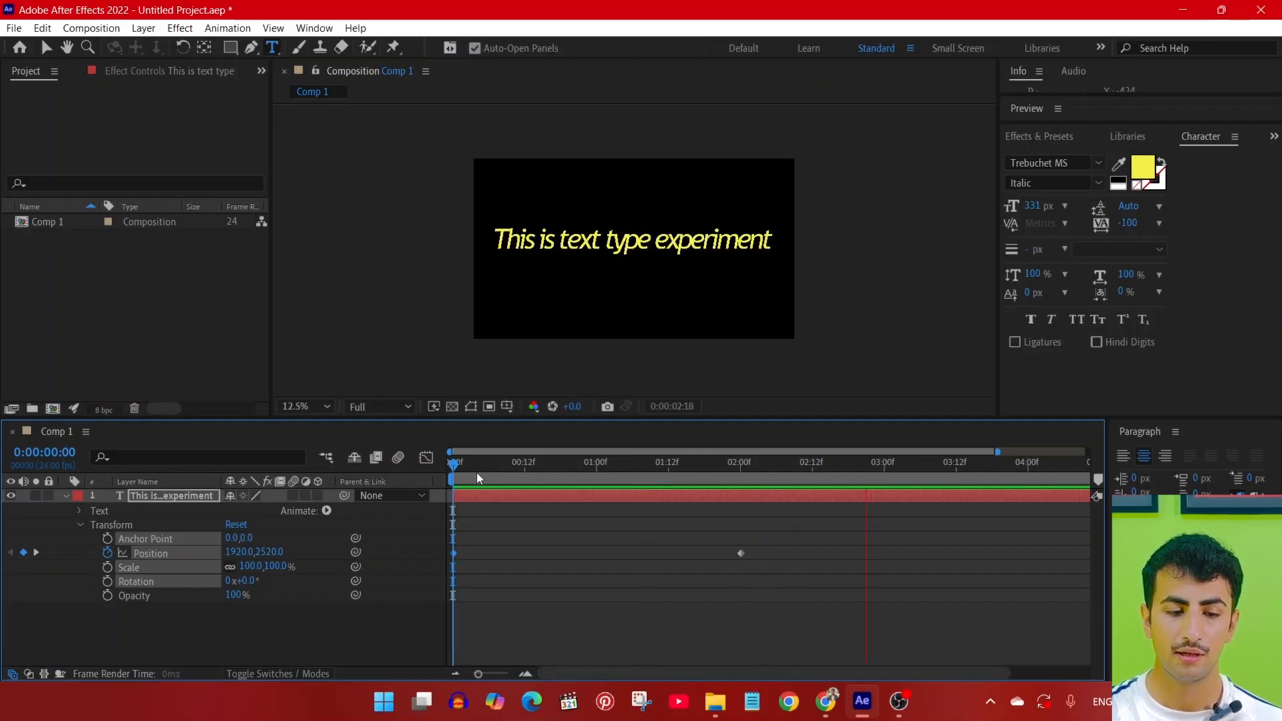
pyautogui.press('space')
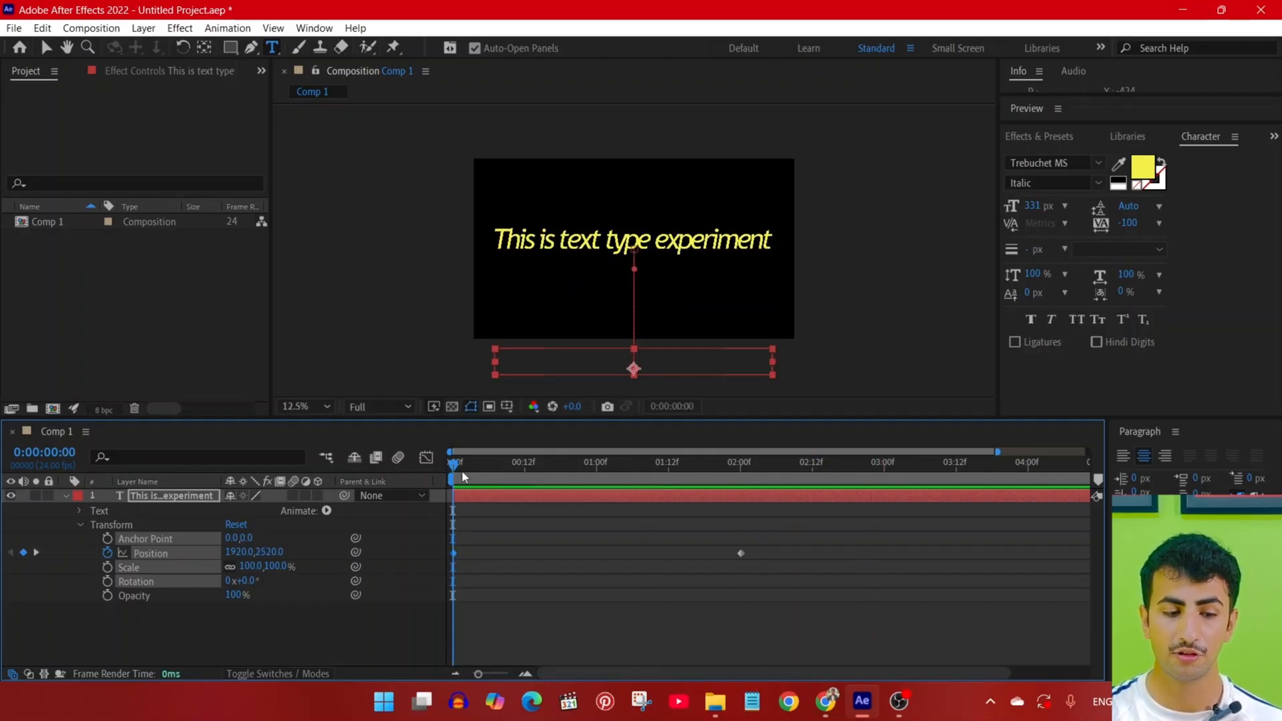
pyautogui.moveTo(462, 470)
pyautogui.mouseDown()
pyautogui.moveTo(753, 481)
pyautogui.moveTo(454, 482)
pyautogui.mouseUp()
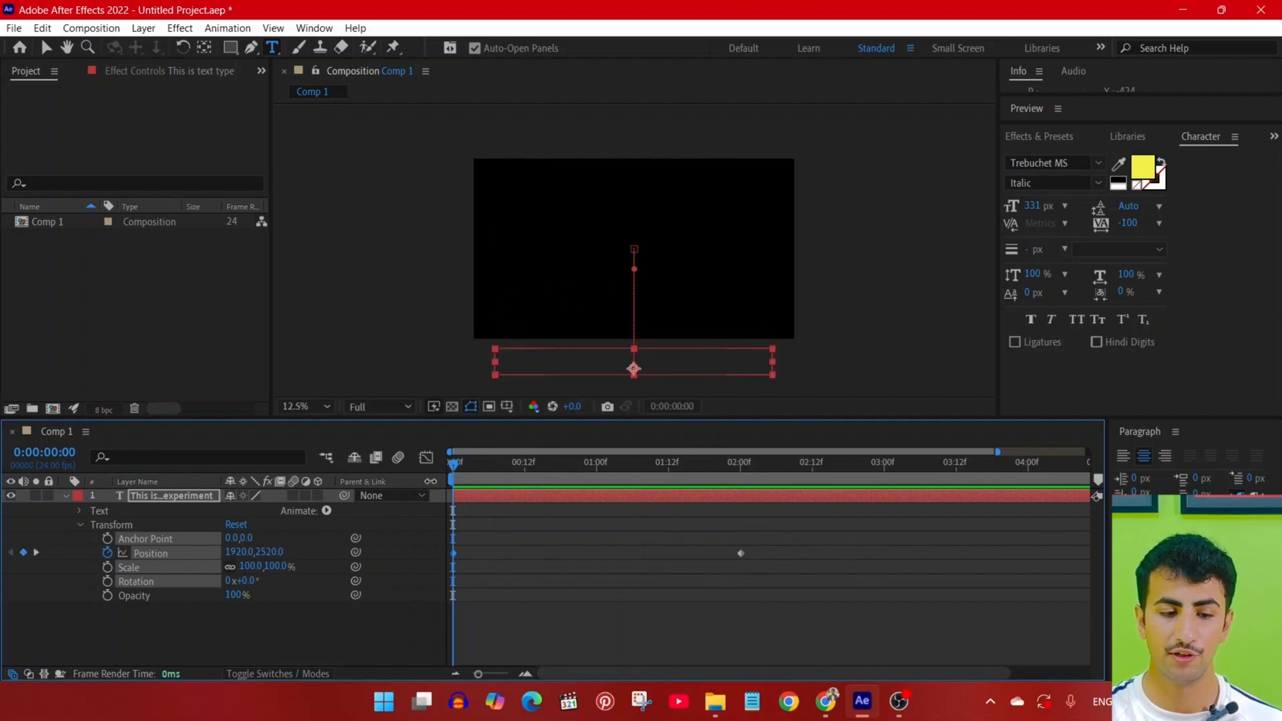
# Preview the text's rise and move the second Position keyframe earlier to 0:00:01:01.
pyautogui.press('space')
pyautogui.press('space')
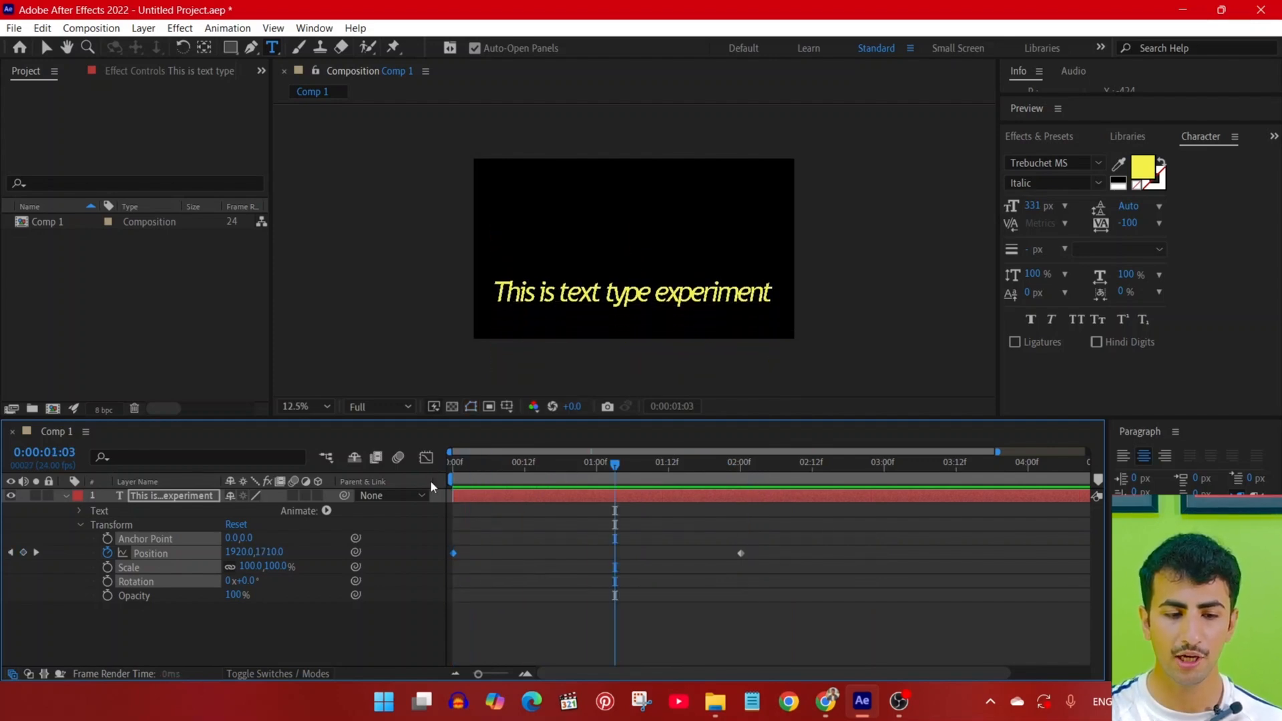
pyautogui.moveTo(741, 553); pyautogui.dragTo(602, 557)
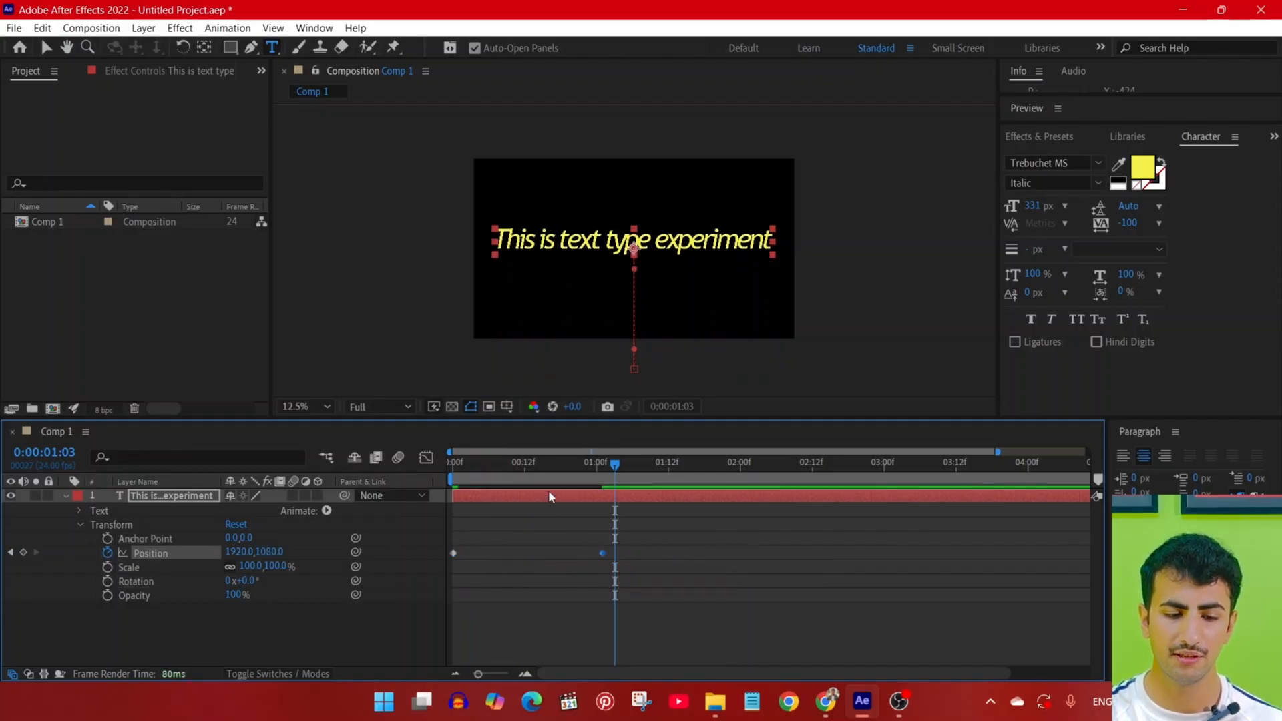
# Preview the shortened position animation from the first frame and return to 0:00:00:00.
pyautogui.moveTo(486, 462); pyautogui.dragTo(371, 463)
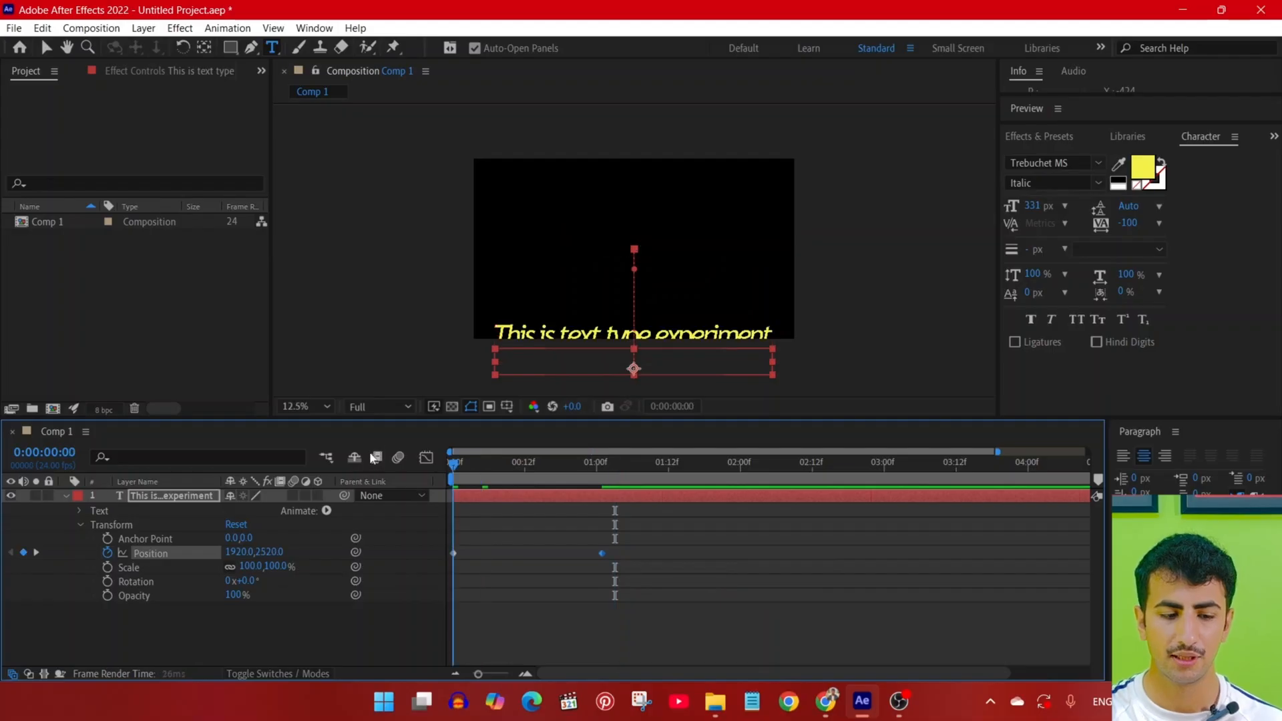
pyautogui.press('space')
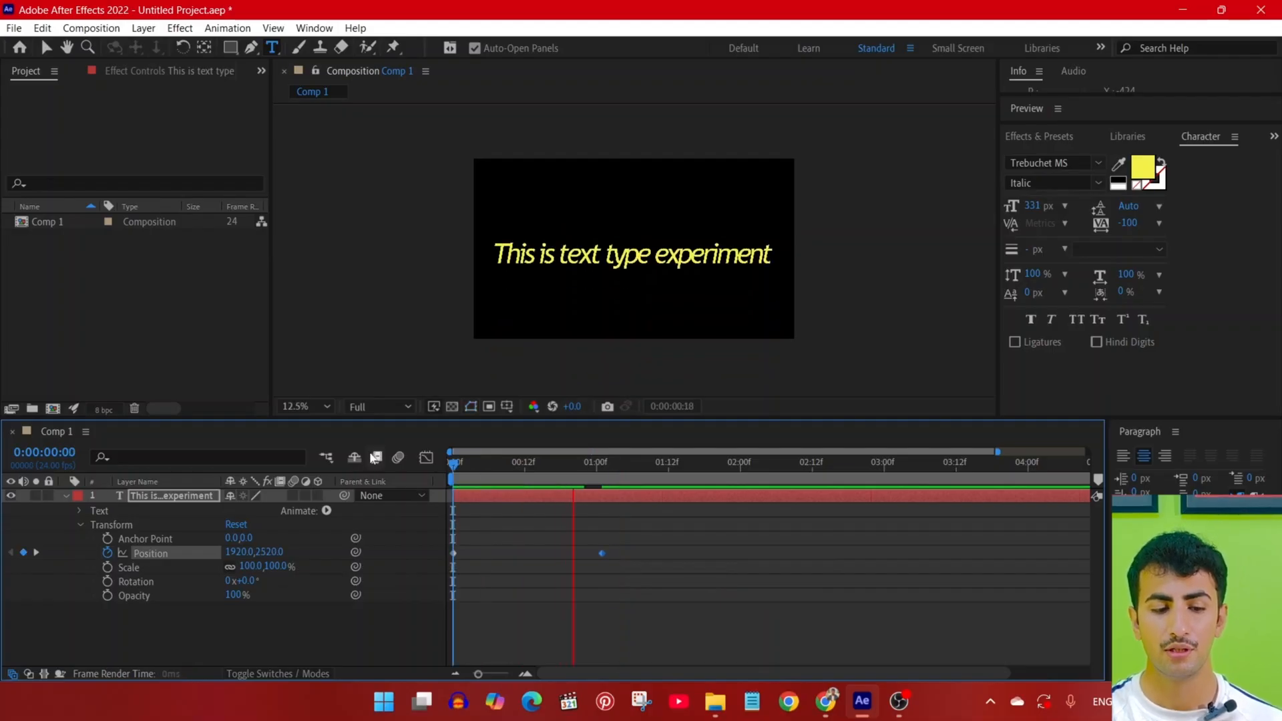
pyautogui.press('space')
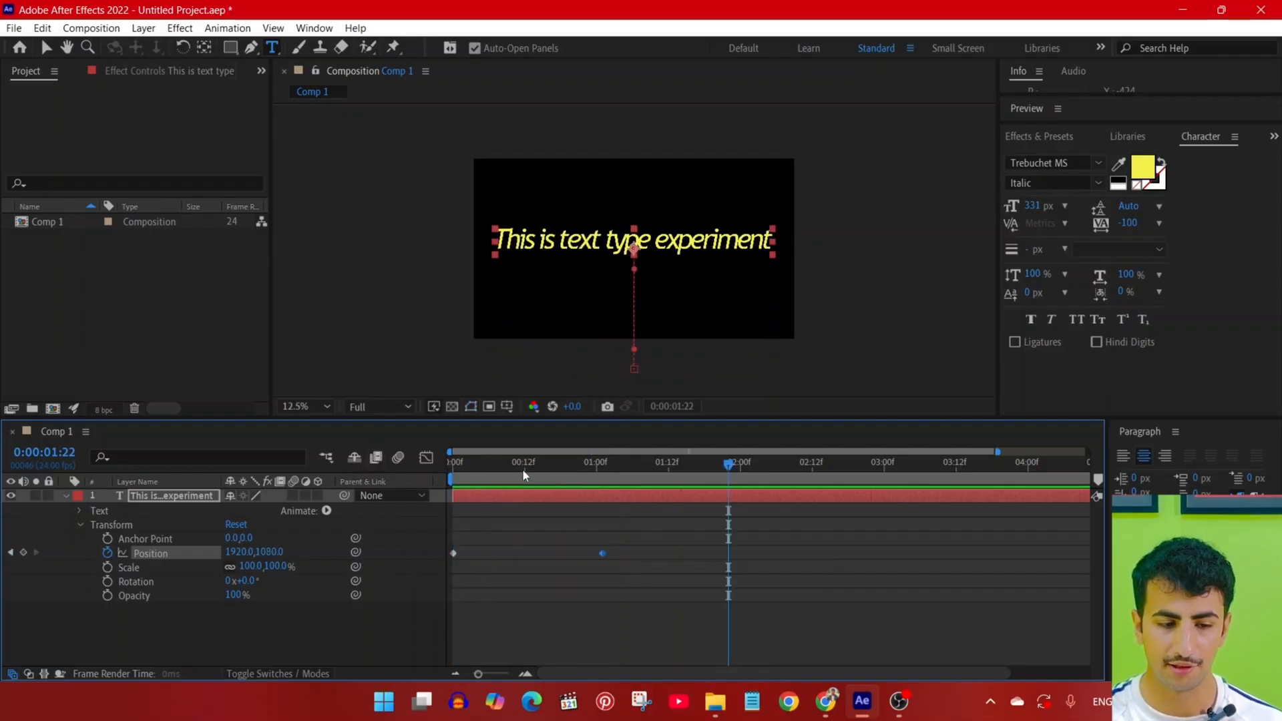
pyautogui.moveTo(522, 469); pyautogui.dragTo(423, 478)
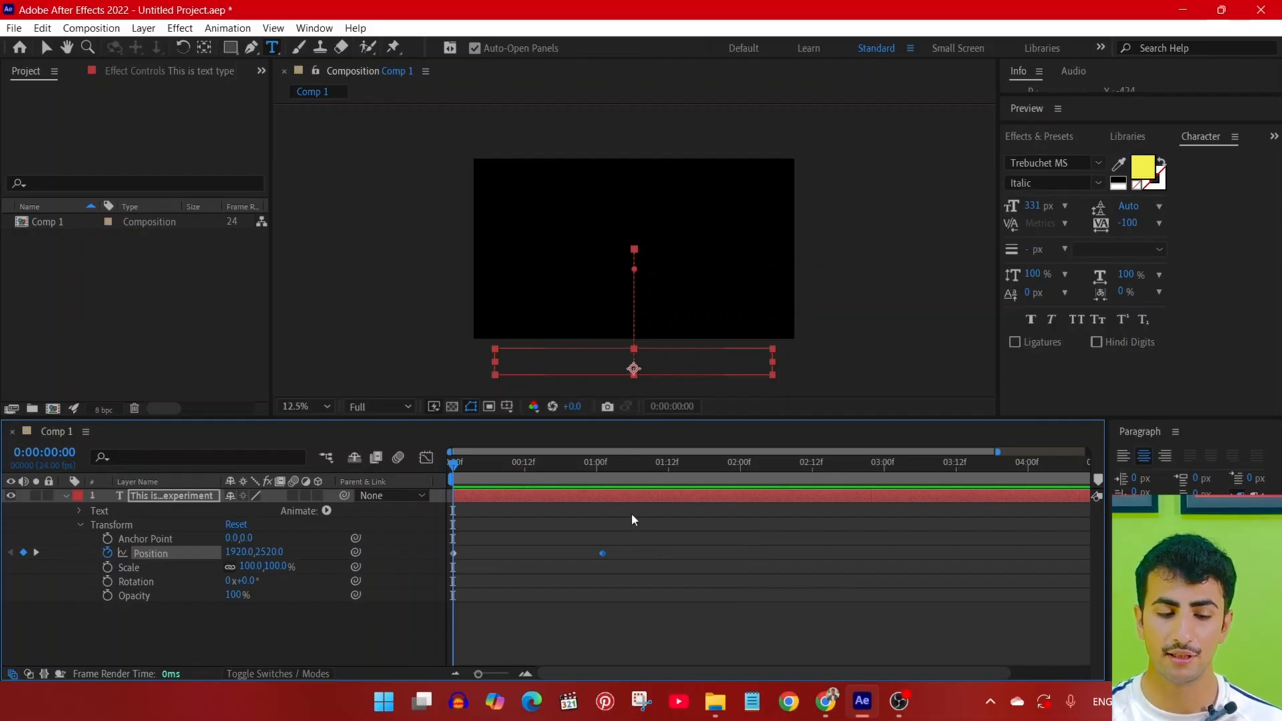
# Select both Position keyframes and apply Easy Ease to them.
pyautogui.moveTo(631, 514); pyautogui.dragTo(481, 583)
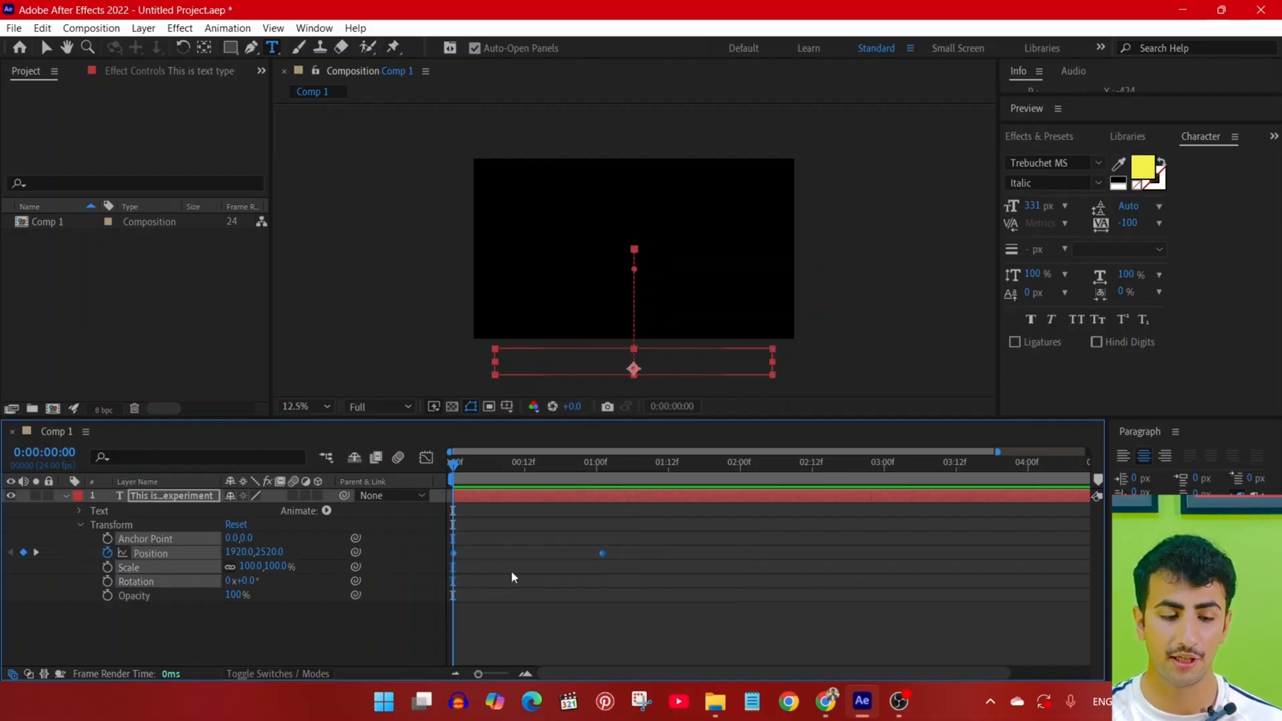
pyautogui.click(607, 554)
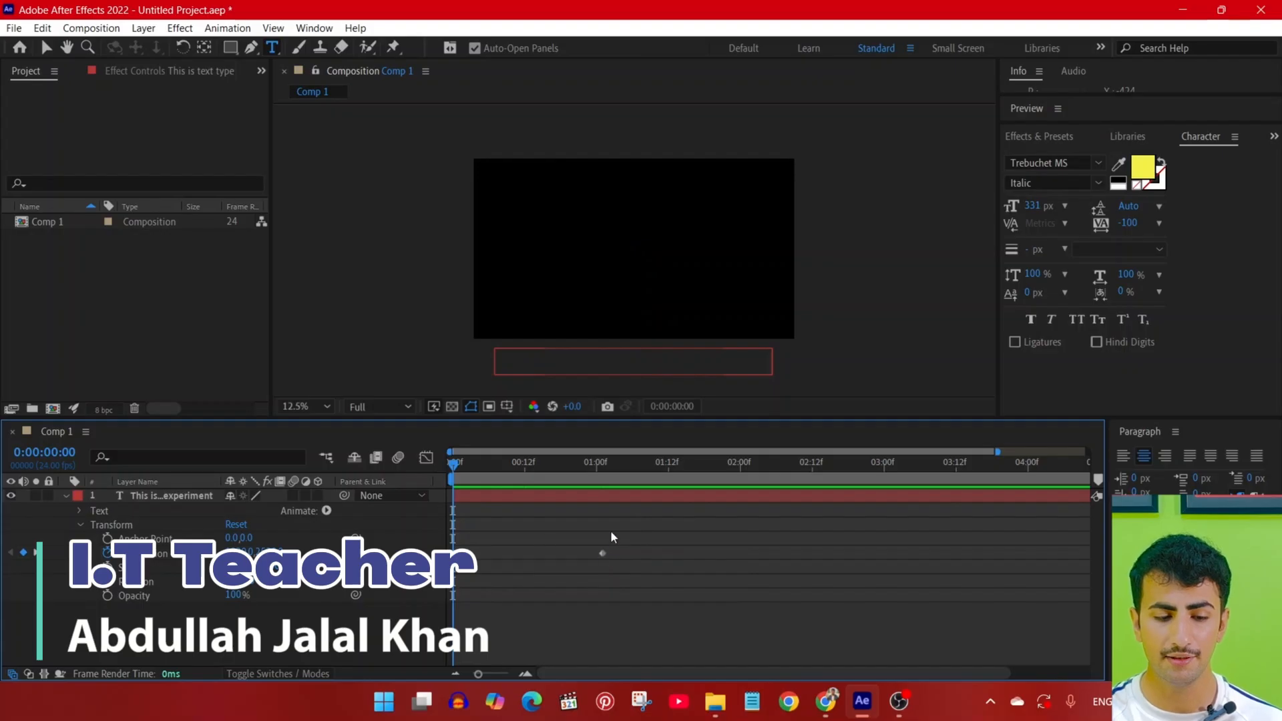
pyautogui.moveTo(640, 529); pyautogui.dragTo(441, 565)
pyautogui.rightClick(602, 554)
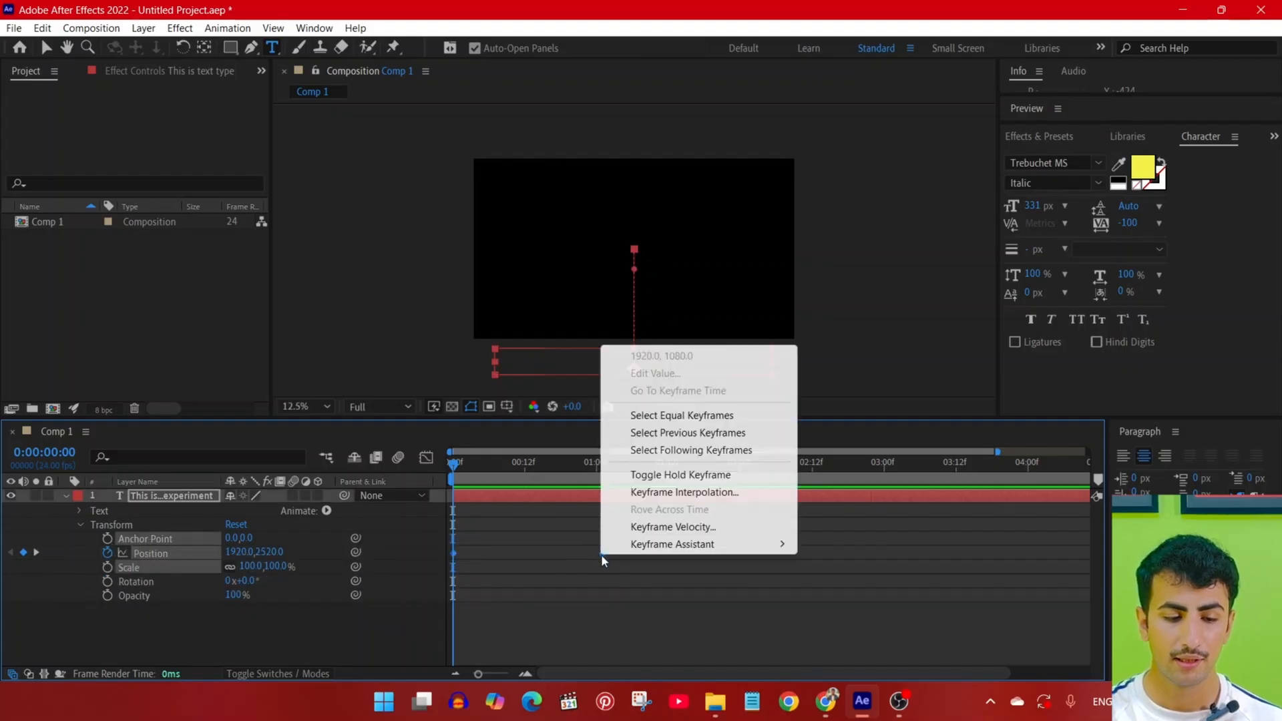
pyautogui.moveTo(689, 547)
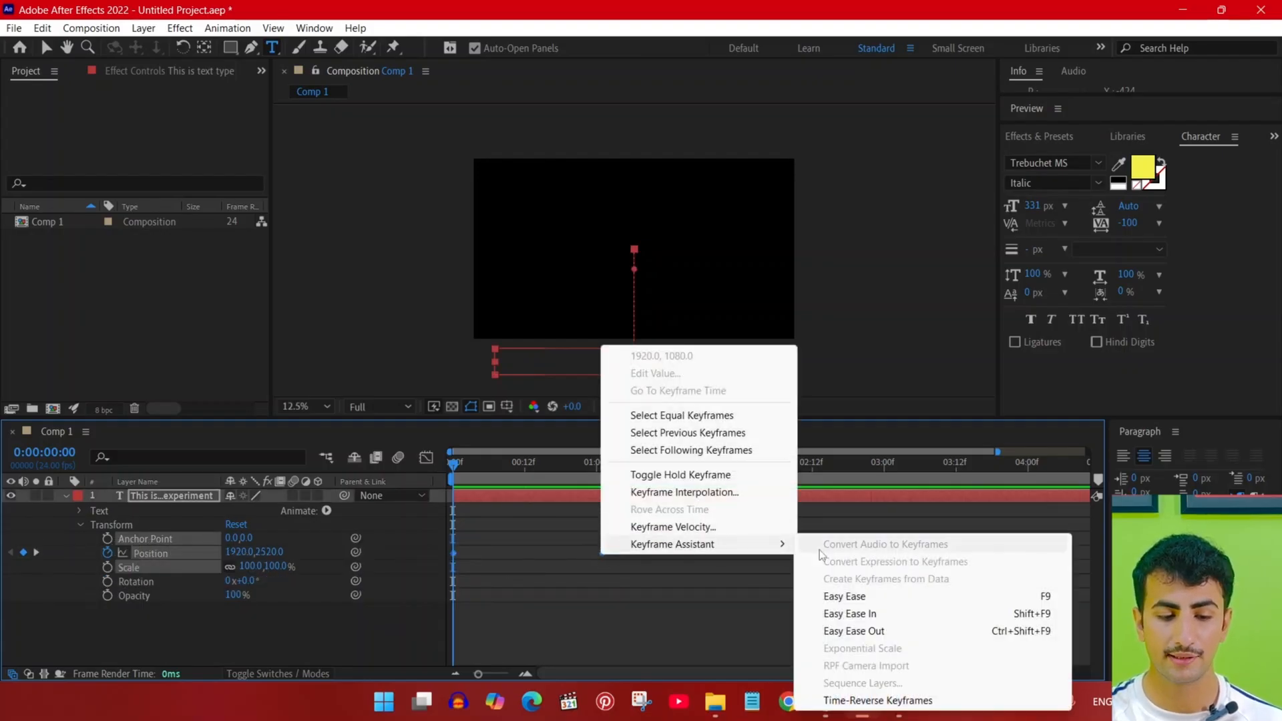
pyautogui.click(843, 597)
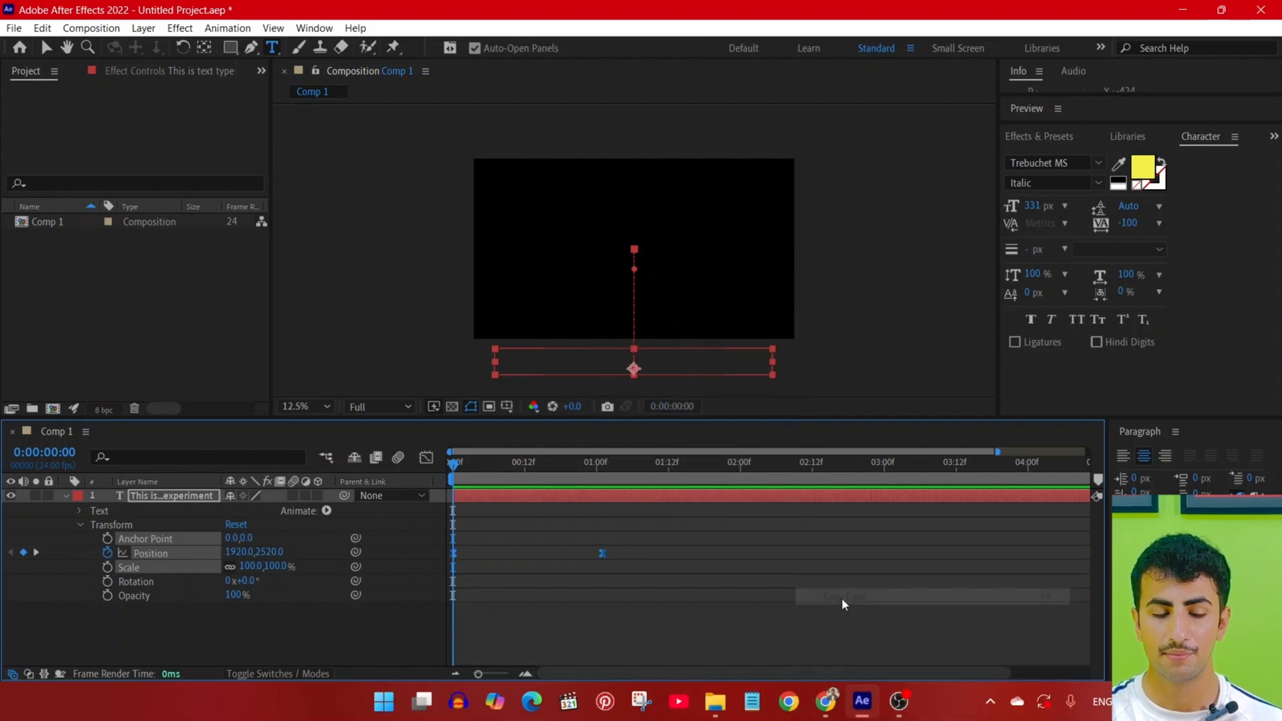
# Play the eased position animation from the first frame to check the smoother motion.
pyautogui.press('space')
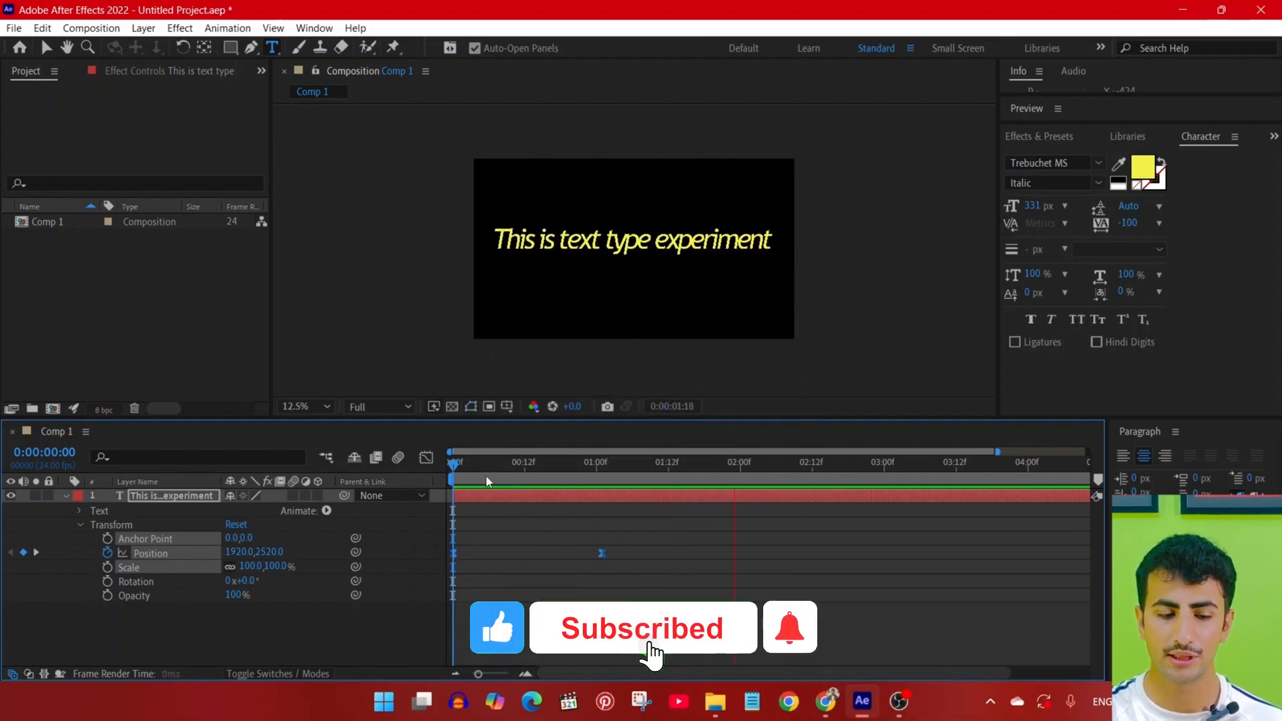
pyautogui.press('space')
pyautogui.press('space')
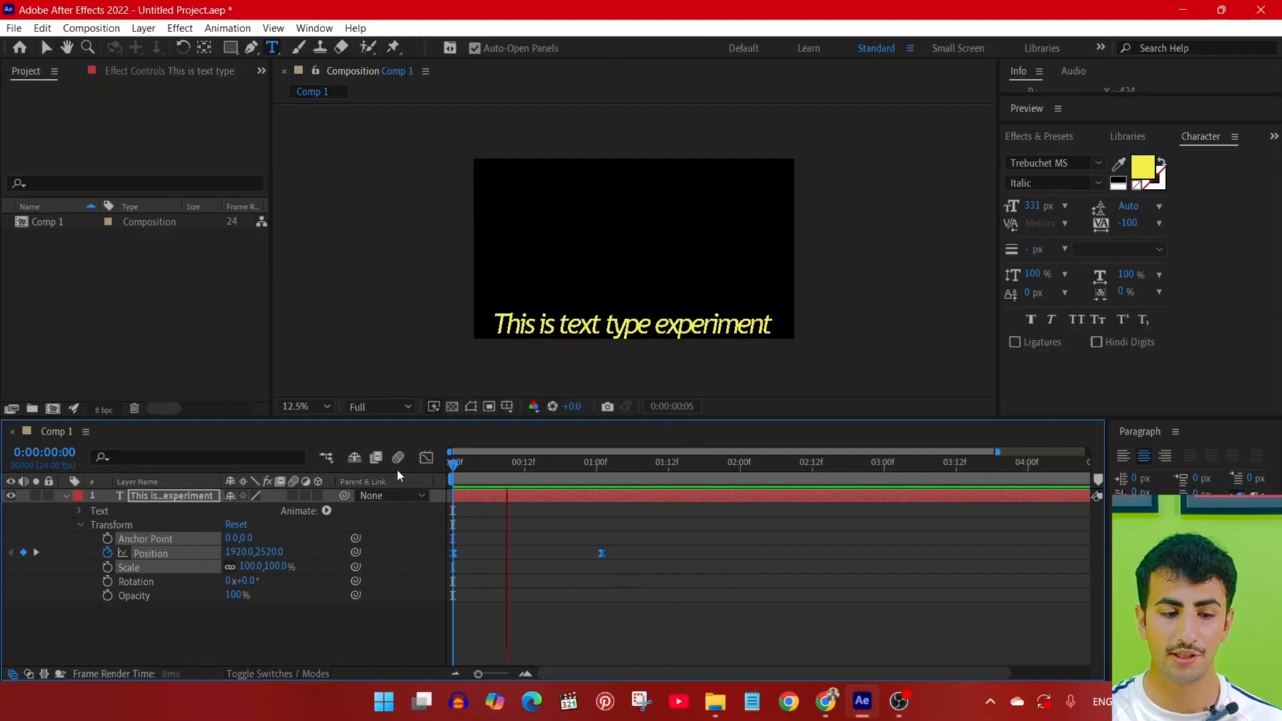
pyautogui.press('space')
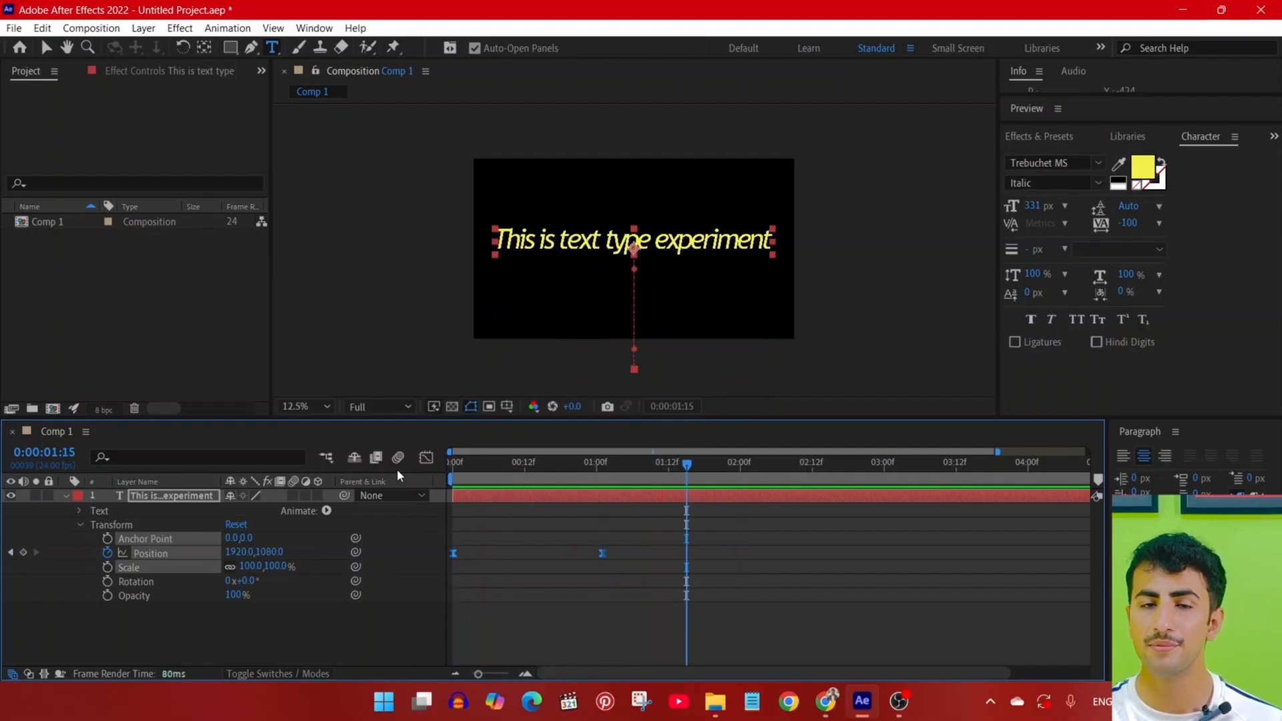
# Reshape the Position speed curve in the Graph Editor so it peaks early and tapers off gradually toward the second keyframe.
pyautogui.click(607, 532)
pyautogui.moveTo(625, 535); pyautogui.dragTo(446, 575)
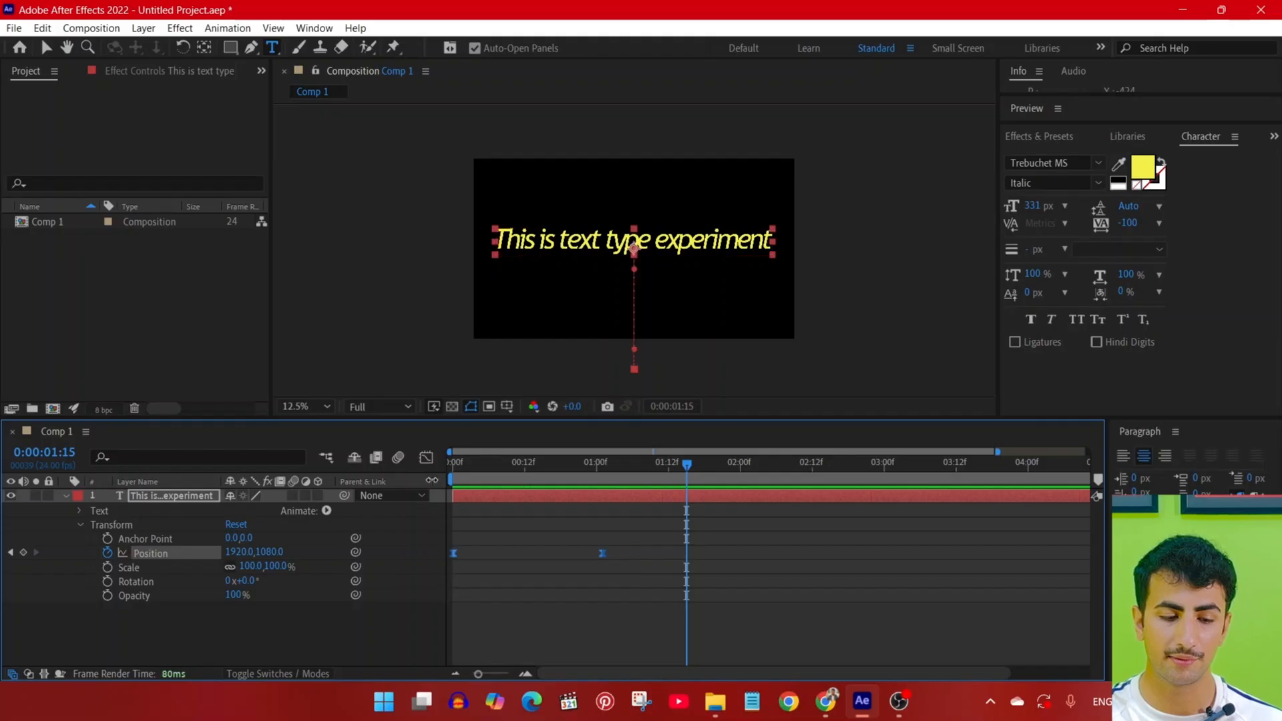
pyautogui.click(427, 458)
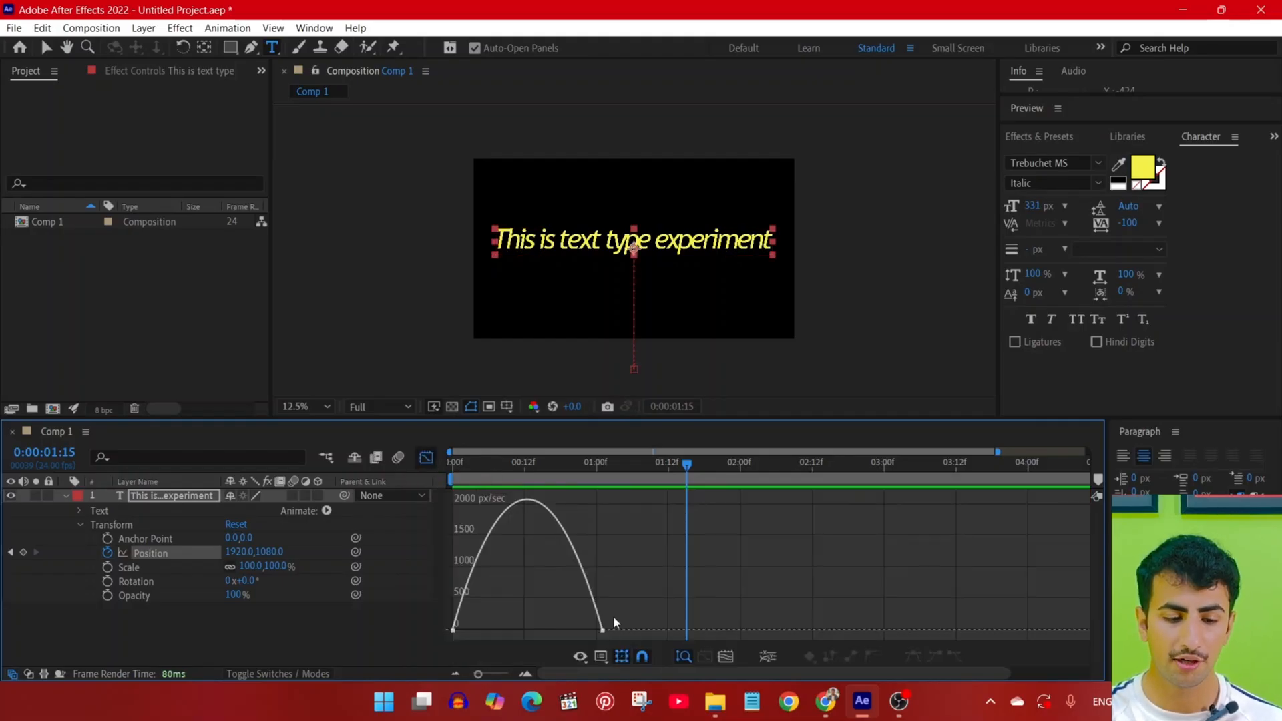
pyautogui.moveTo(613, 616); pyautogui.dragTo(528, 629)
# Play the text's movement from the first frame to review the reshaped speed curve.
pyautogui.moveTo(462, 466); pyautogui.dragTo(428, 467)
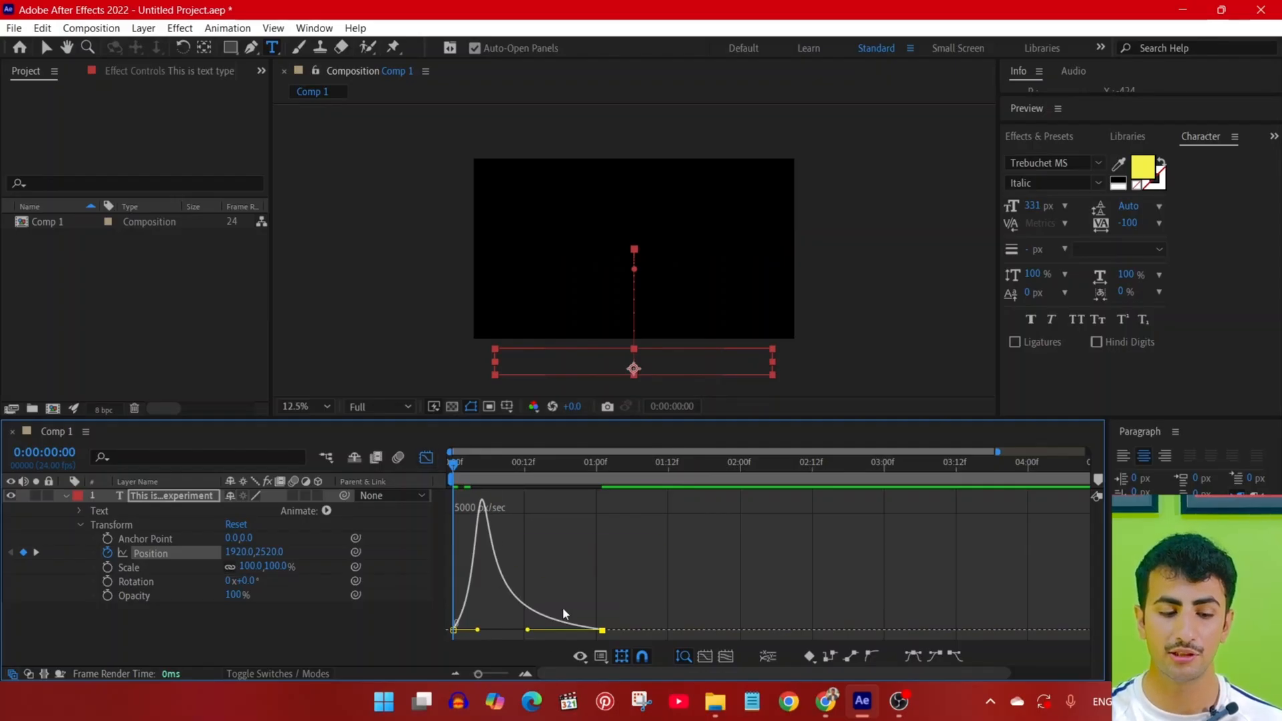
pyautogui.moveTo(516, 585)
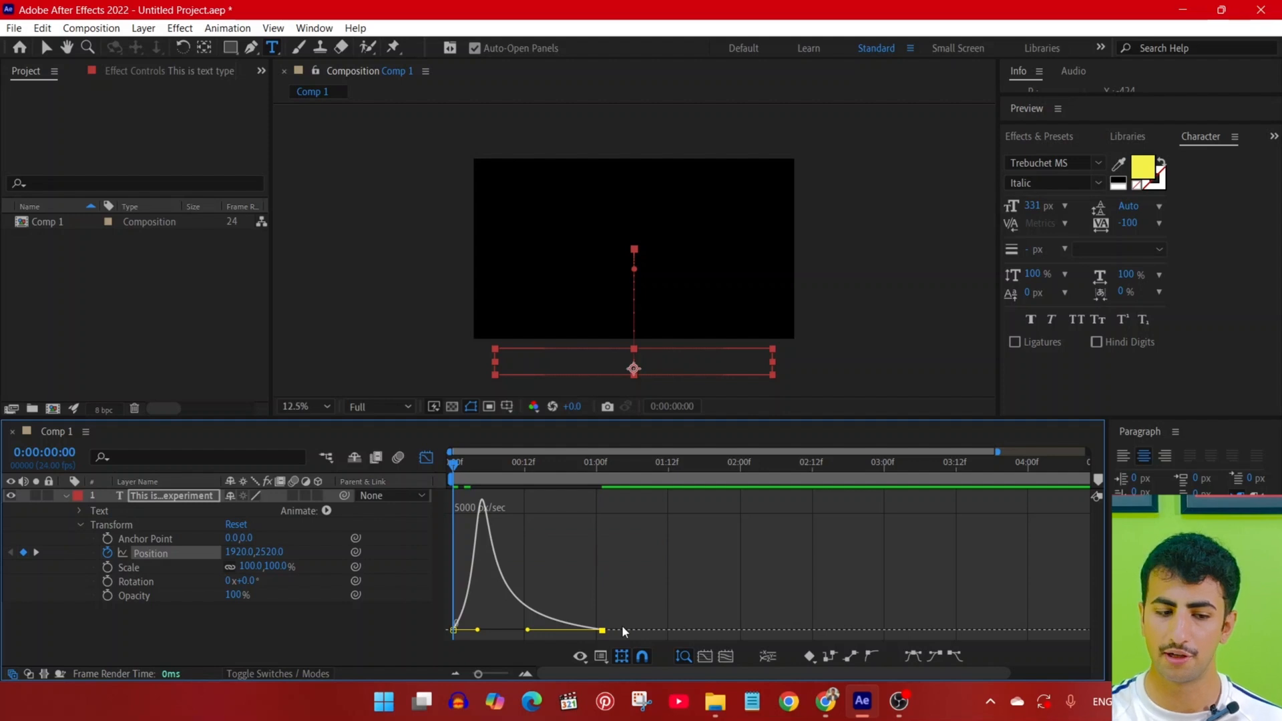
pyautogui.press('space')
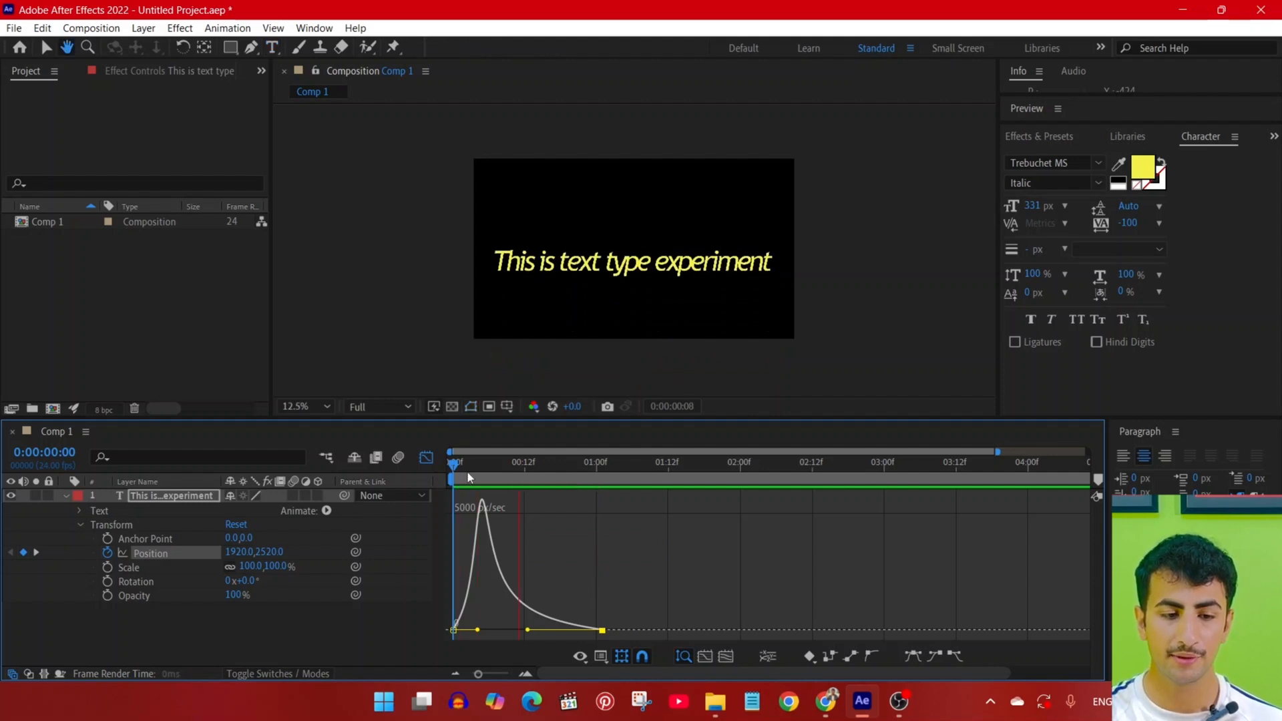
pyautogui.press('space')
pyautogui.moveTo(477, 470); pyautogui.dragTo(386, 453)
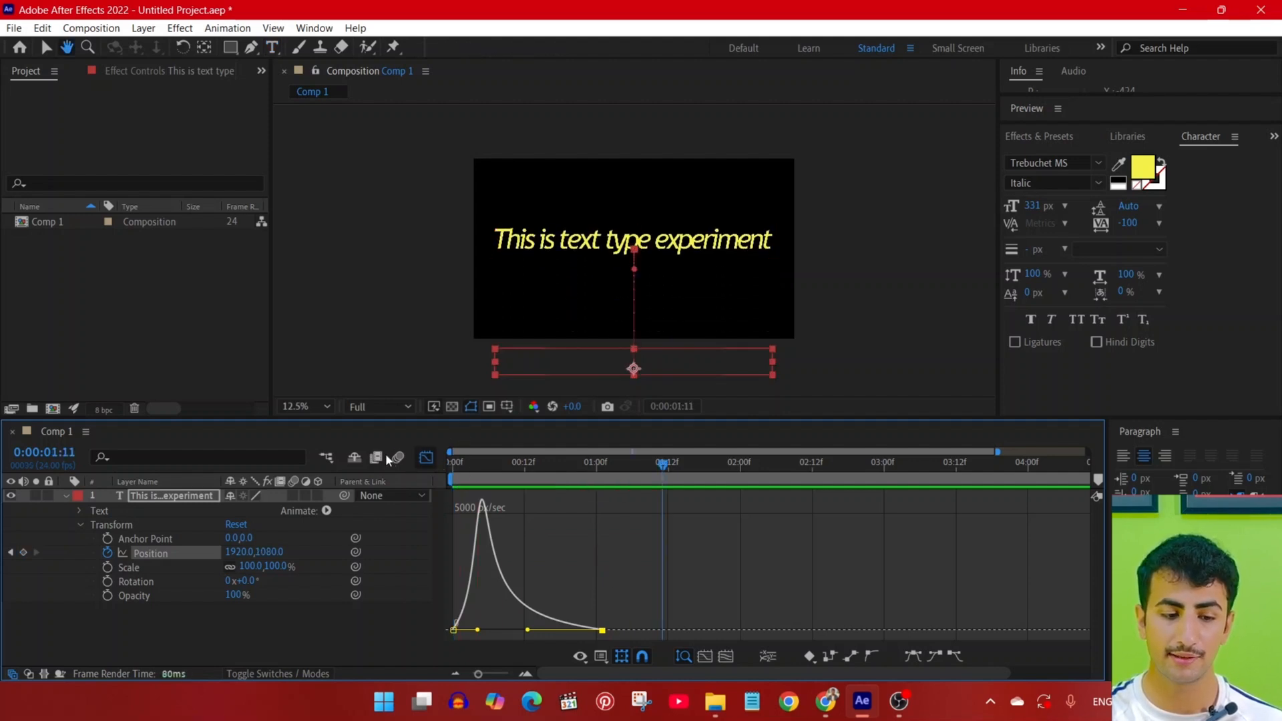
pyautogui.press('space')
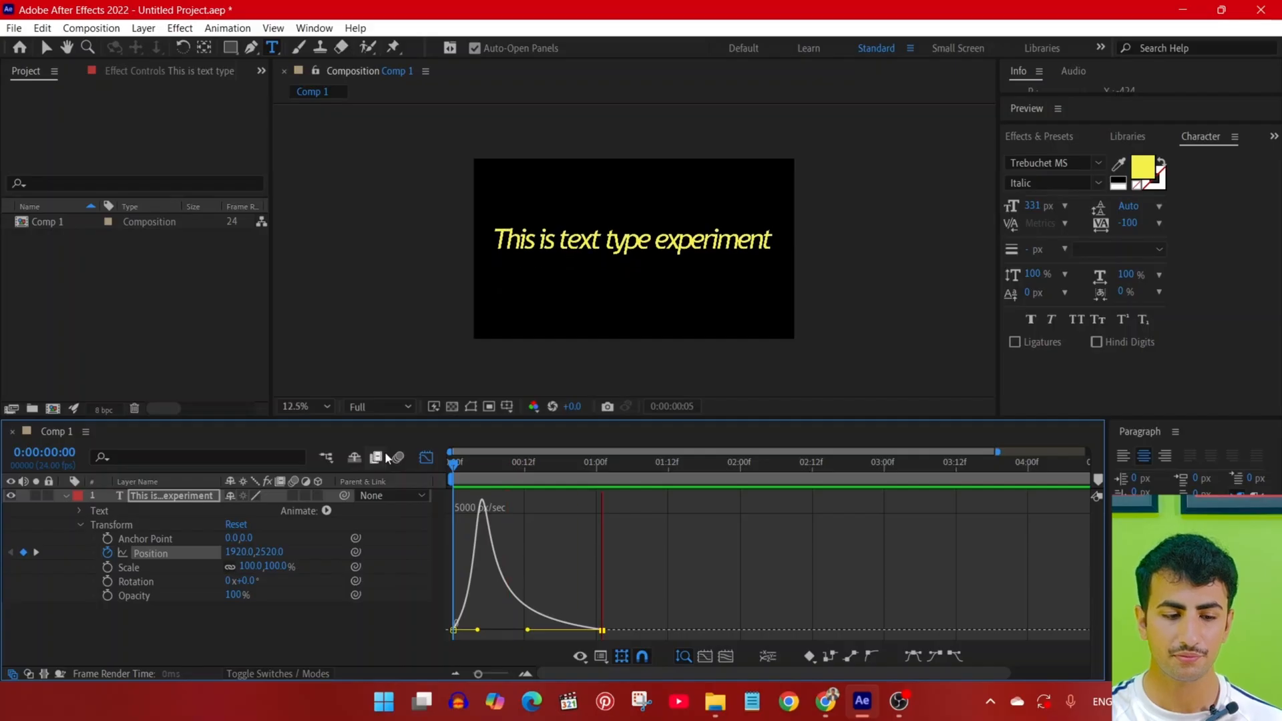
pyautogui.press('space')
# Close the Graph Editor and return to the first frame with the Position keyframes deselected.
pyautogui.click(420, 458)
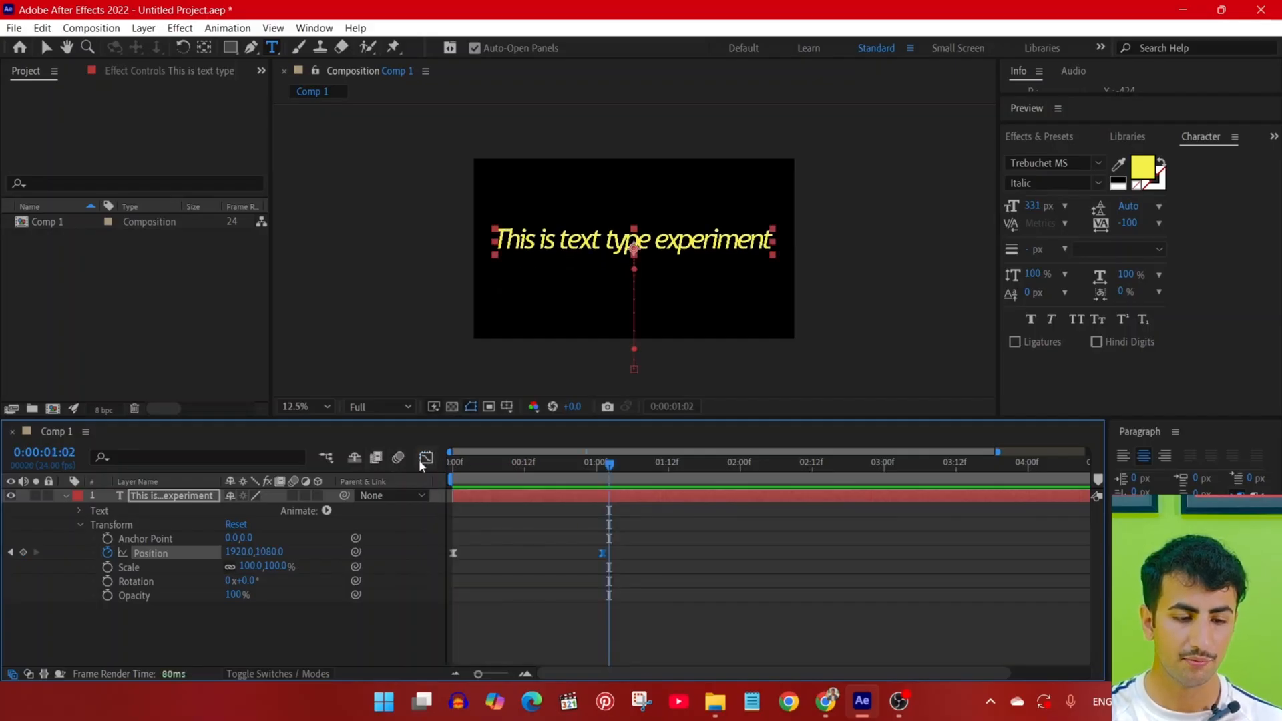
pyautogui.moveTo(489, 467); pyautogui.dragTo(408, 471)
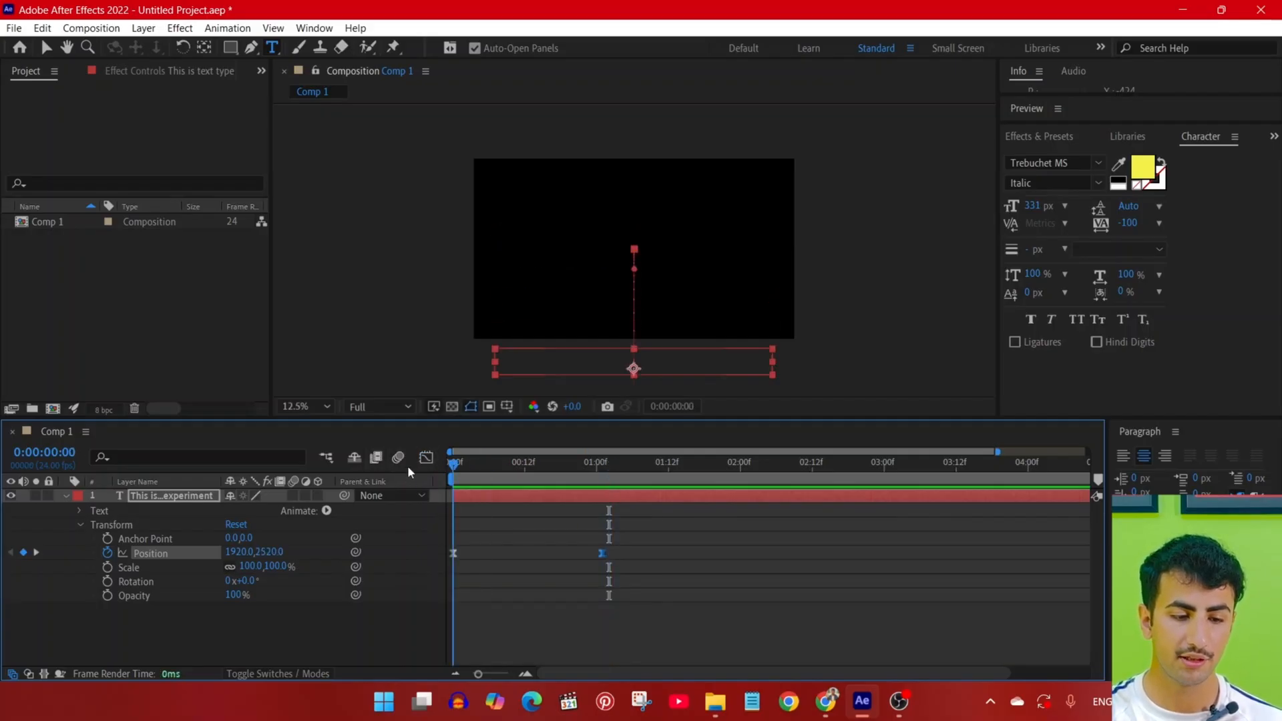
pyautogui.click(530, 549)
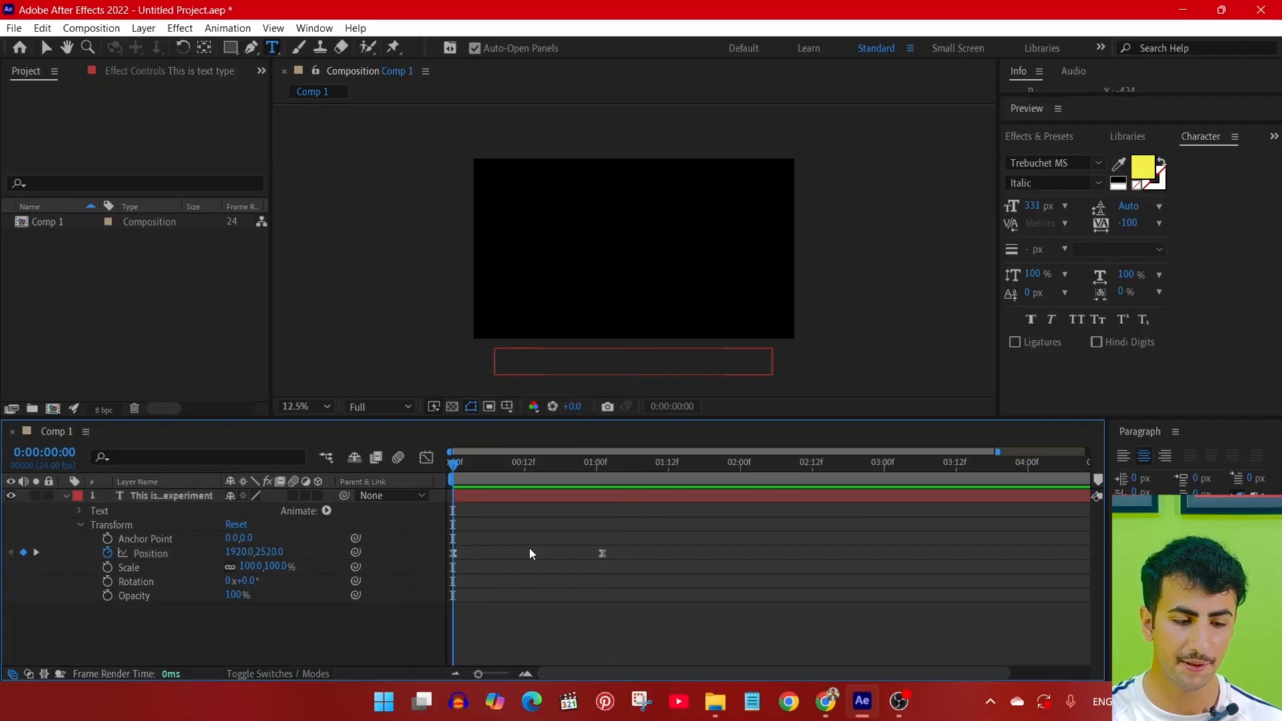
pyautogui.moveTo(453, 472); pyautogui.dragTo(415, 479)
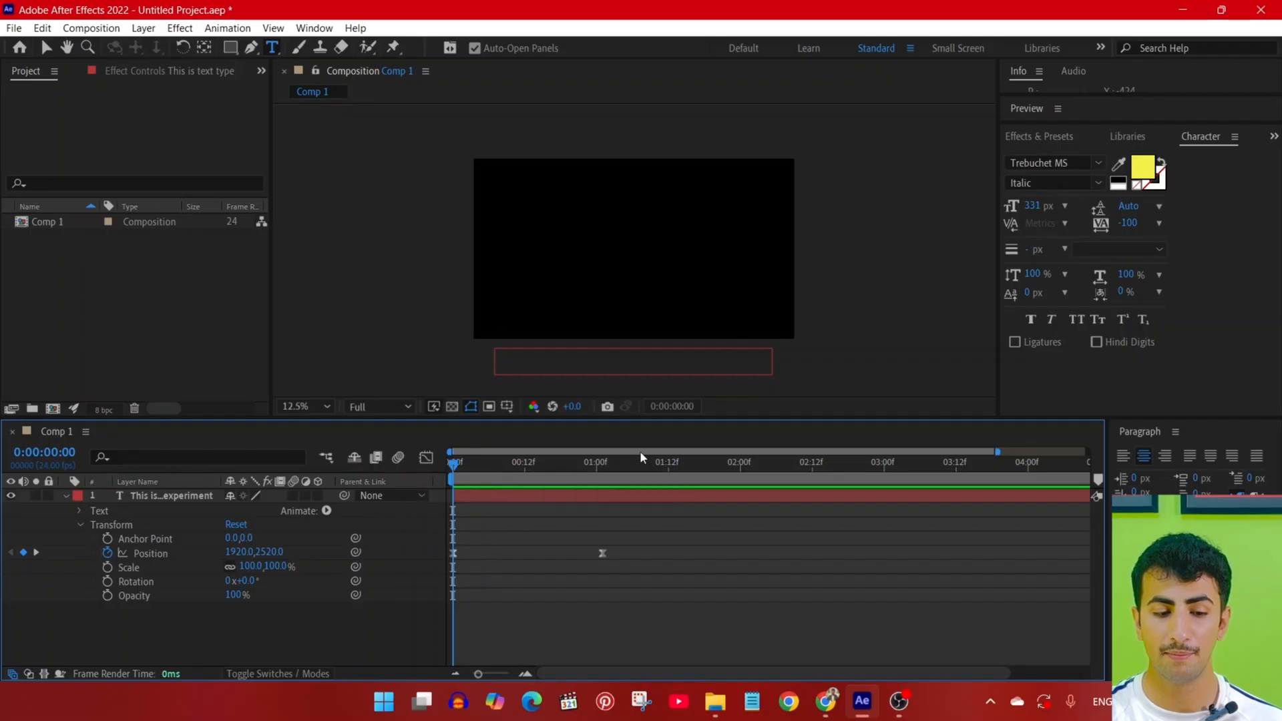
pyautogui.click(591, 466)
pyautogui.moveTo(596, 463); pyautogui.dragTo(396, 467)
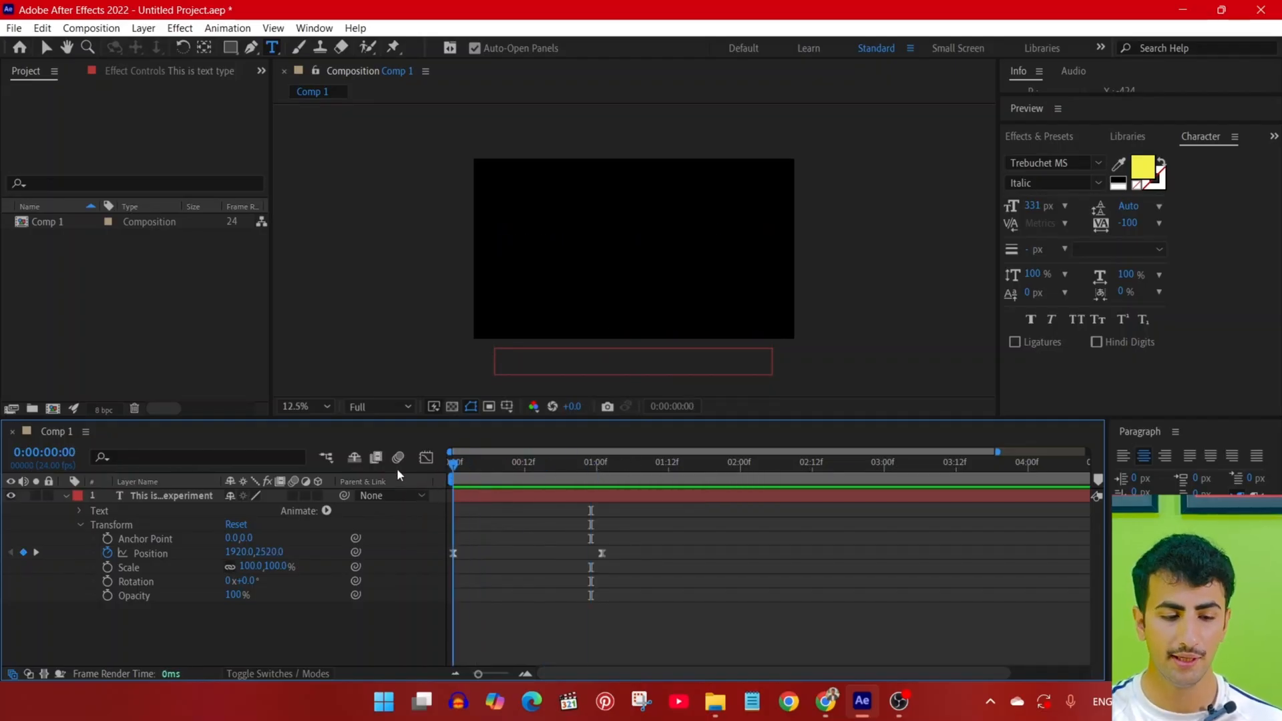
# Set Opacity keyframes for the text layer at 0:00:00:00 and at the second Position keyframe, 0:00:01:01.
pyautogui.click(107, 595)
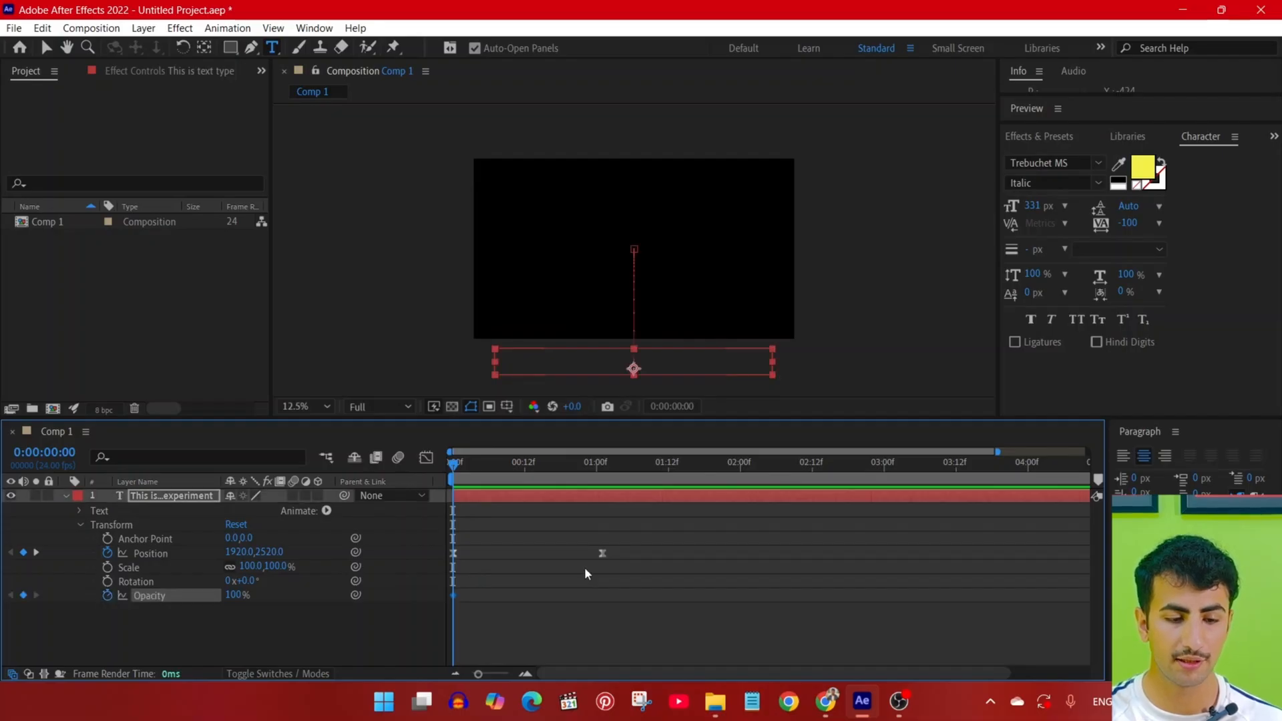
pyautogui.press('k')
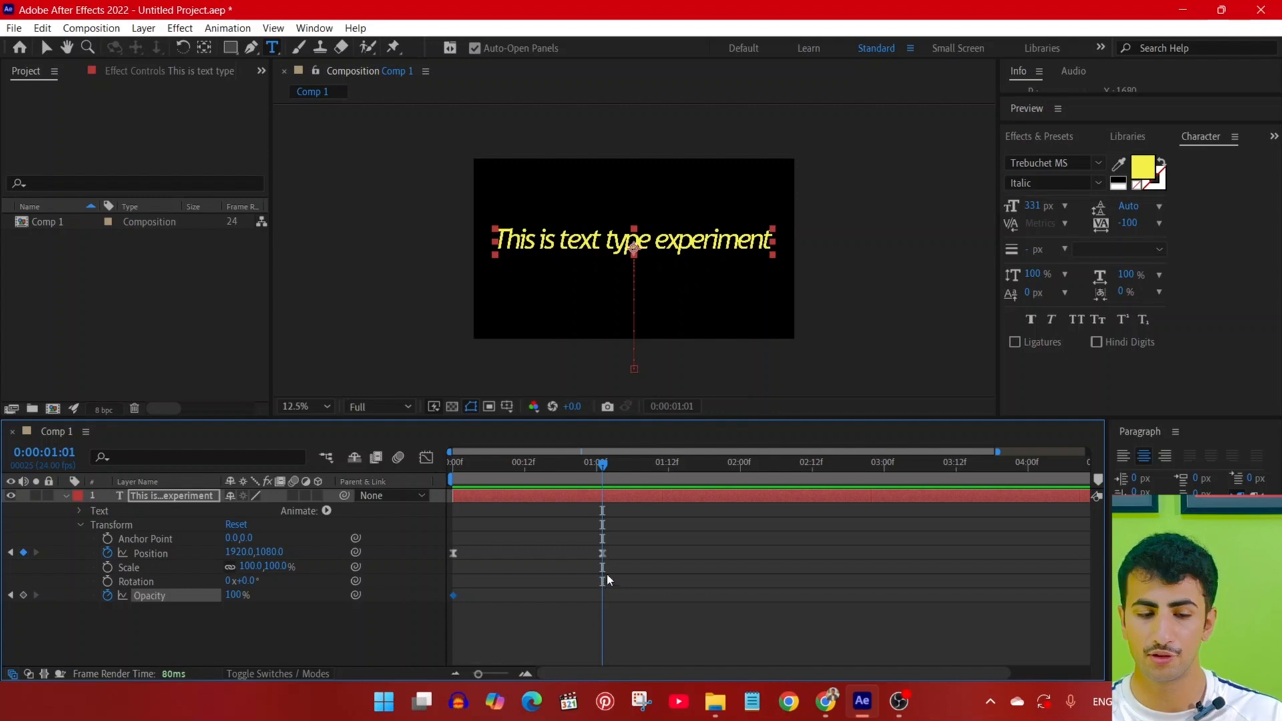
pyautogui.click(24, 595)
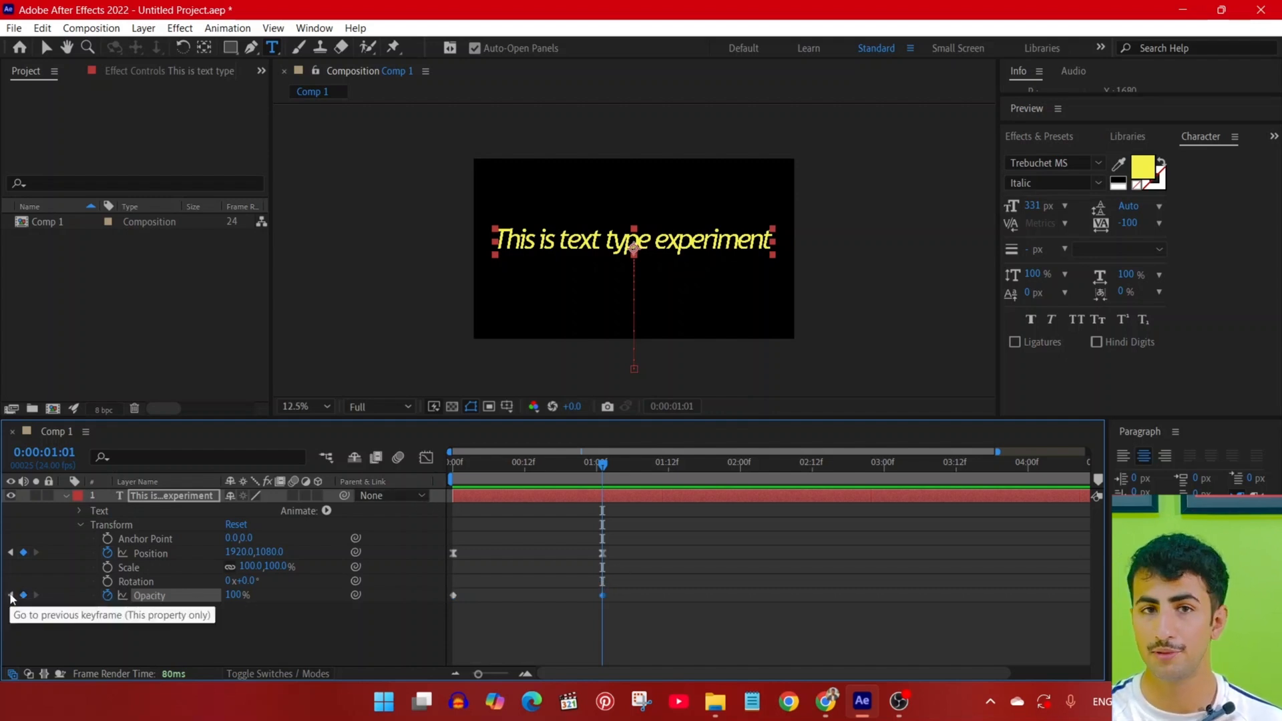
# Set the text's Opacity to 0% at the first Opacity keyframe.
pyautogui.click(10, 594)
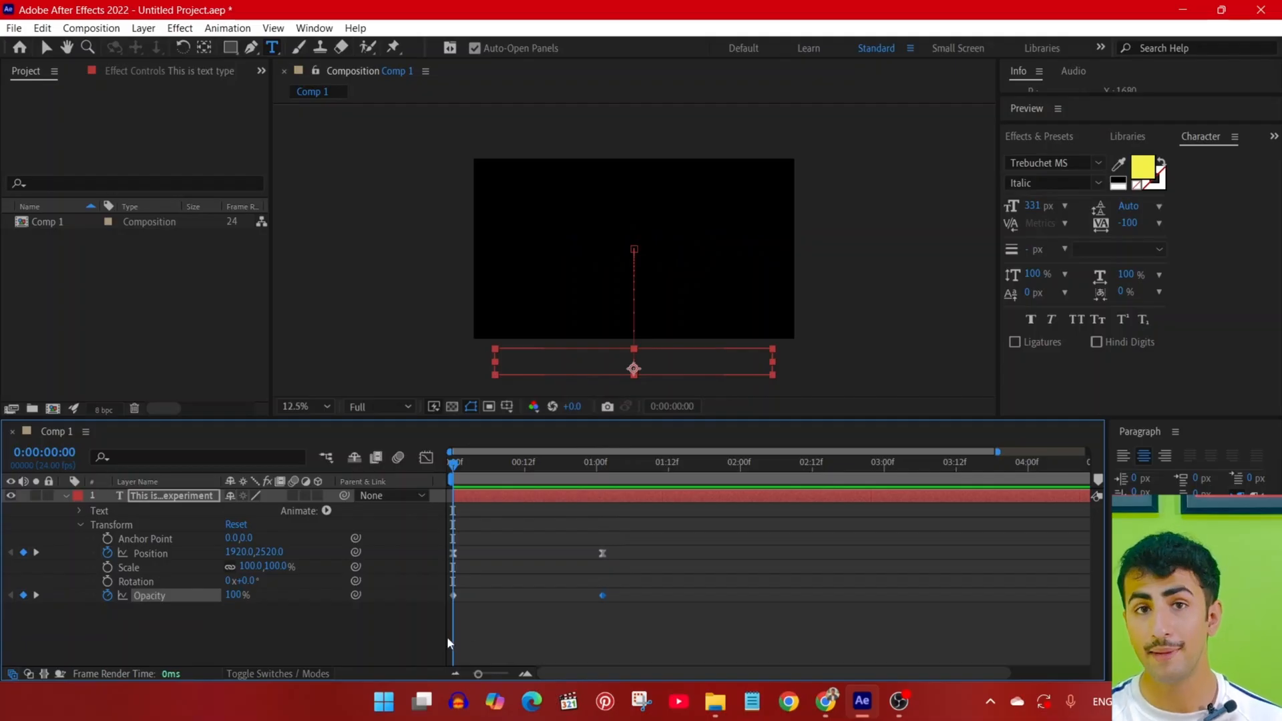
pyautogui.click(237, 595)
pyautogui.write('0')
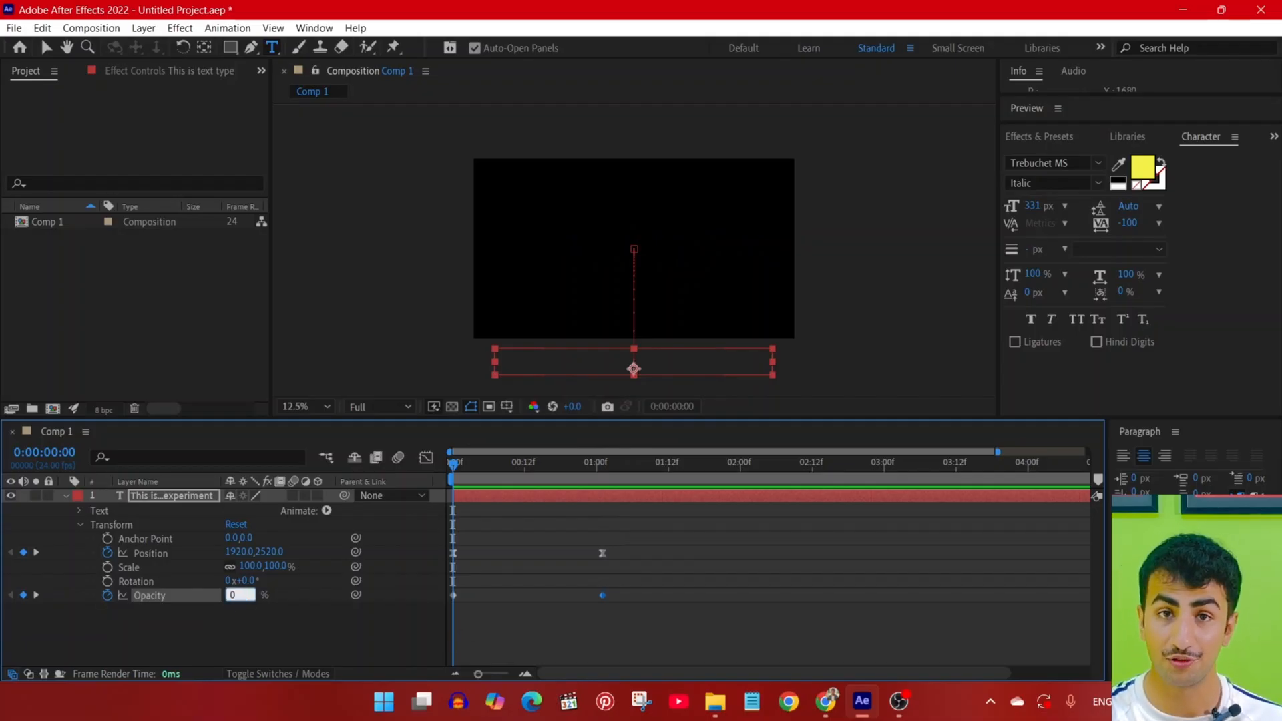
pyautogui.press('Return')
# Preview the combined position and opacity animation twice from the first frame.
pyautogui.press('space')
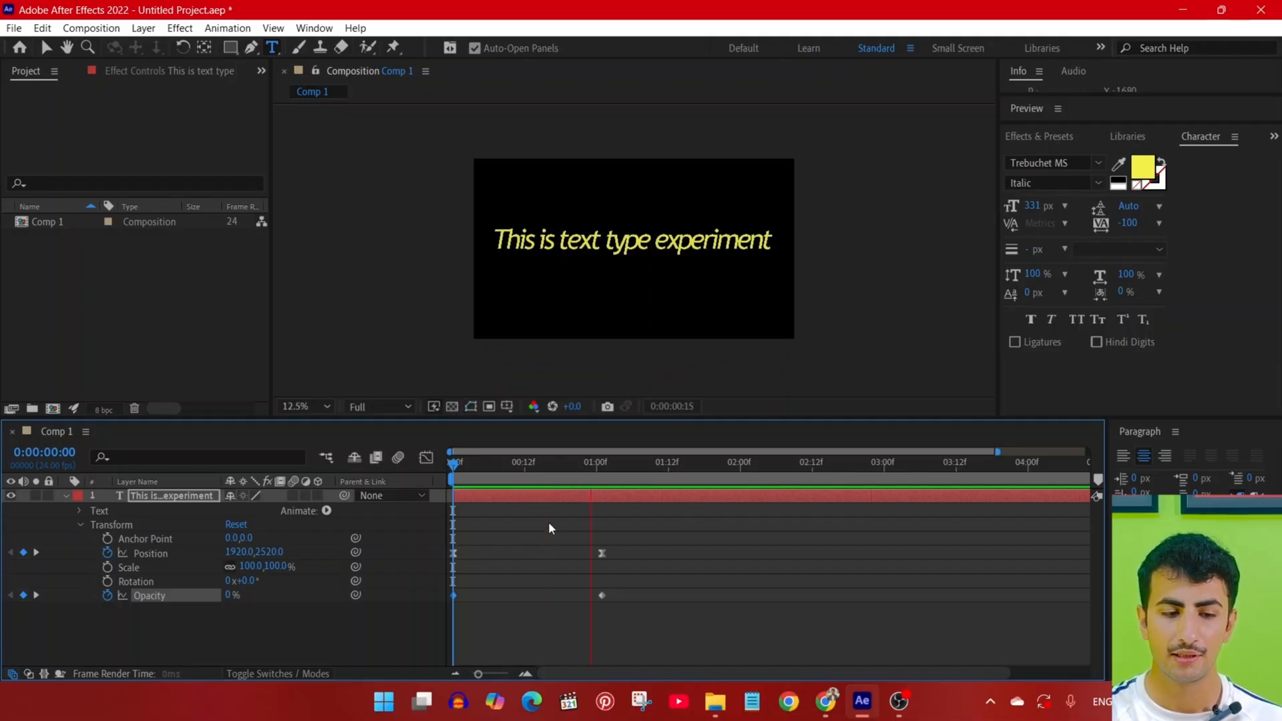
pyautogui.press('space')
pyautogui.press('Home')
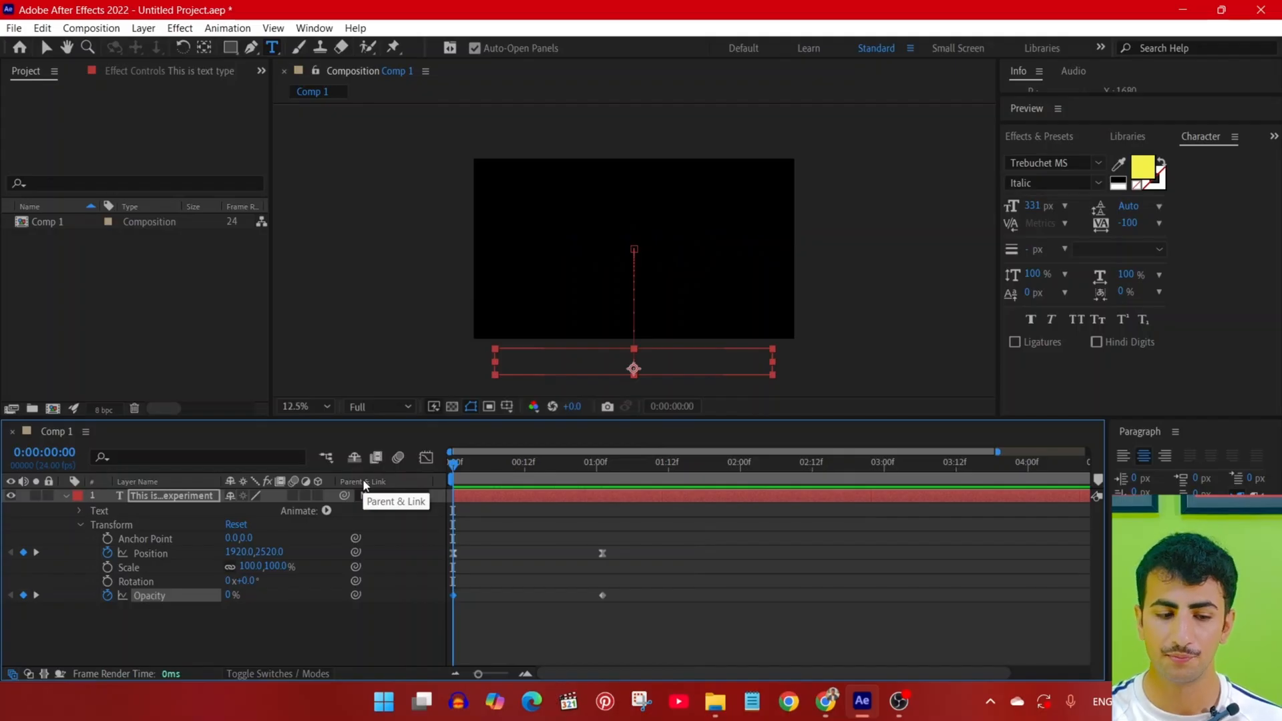
pyautogui.press('space')
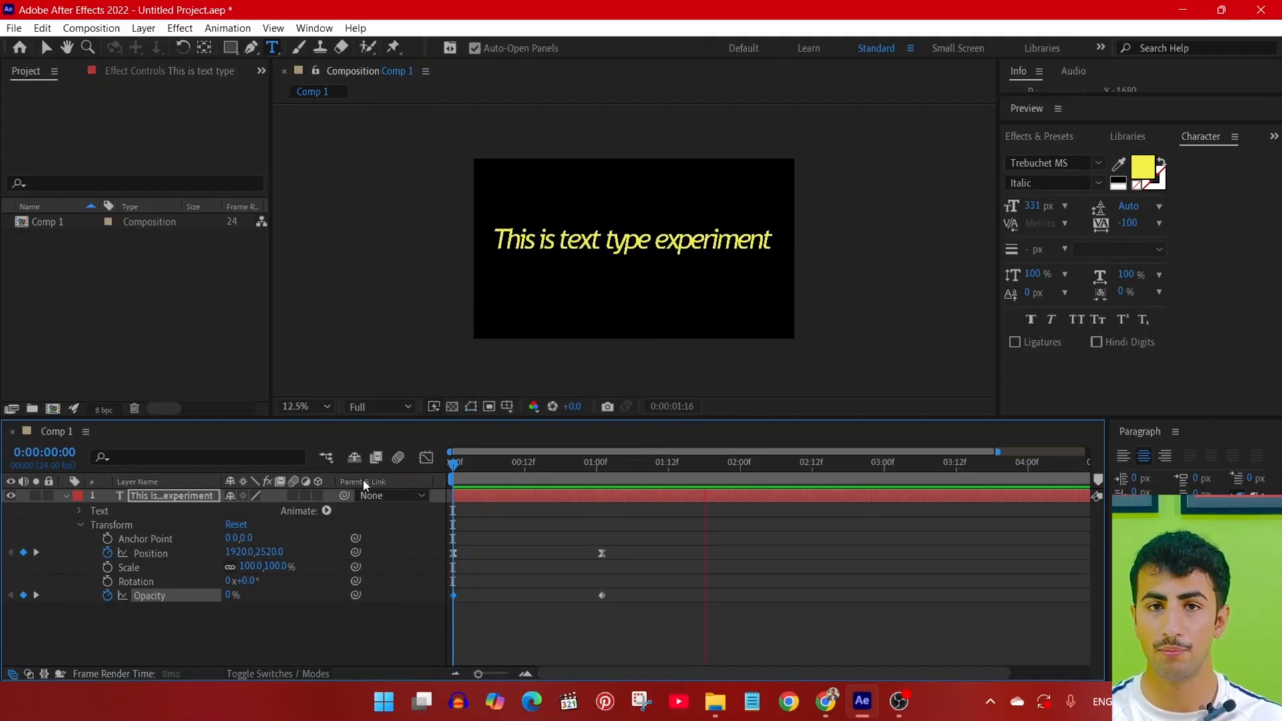
pyautogui.press('space')
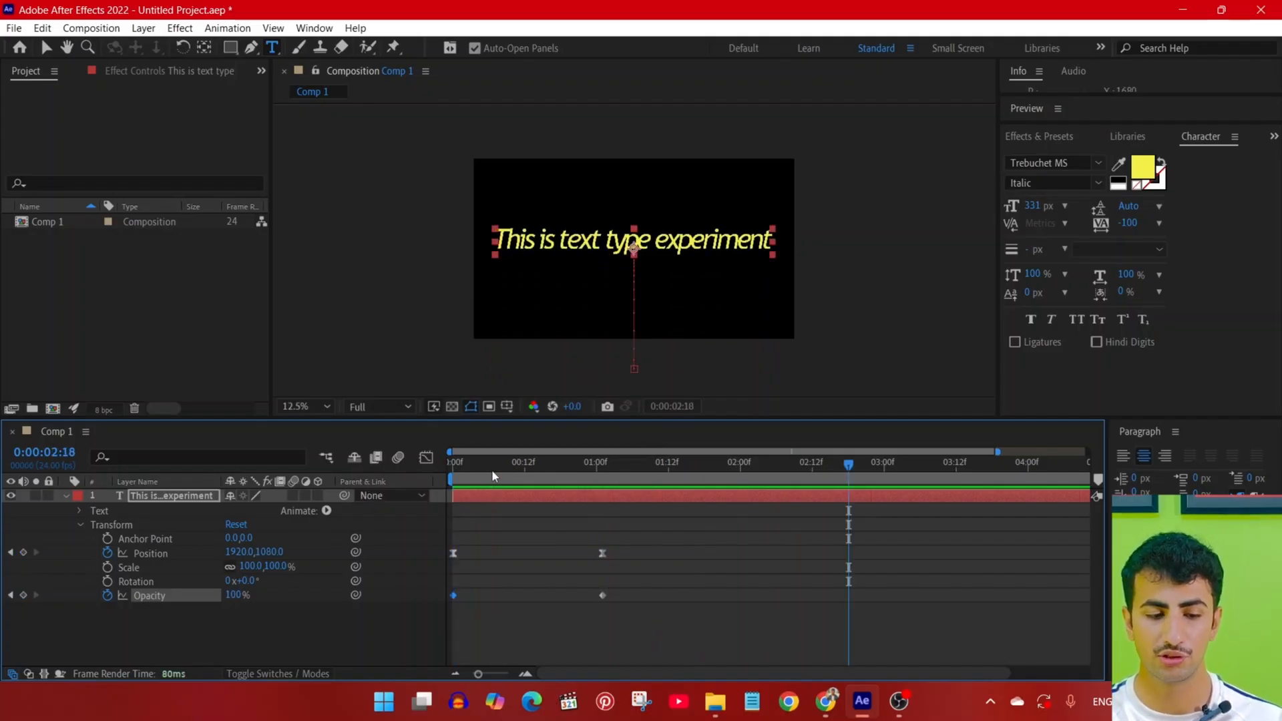
# Replay the text's rise and fade-in from the first frame, returning to 0:00:00:00.
pyautogui.click(490, 465)
pyautogui.press('Home')
pyautogui.press('space')
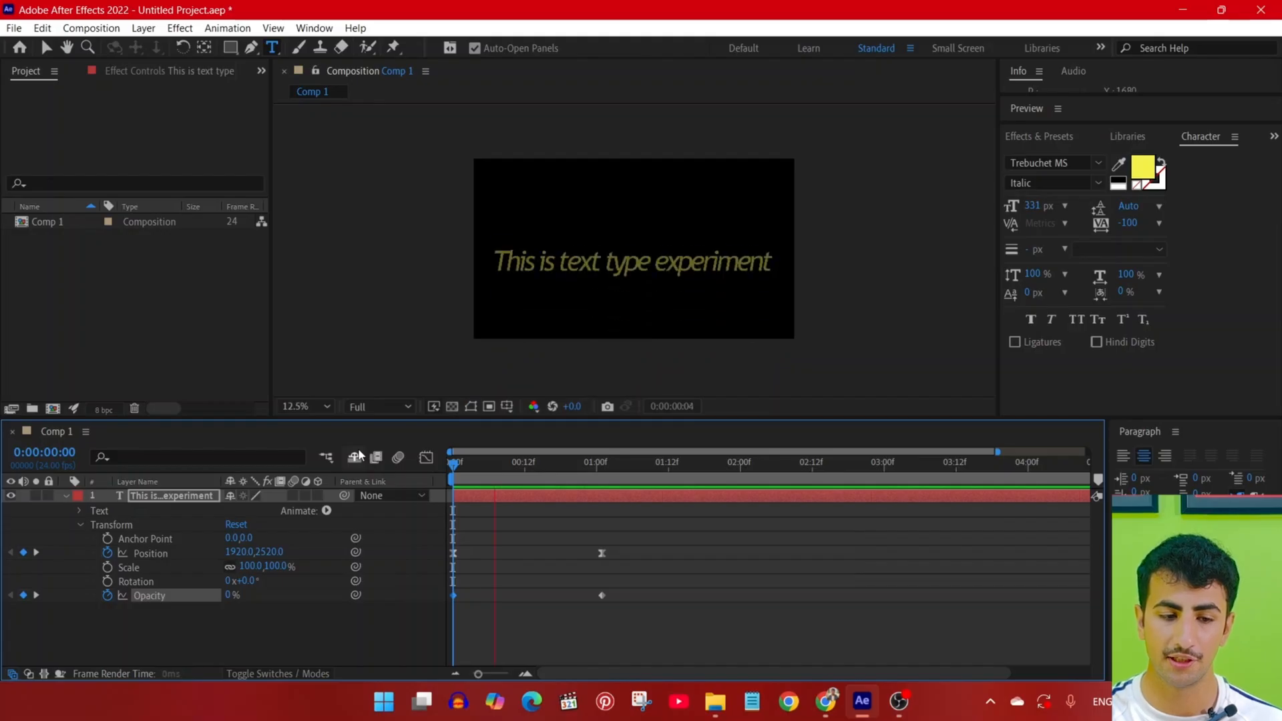
pyautogui.press('space')
pyautogui.press('Home')
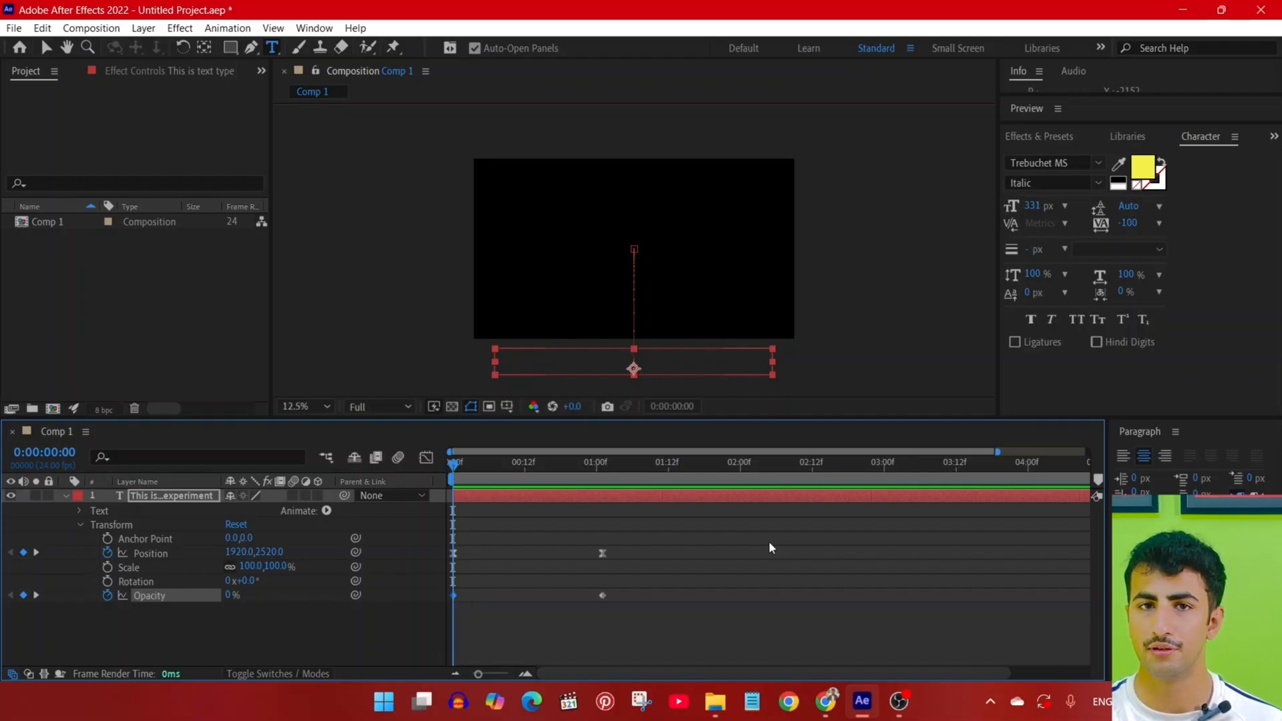
# Collapse the layer's Transform properties and expand its Text properties at the first frame.
pyautogui.click(79, 525)
pyautogui.moveTo(514, 466); pyautogui.dragTo(448, 507)
pyautogui.click(97, 510)
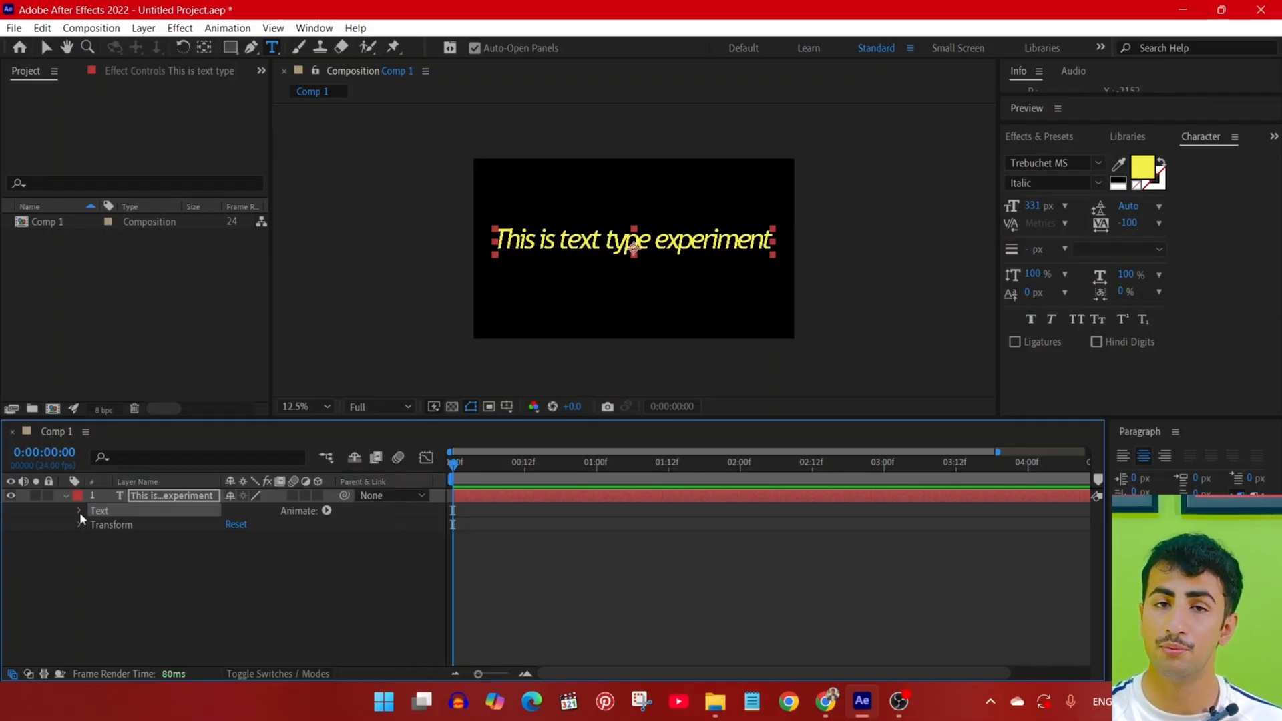
pyautogui.click(79, 511)
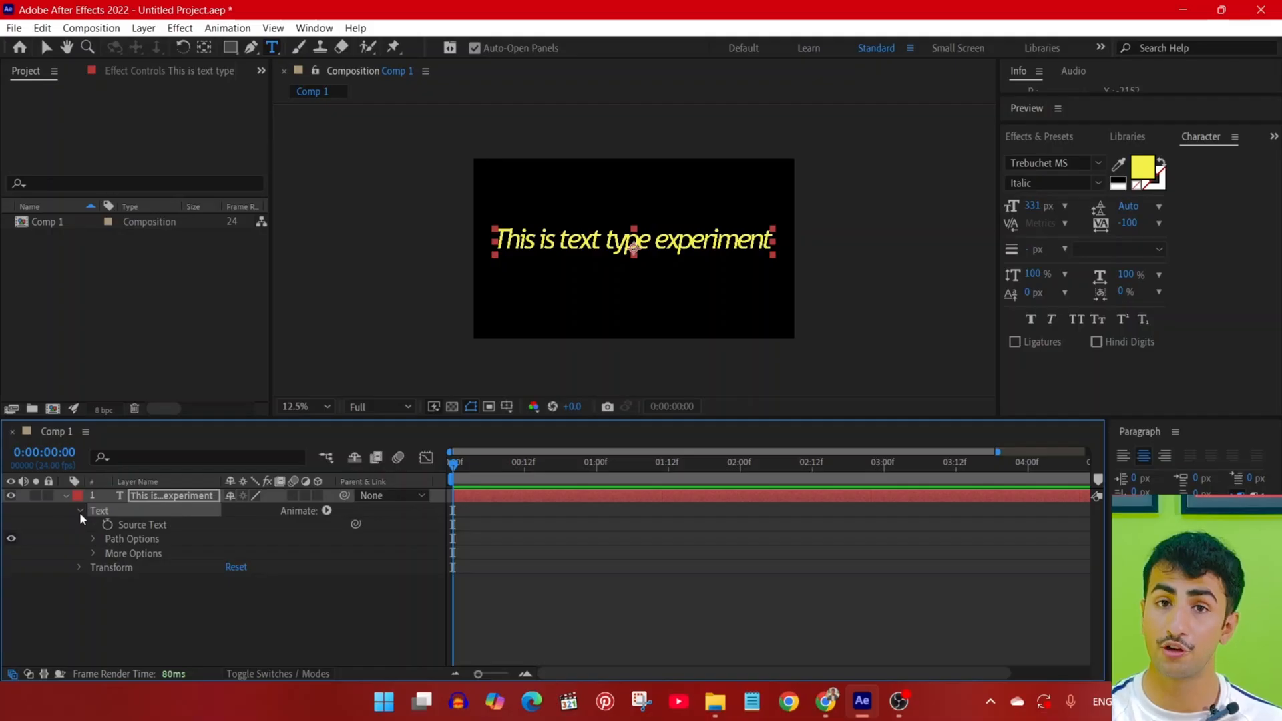
# Draw an open, wavy four-point mask path on the text layer with the Pen tool, extending past both sides of the frame.
pyautogui.click(162, 497)
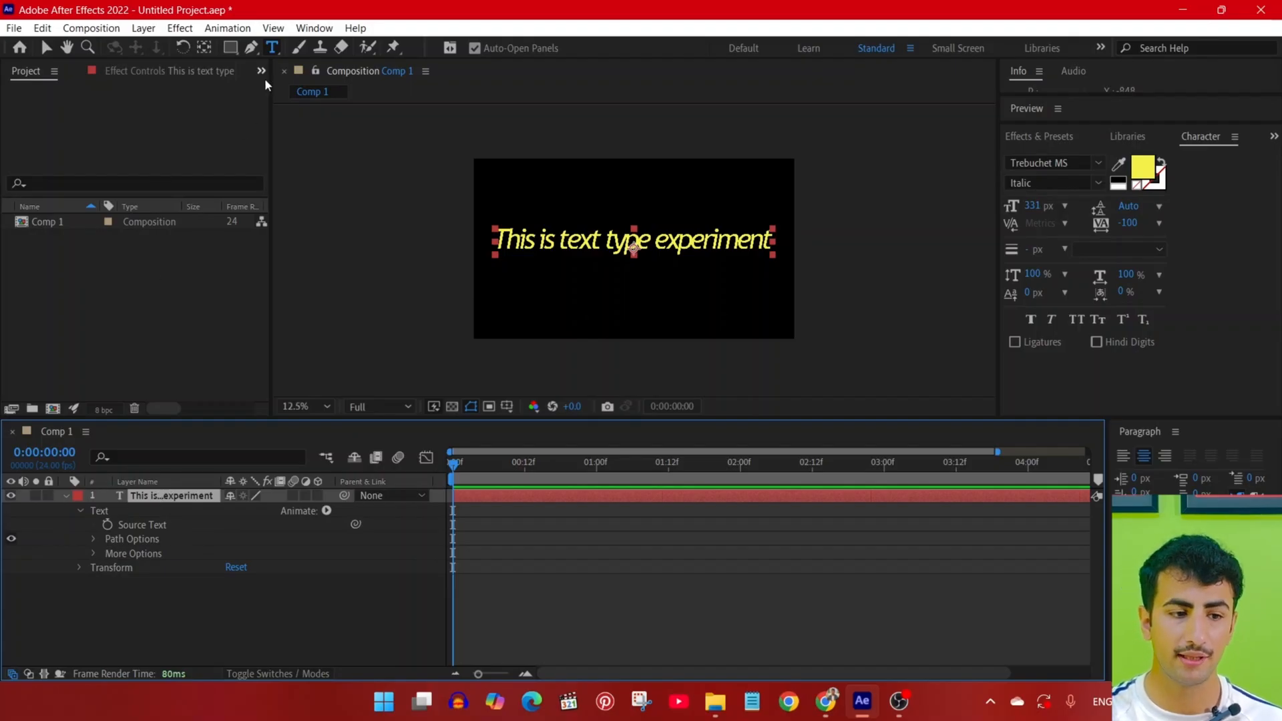
pyautogui.click(252, 48)
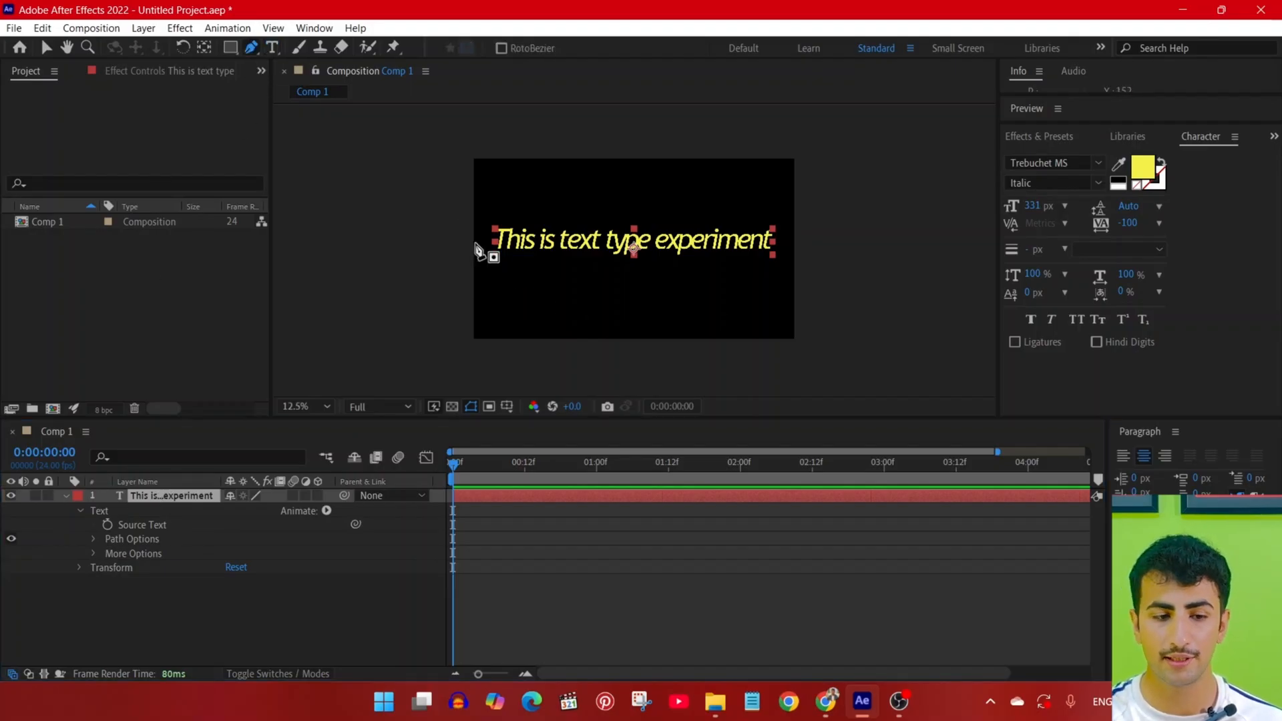
pyautogui.click(462, 204)
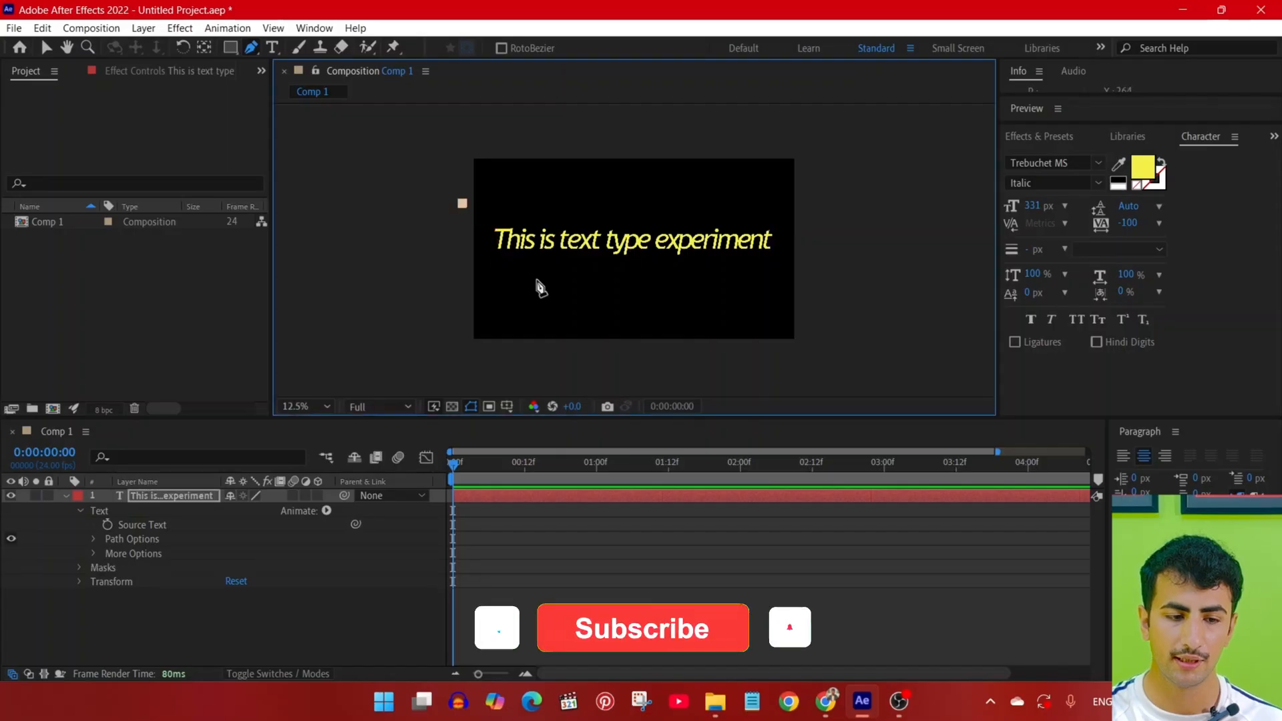
pyautogui.moveTo(564, 292); pyautogui.dragTo(615, 294)
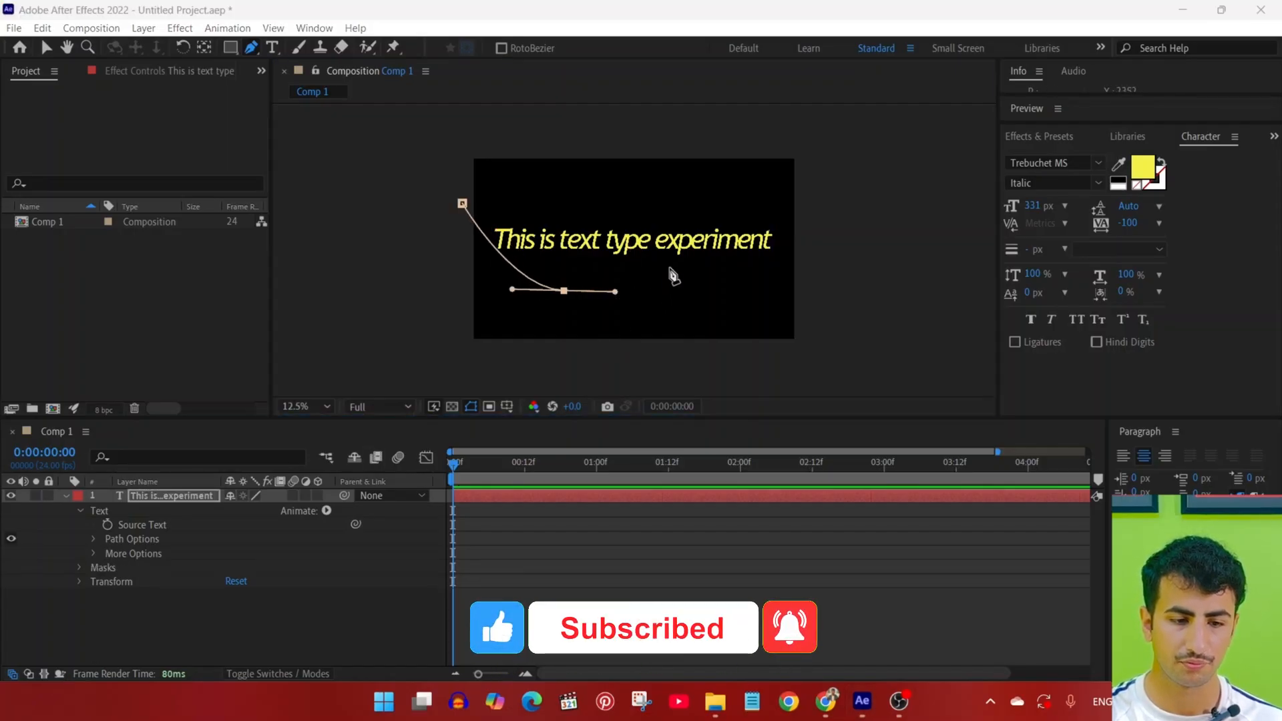
pyautogui.moveTo(673, 266); pyautogui.dragTo(719, 251)
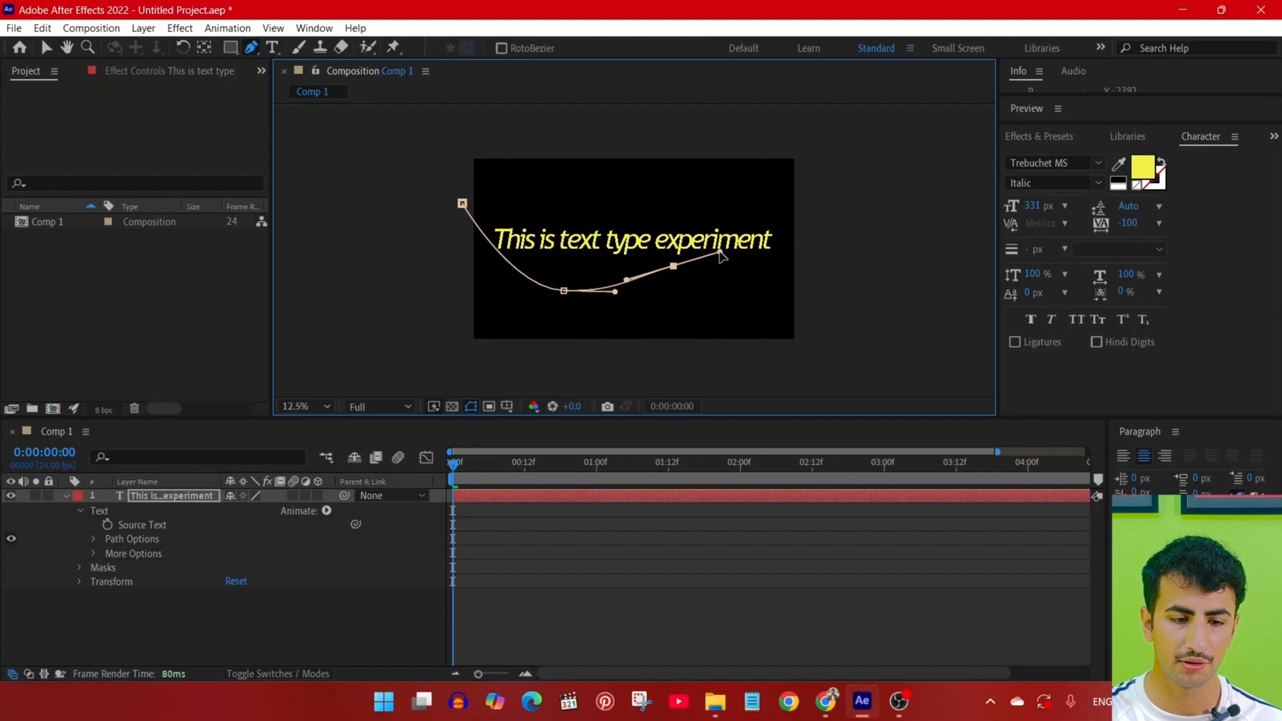
pyautogui.moveTo(835, 304); pyautogui.dragTo(884, 364)
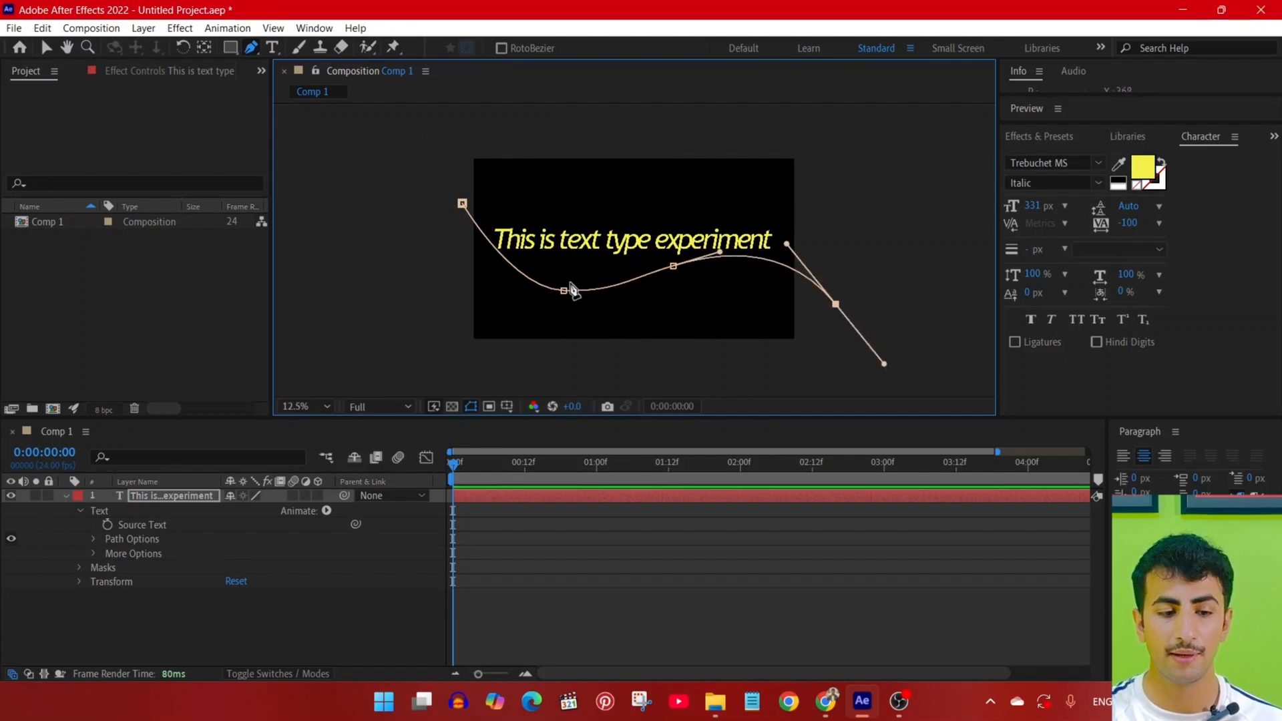
# Set the text layer's Path option to Mask 1 so the text follows the drawn curve.
pyautogui.click(163, 498)
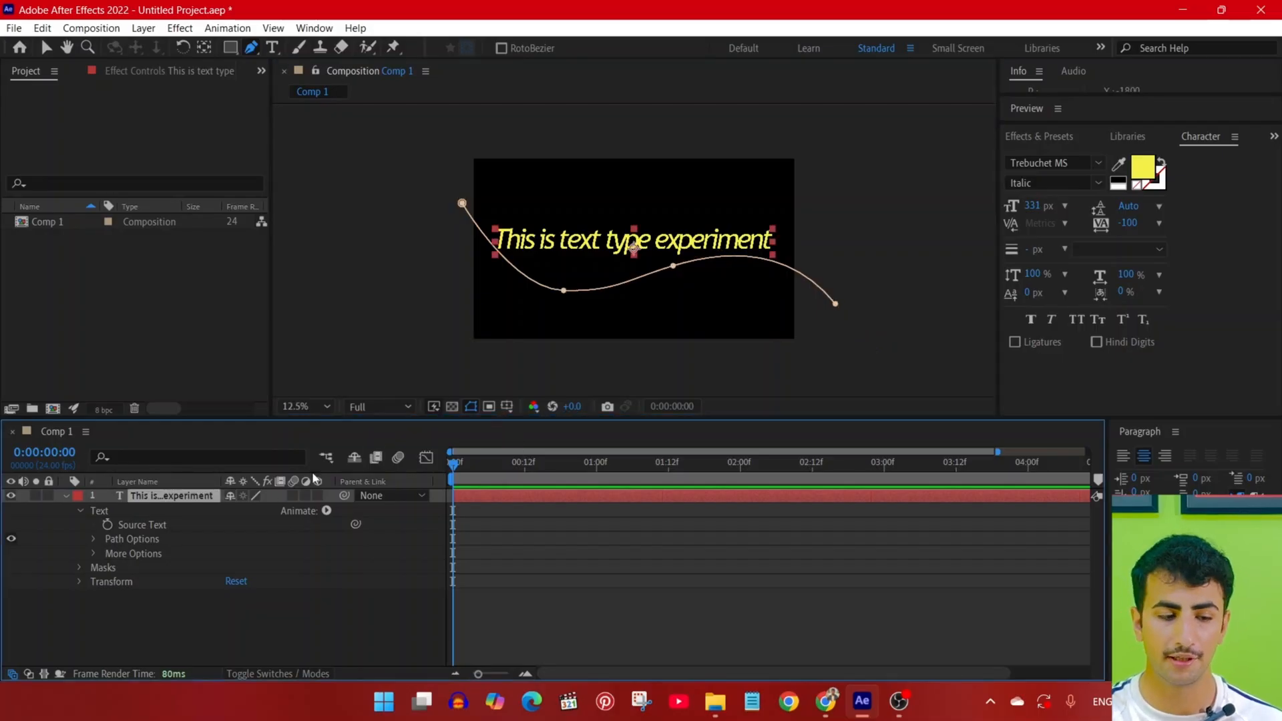
pyautogui.click(94, 540)
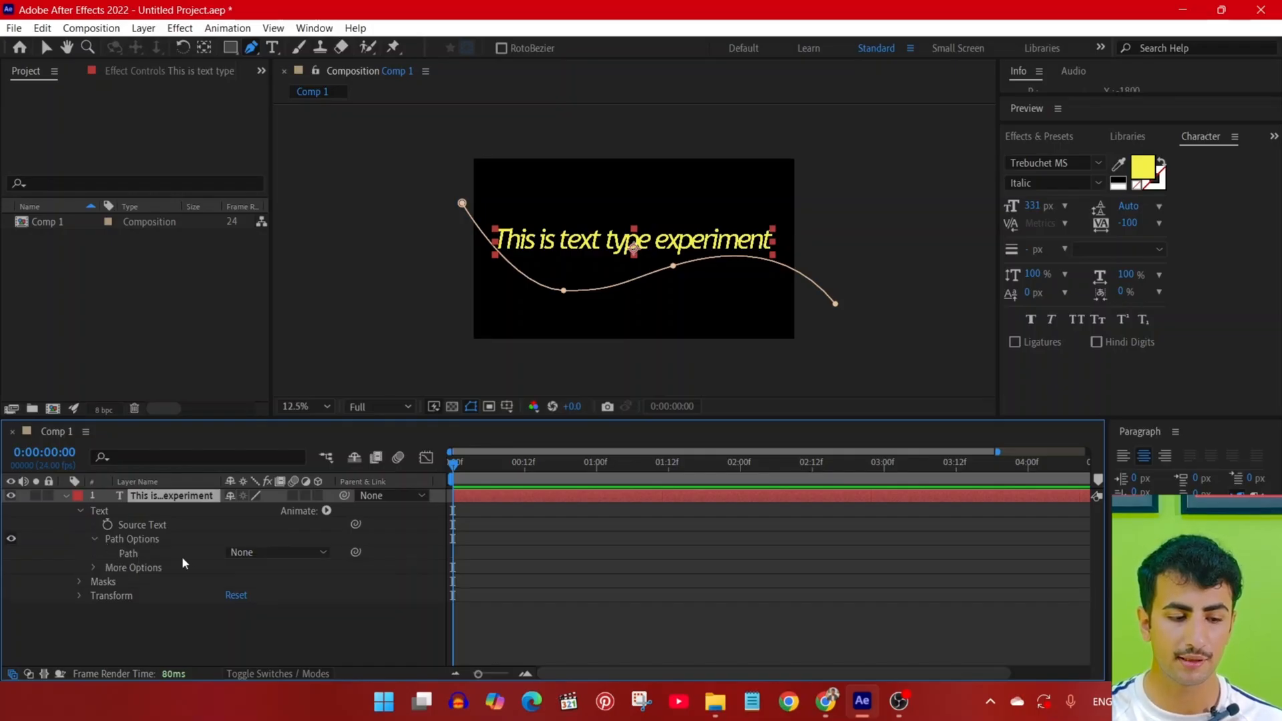
pyautogui.click(261, 557)
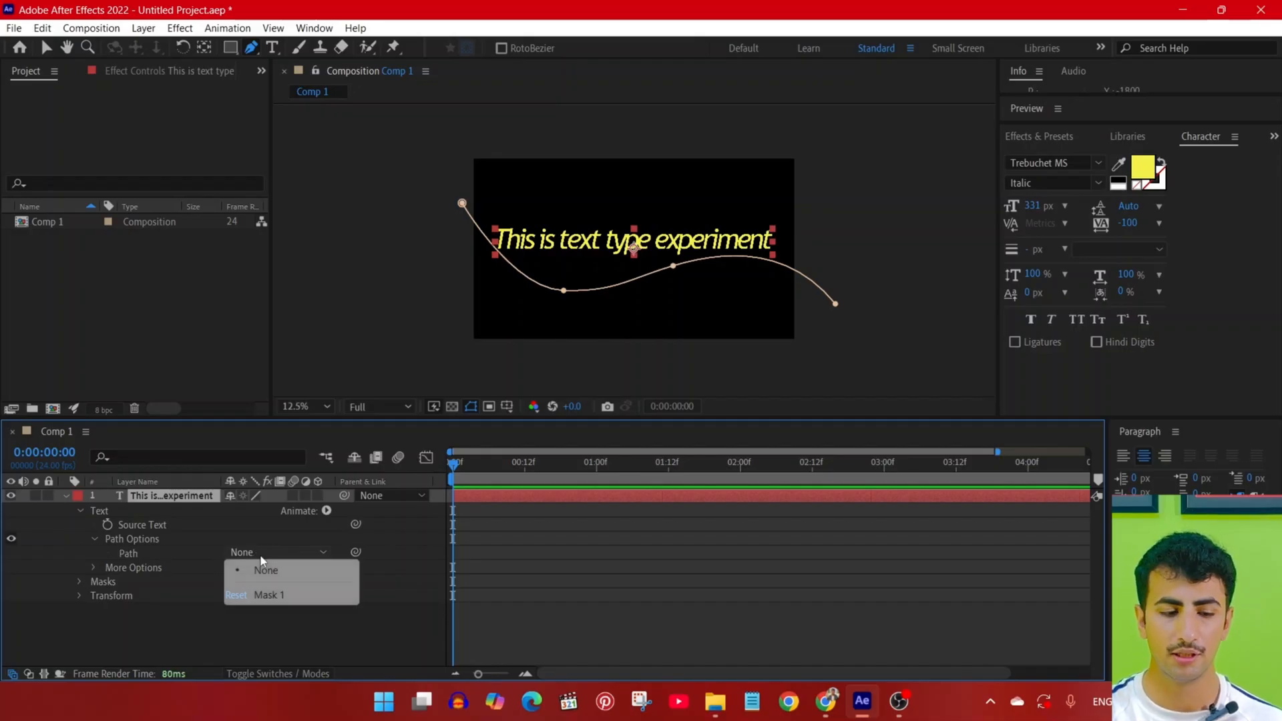
pyautogui.click(262, 596)
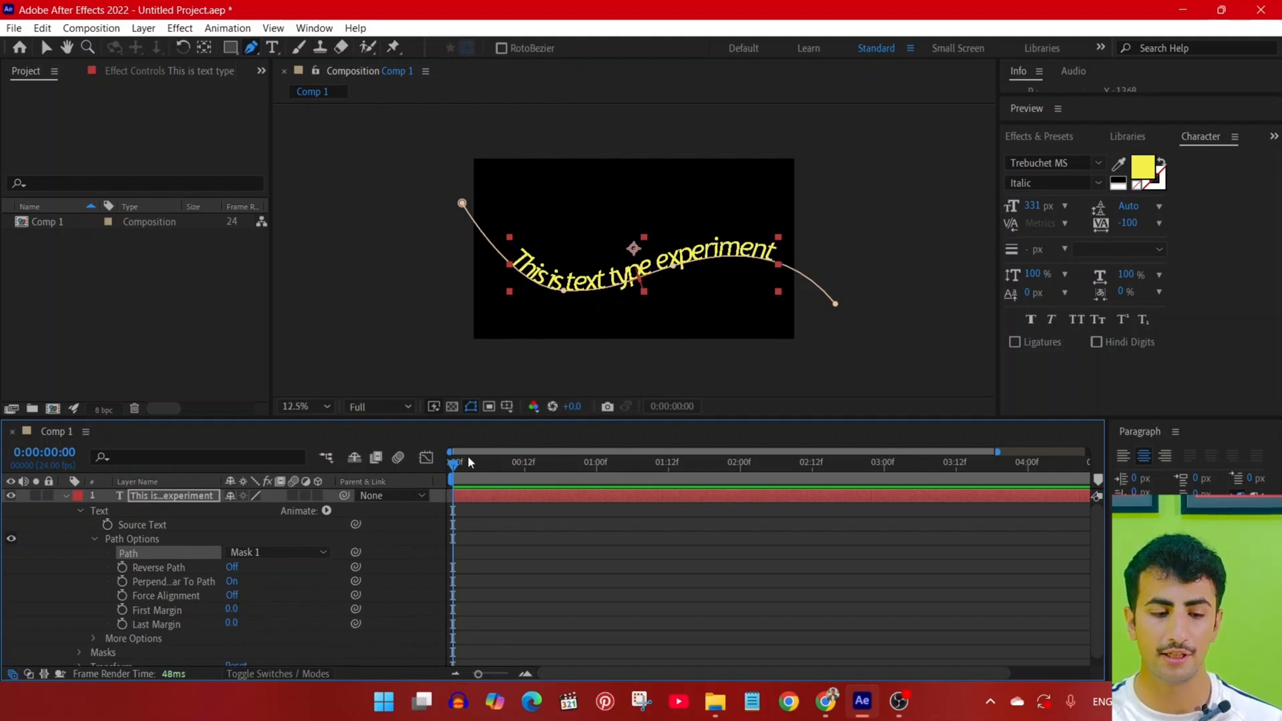
# Keyframe the text path's First Margin at -980 on 0:00:00:00 and 1835 on 0:00:01:00.
pyautogui.moveTo(485, 467); pyautogui.dragTo(276, 477)
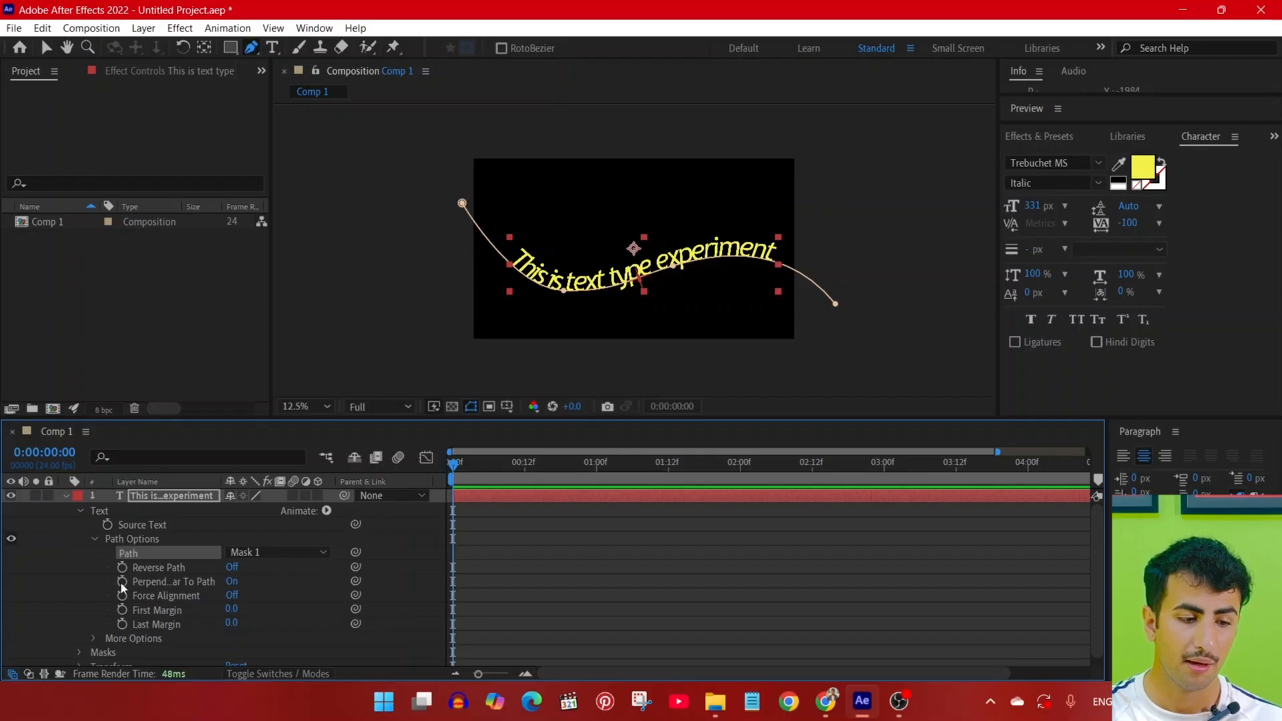
pyautogui.click(123, 610)
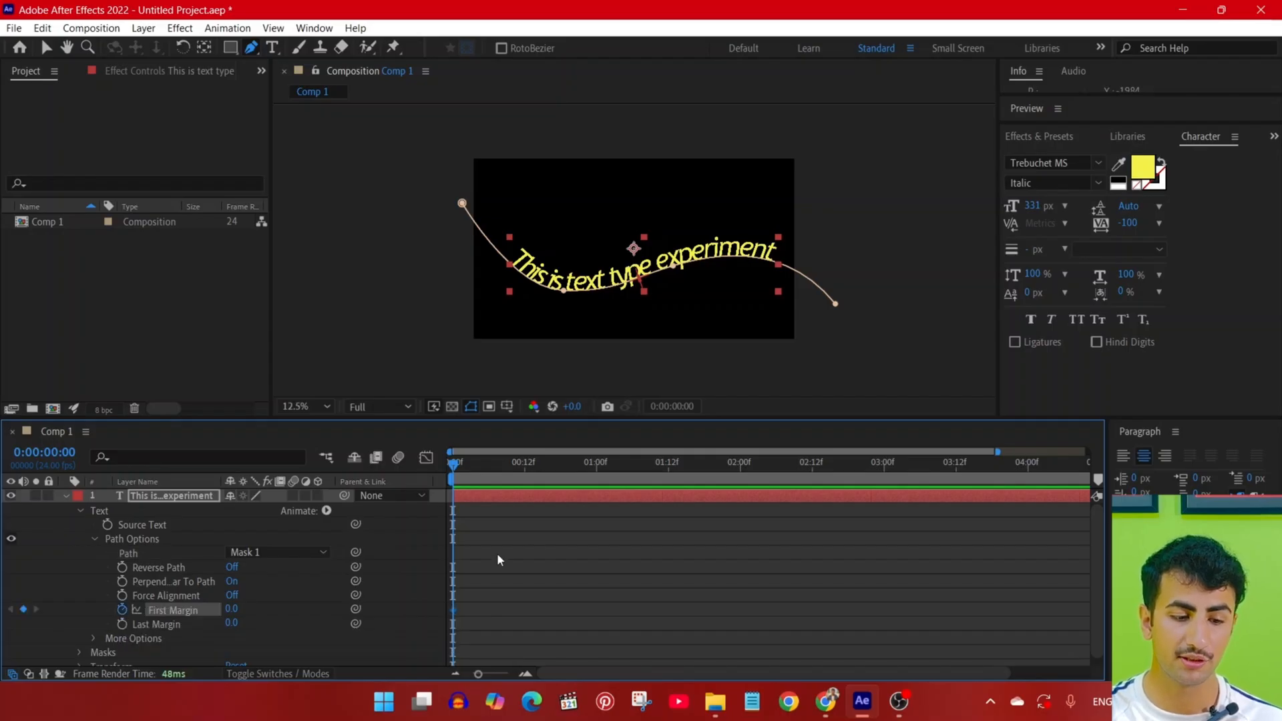
pyautogui.click(594, 466)
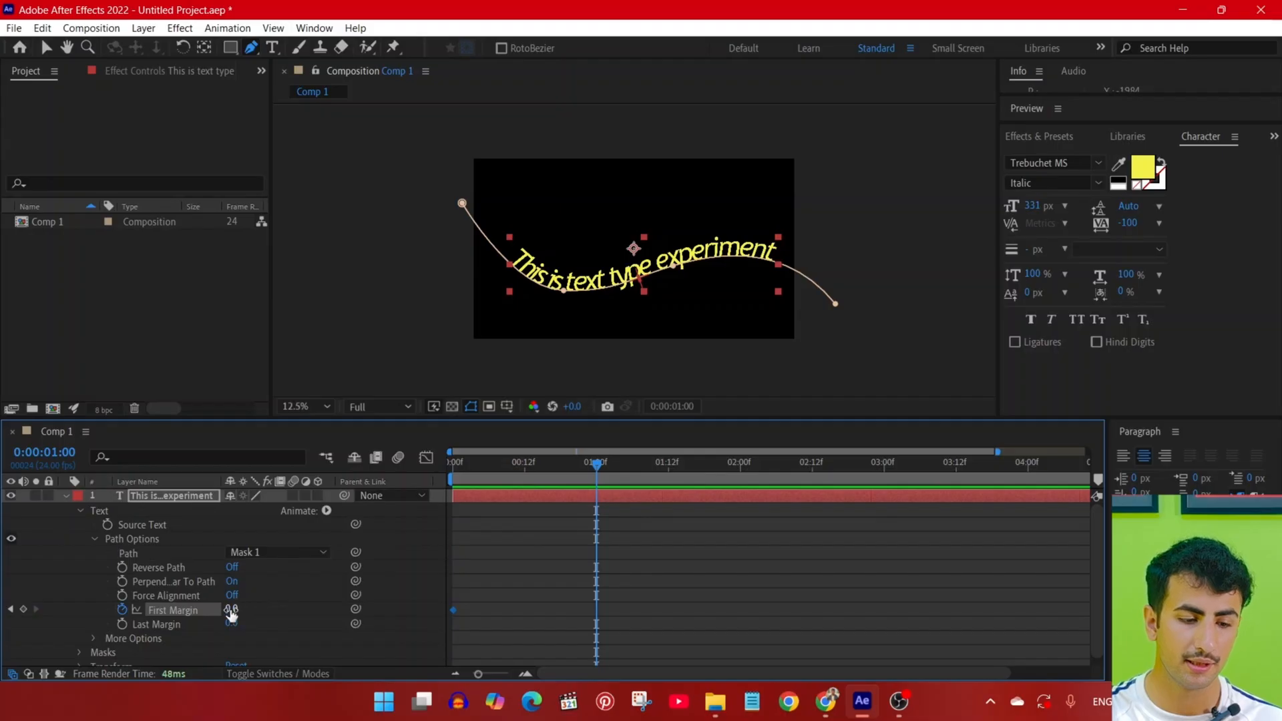
pyautogui.moveTo(231, 614); pyautogui.dragTo(1275, 653)
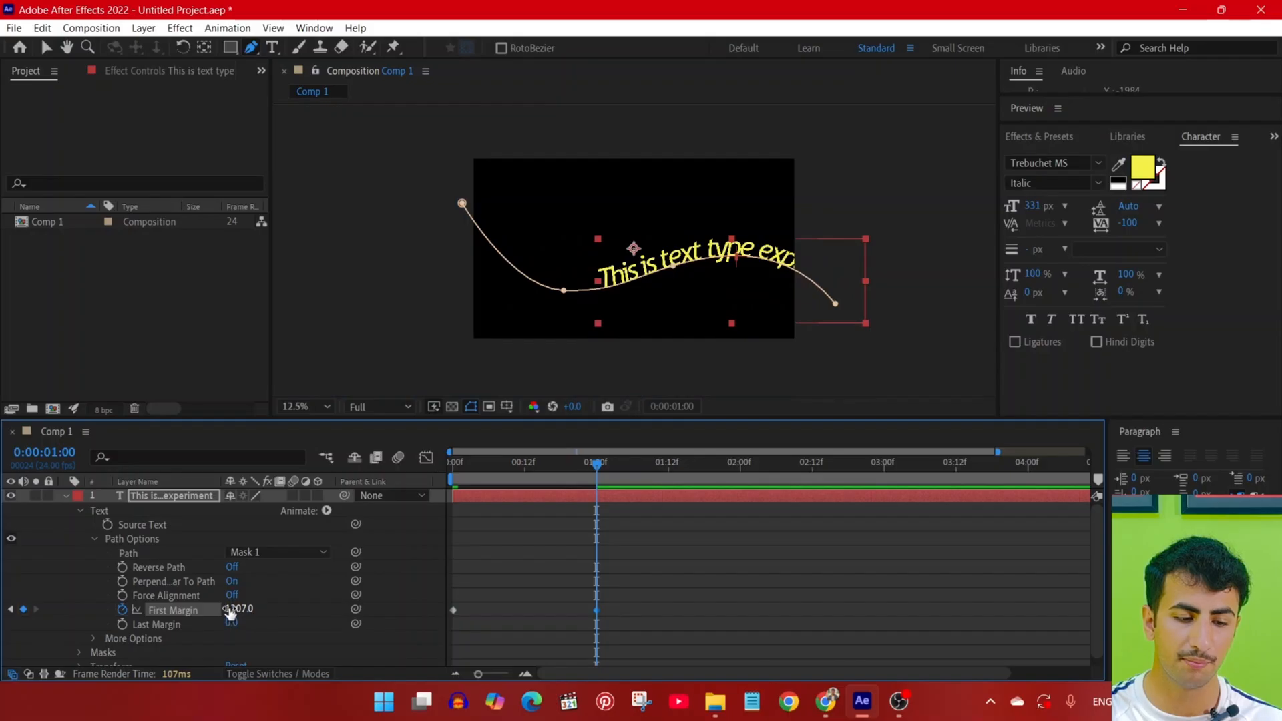
pyautogui.moveTo(235, 609); pyautogui.dragTo(775, 622)
pyautogui.moveTo(471, 465); pyautogui.dragTo(379, 463)
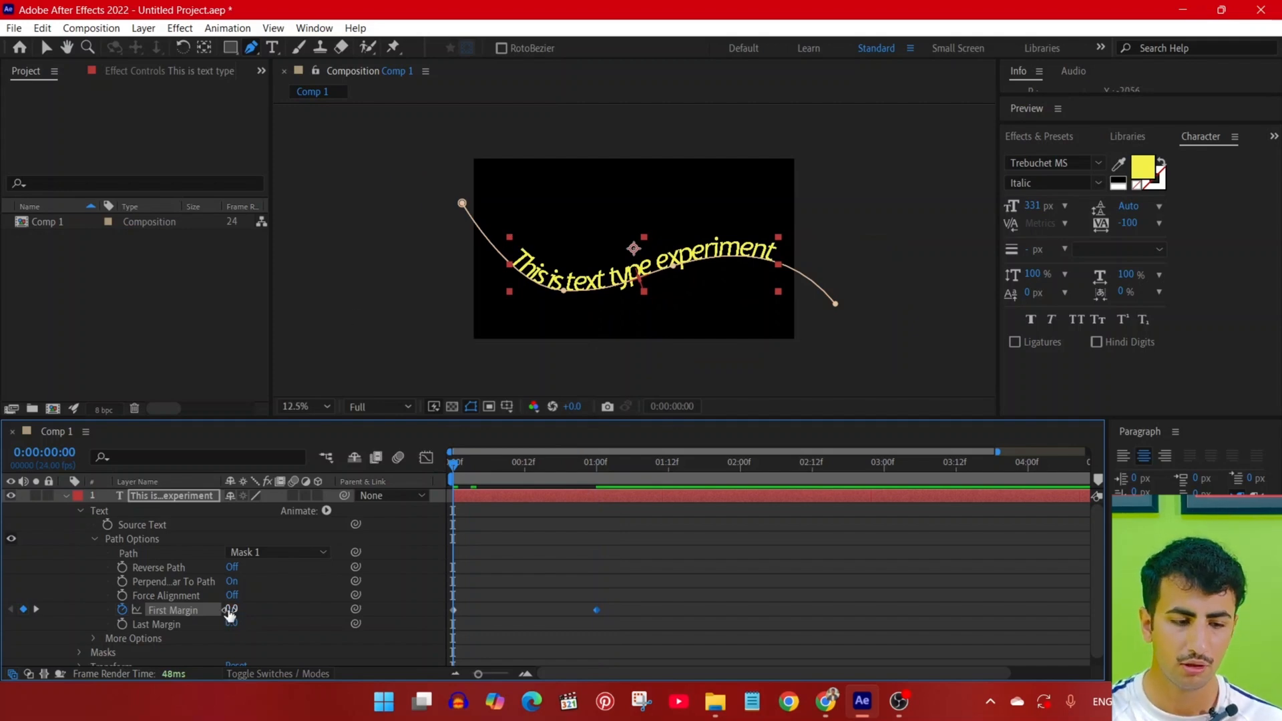
pyautogui.moveTo(234, 611); pyautogui.dragTo(3, 608)
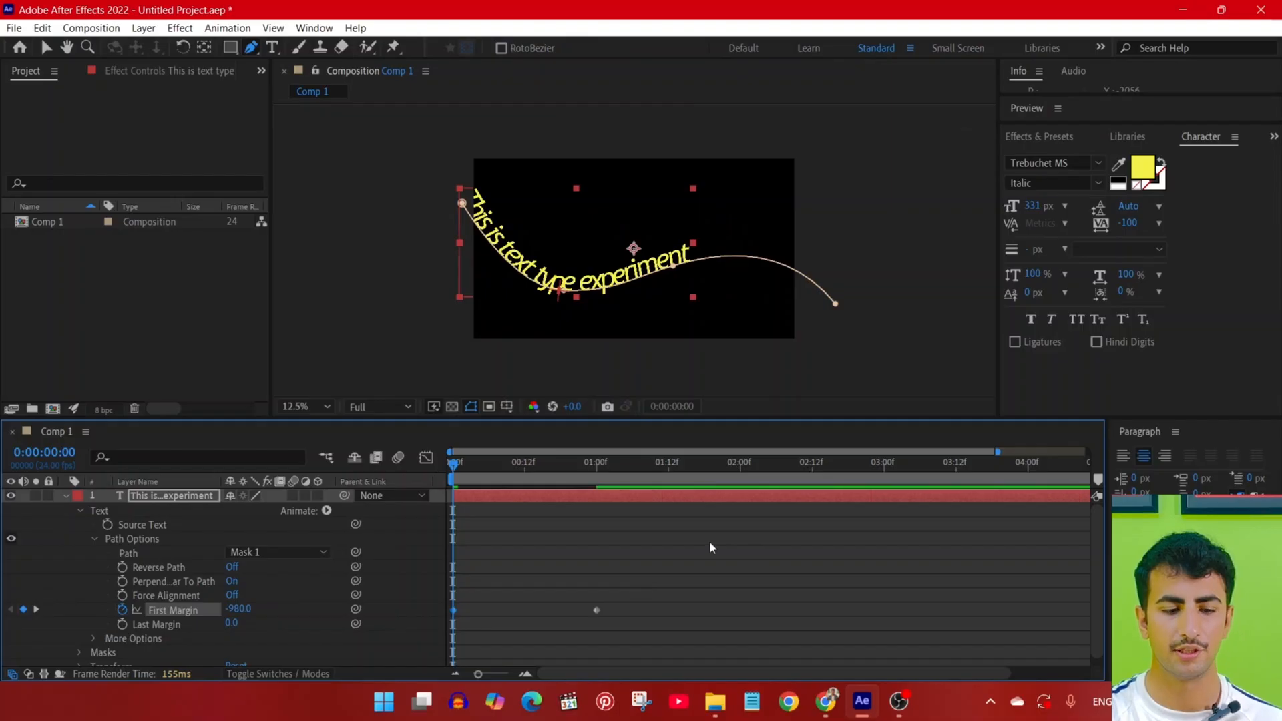
# Preview the text sliding along the path twice from the first frame.
pyautogui.press('space')
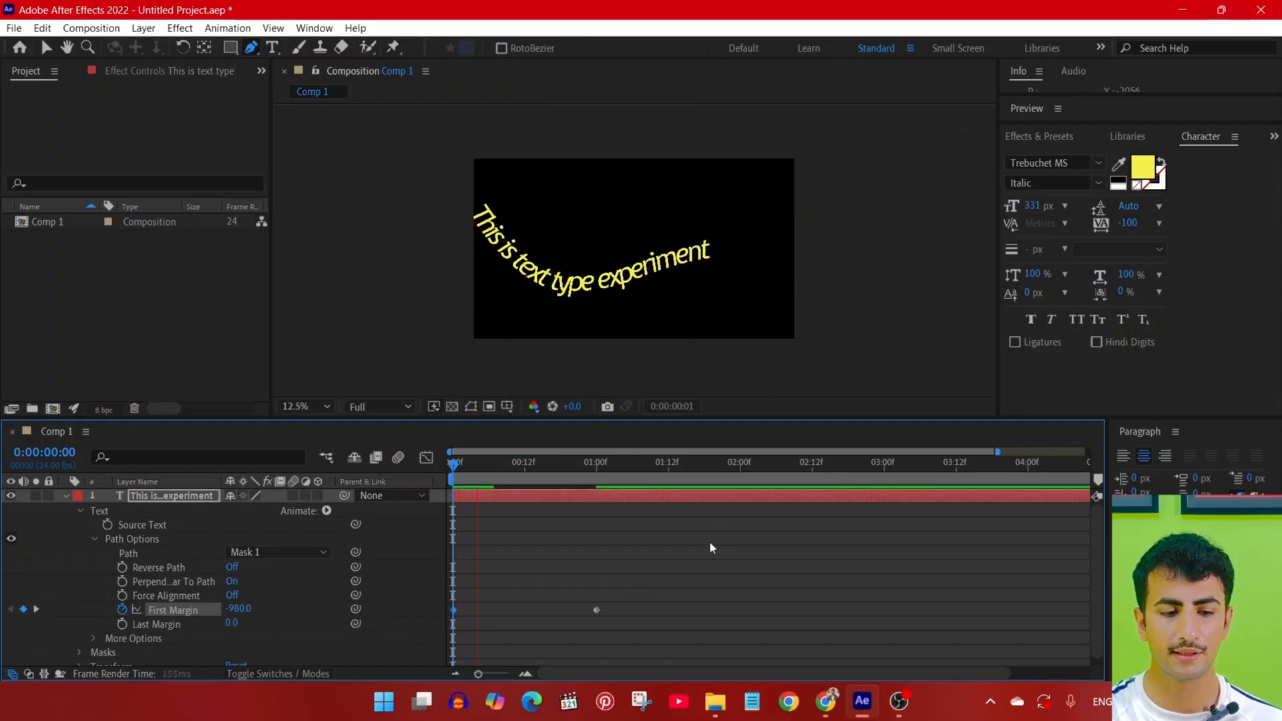
pyautogui.press('space')
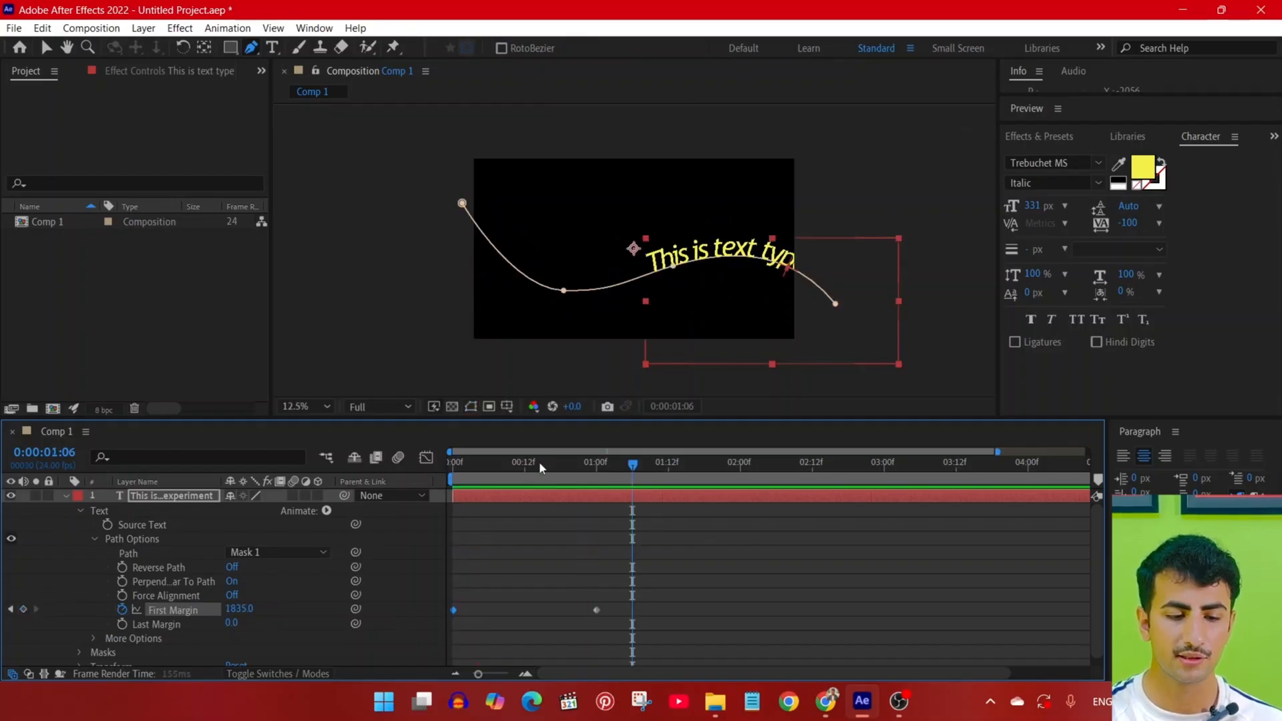
pyautogui.press('Home')
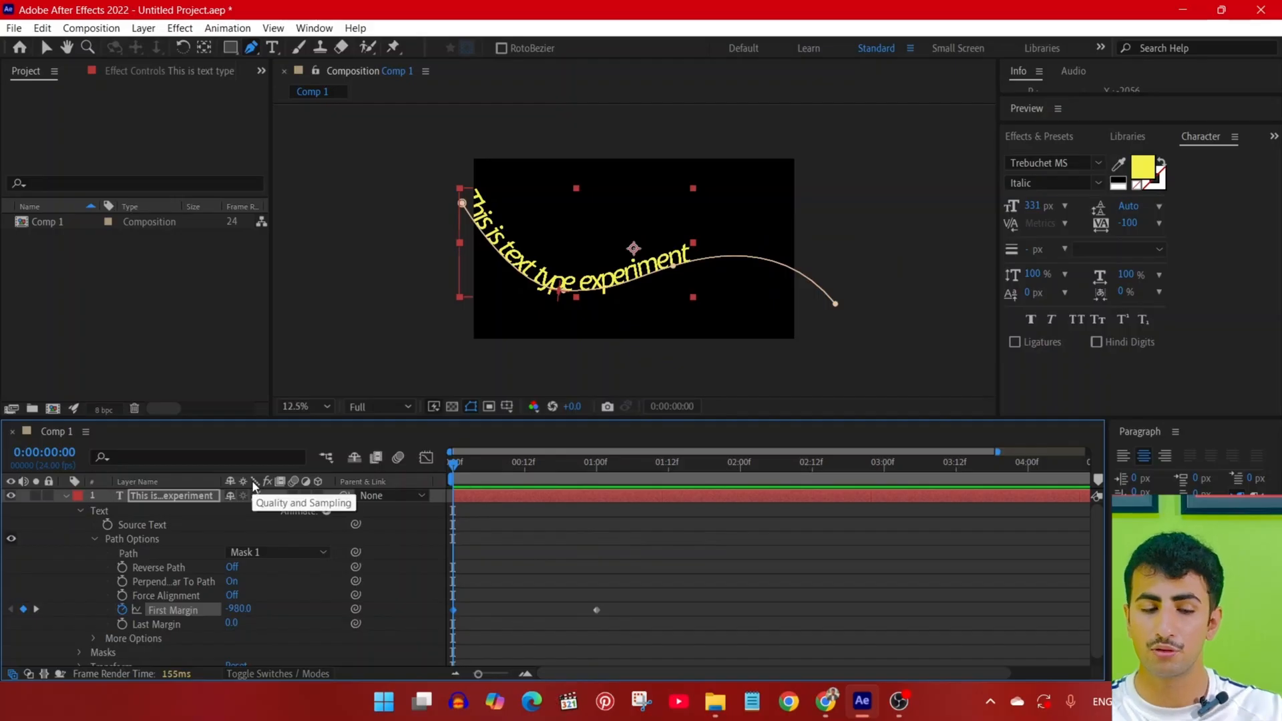
pyautogui.press('space')
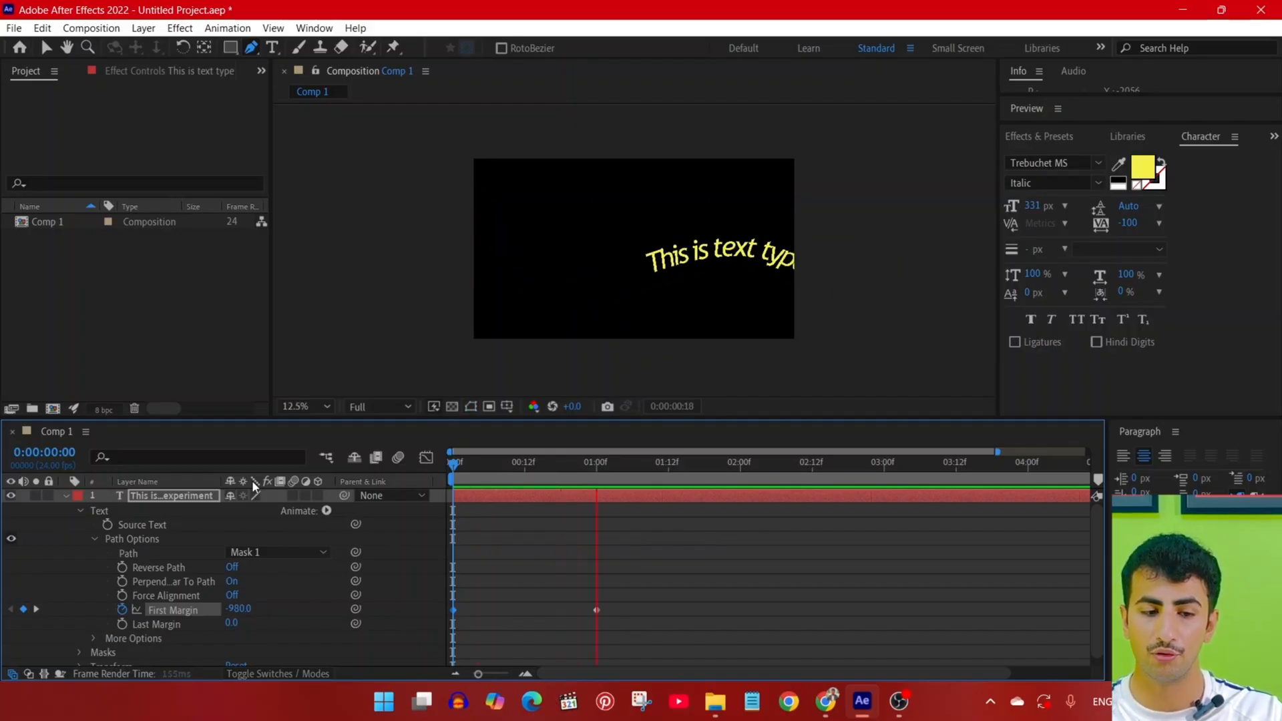
pyautogui.press('space')
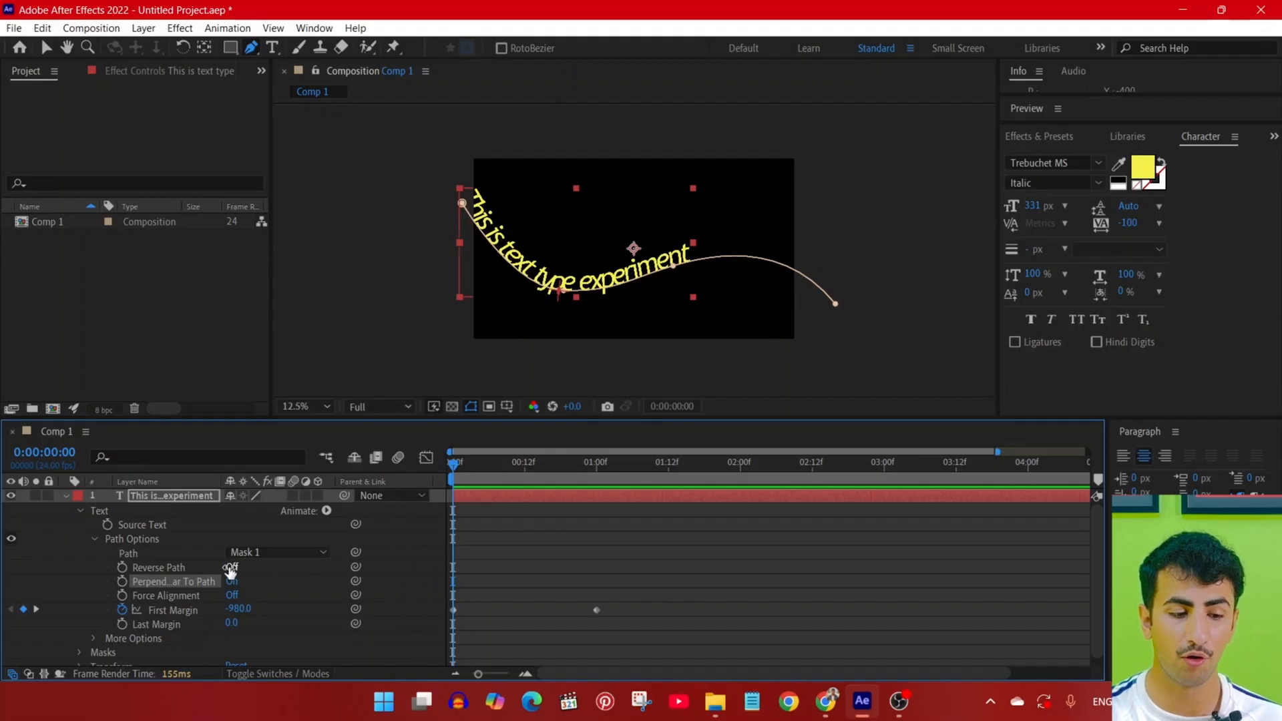
# Toggle Reverse Path on and back off to compare the text's direction along the mask.
pyautogui.click(219, 567)
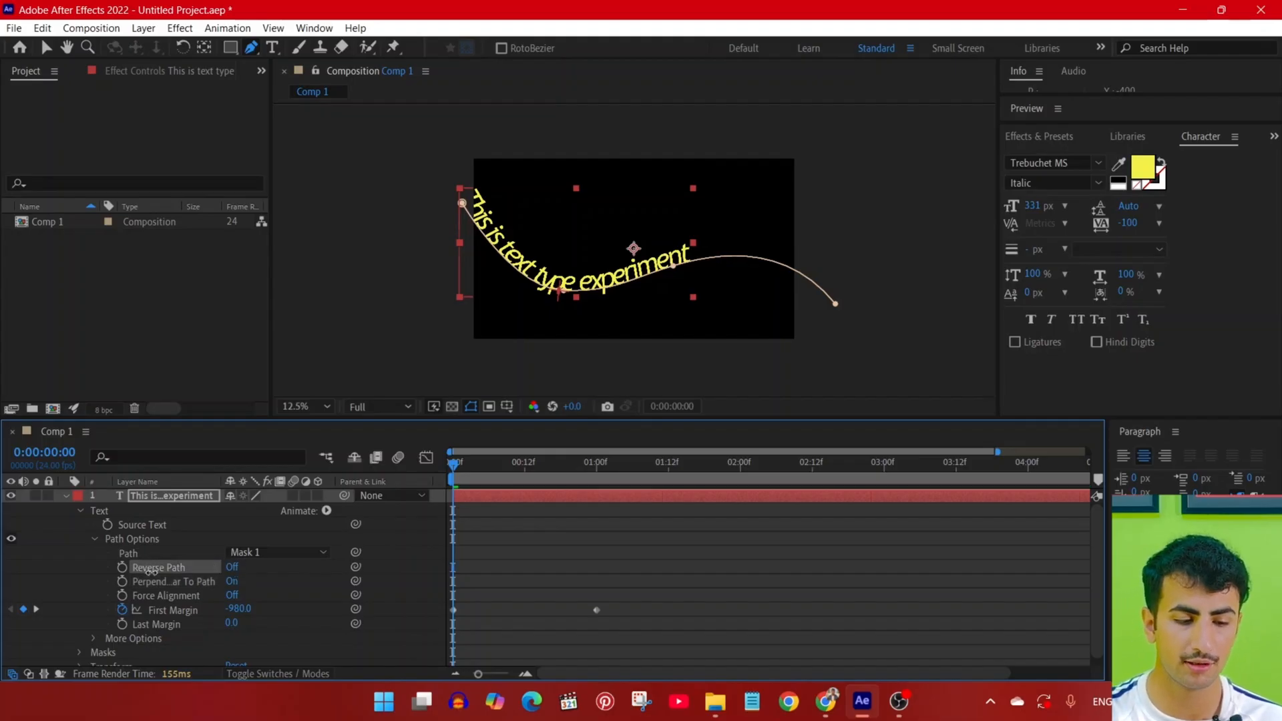
pyautogui.click(231, 567)
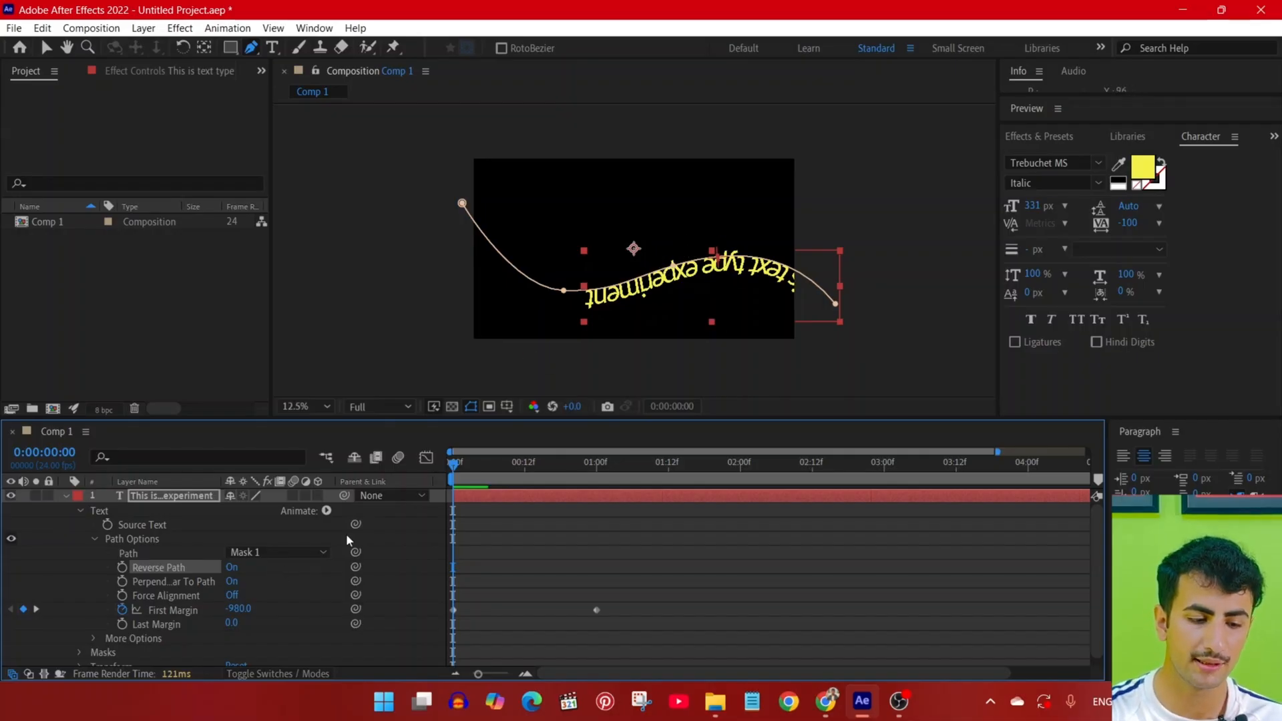
pyautogui.click(233, 566)
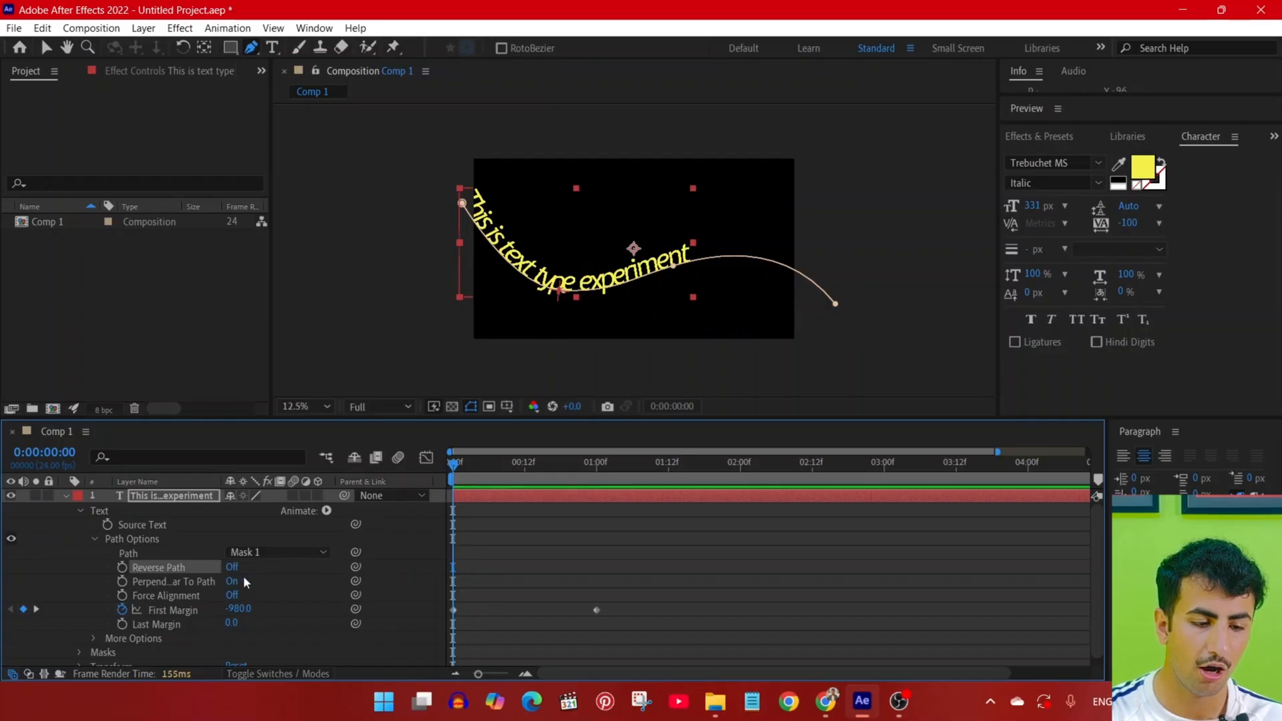
# Toggle Perpendicular To Path off and back on to compare how the letters tilt along the curve.
pyautogui.click(203, 582)
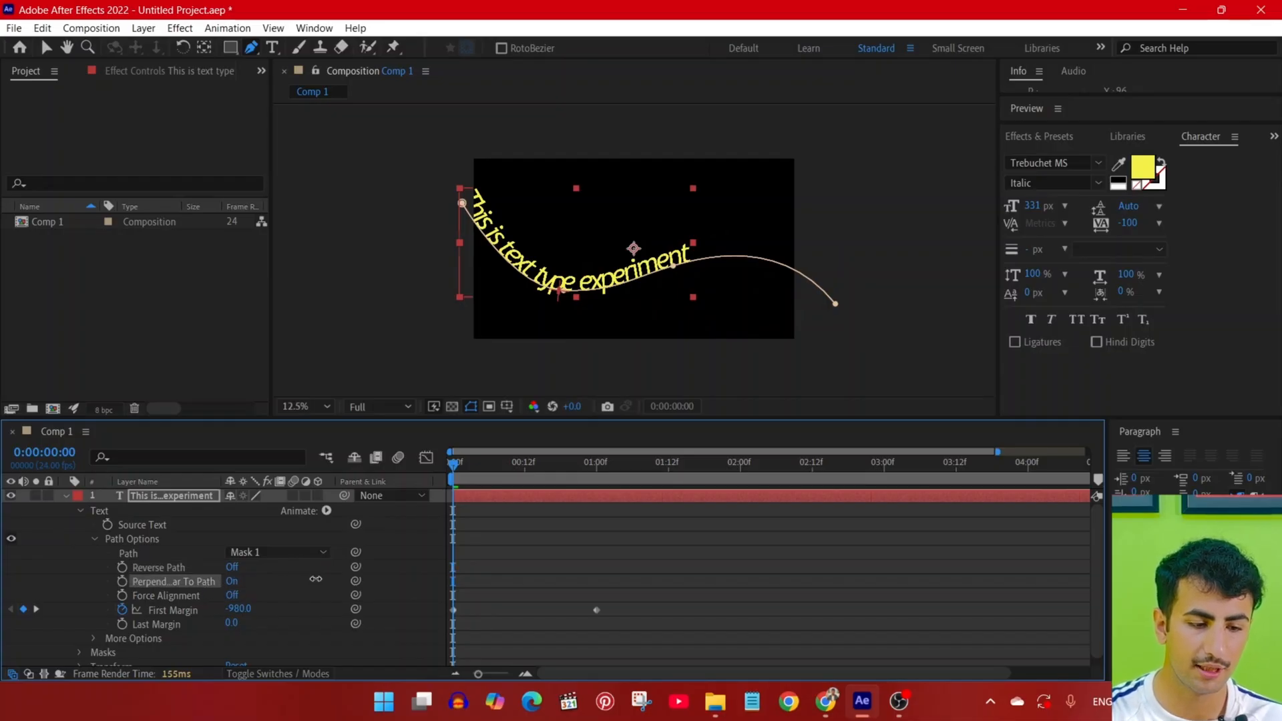
pyautogui.click(232, 580)
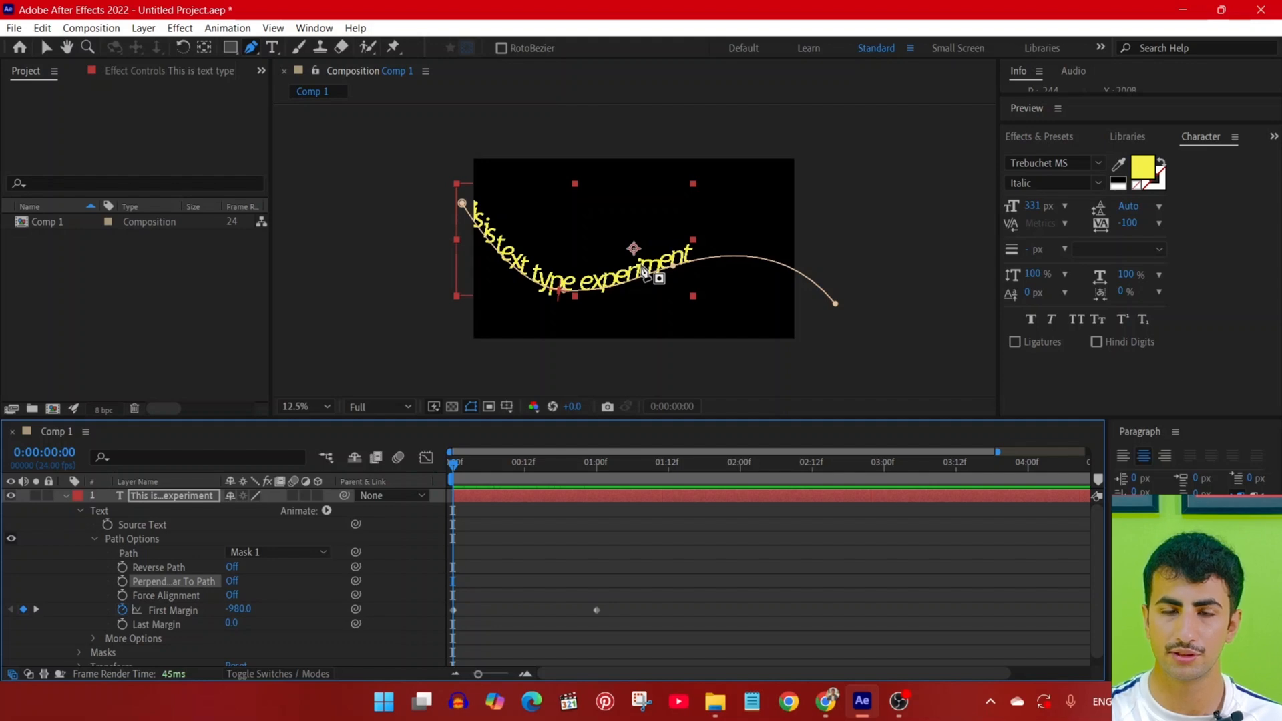
pyautogui.click(233, 582)
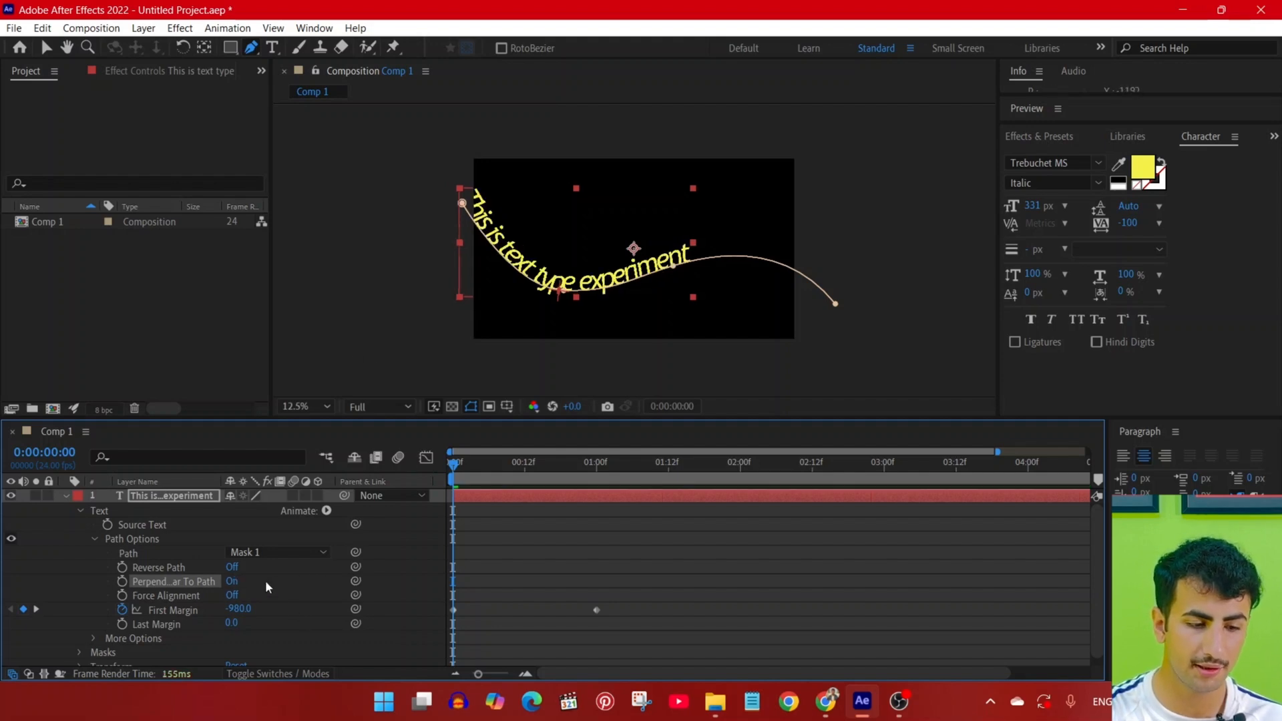
# Select the First Margin property with both its keyframes.
pyautogui.click(155, 595)
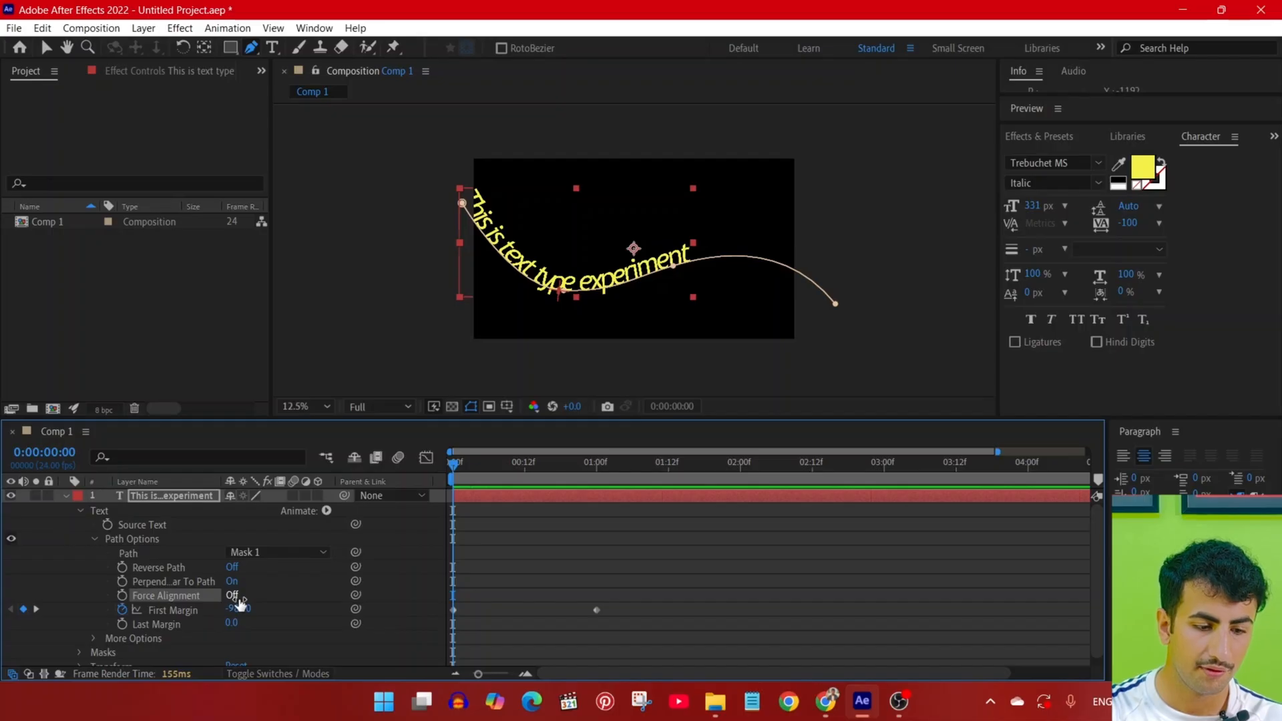
pyautogui.click(168, 611)
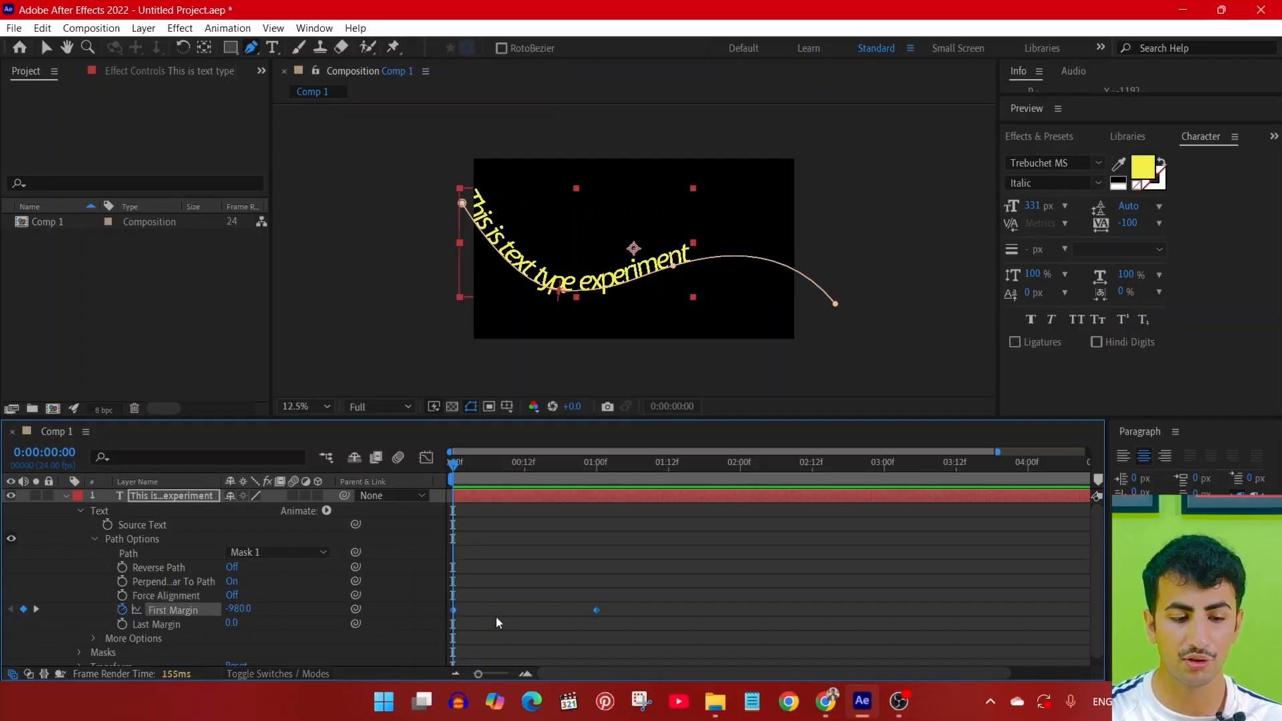